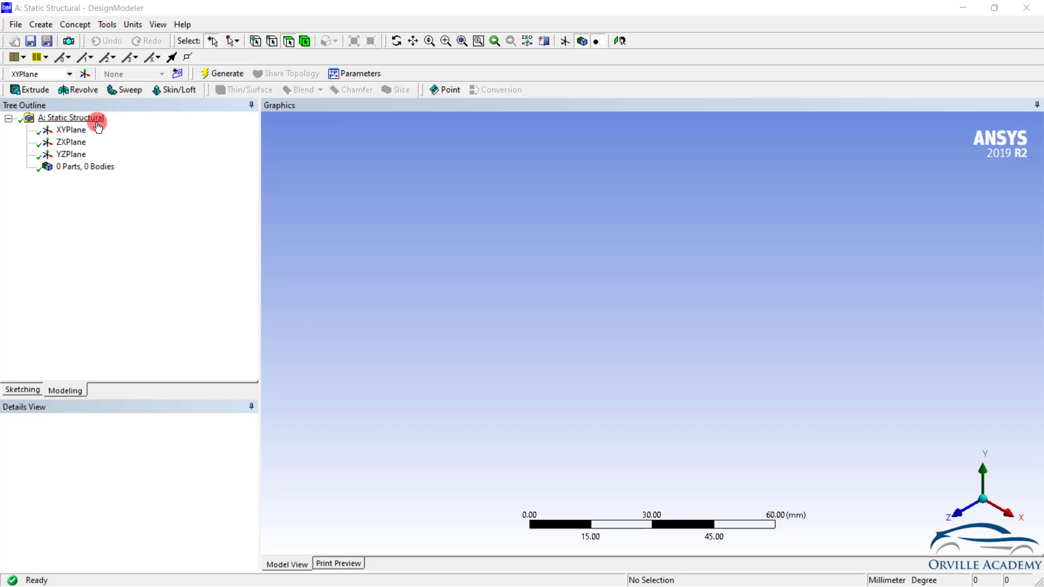
Sketch a circle about 20 mm in diameter on the XYPlane, centred on the positive X axis about 45 mm from the origin.
left_click(80, 131)
right_click(80, 131)
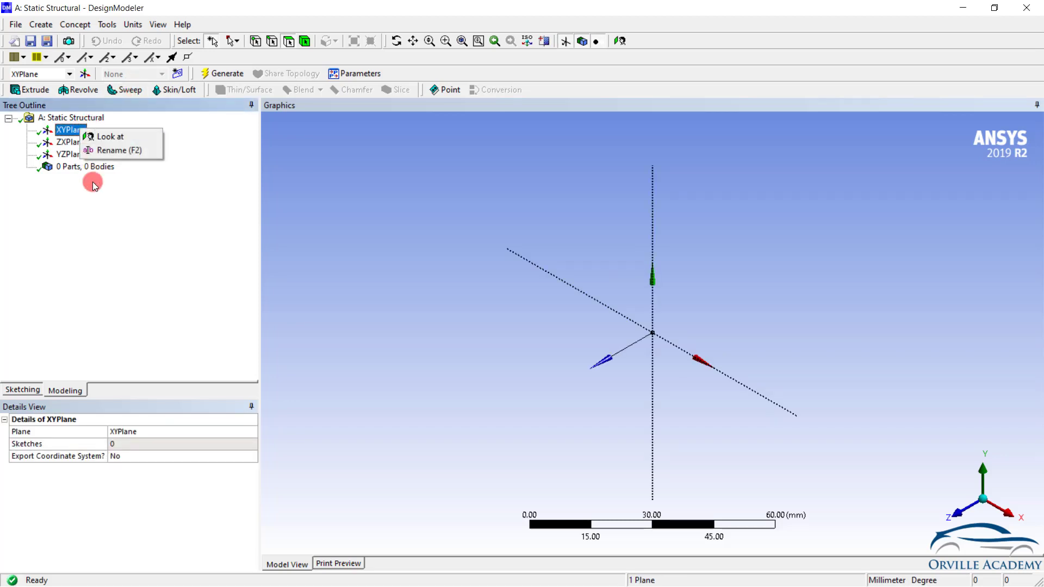
left_click(116, 139)
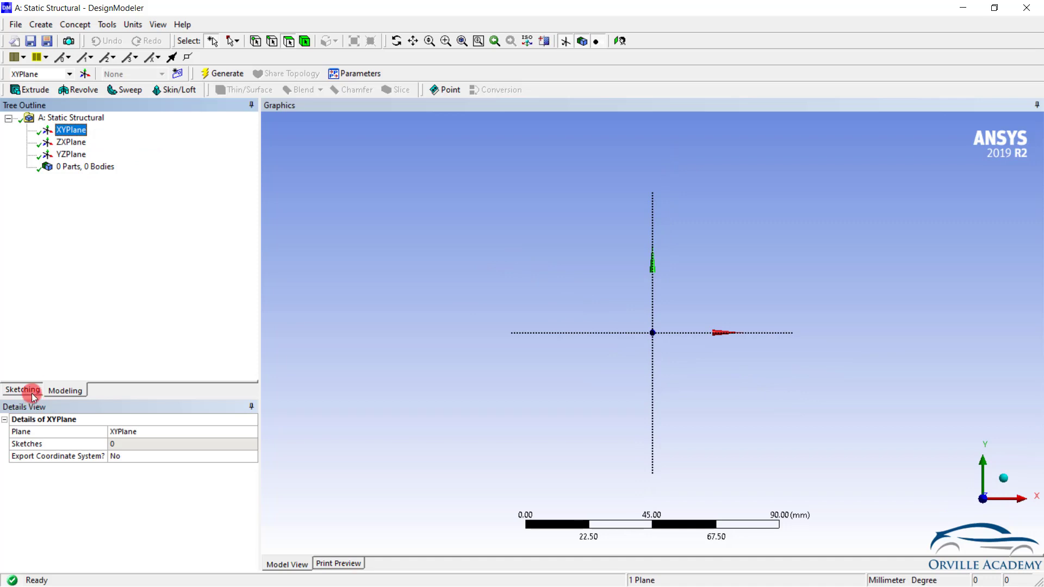
left_click(32, 396)
left_click(79, 237)
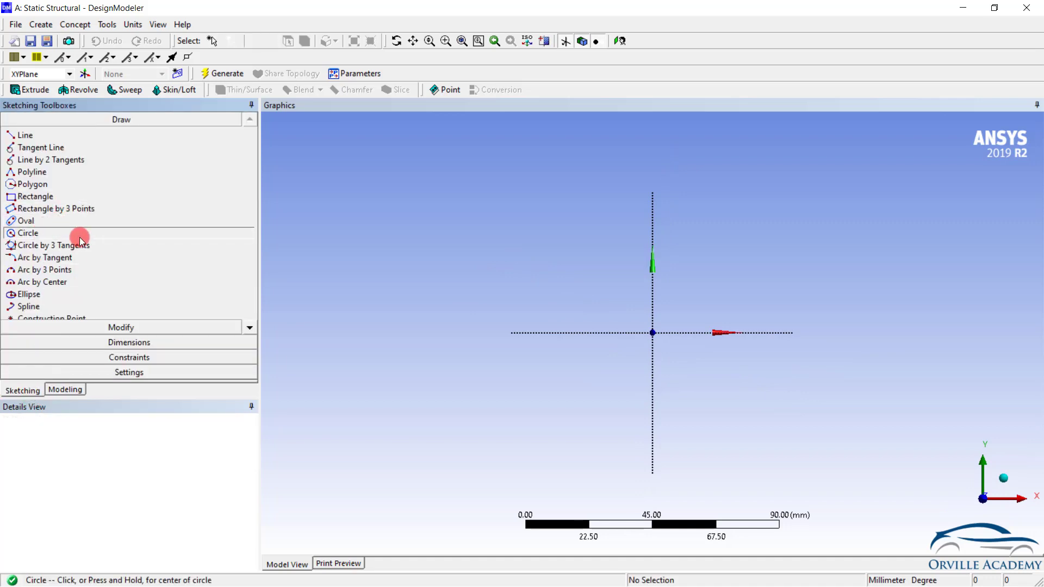
left_click(781, 333)
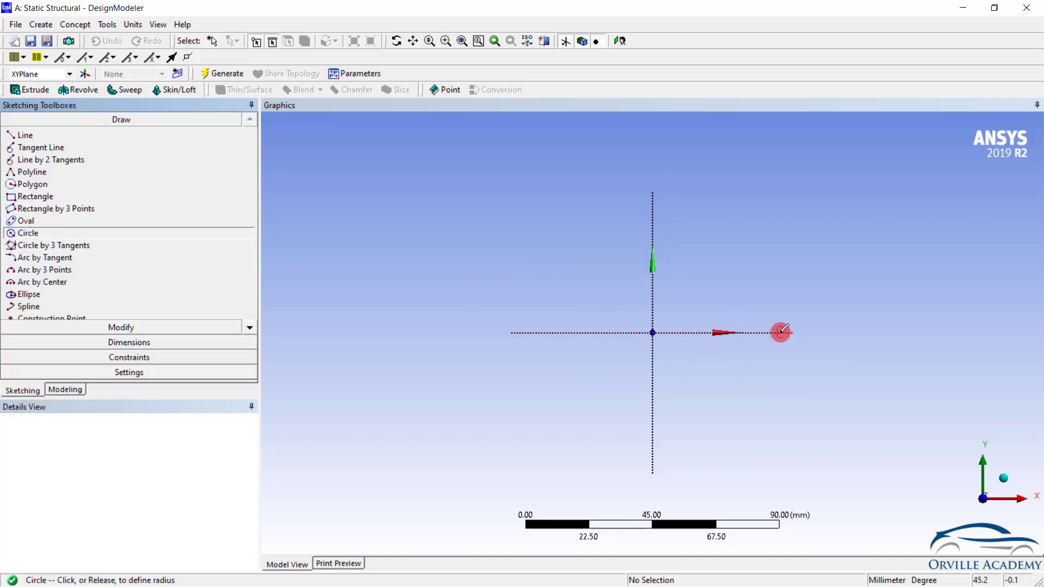
left_click(802, 314)
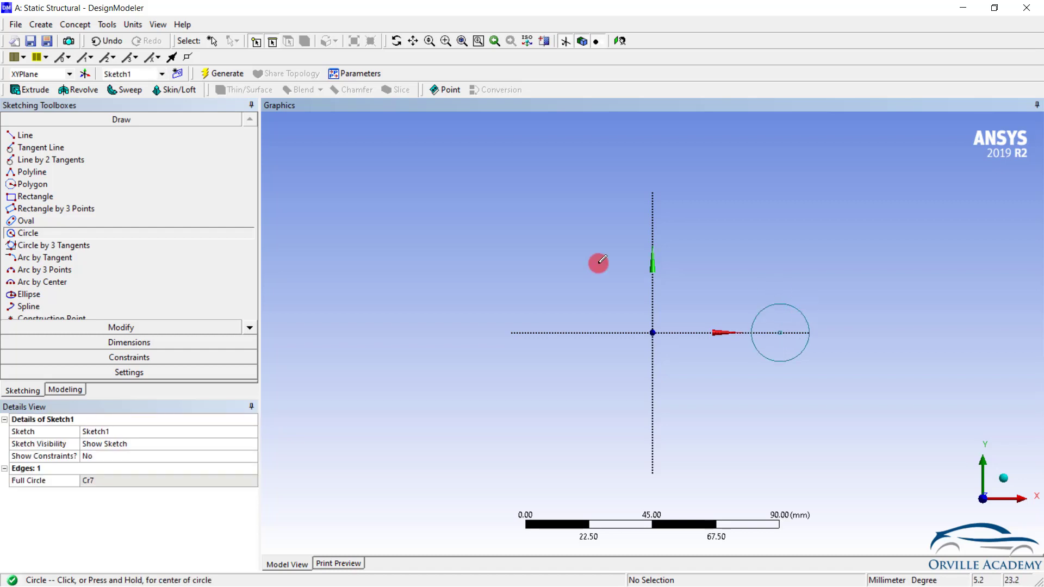
Add semi-automatic dimensions for the circle's diameter and its centre's horizontal distance from the vertical axis.
left_click(163, 343)
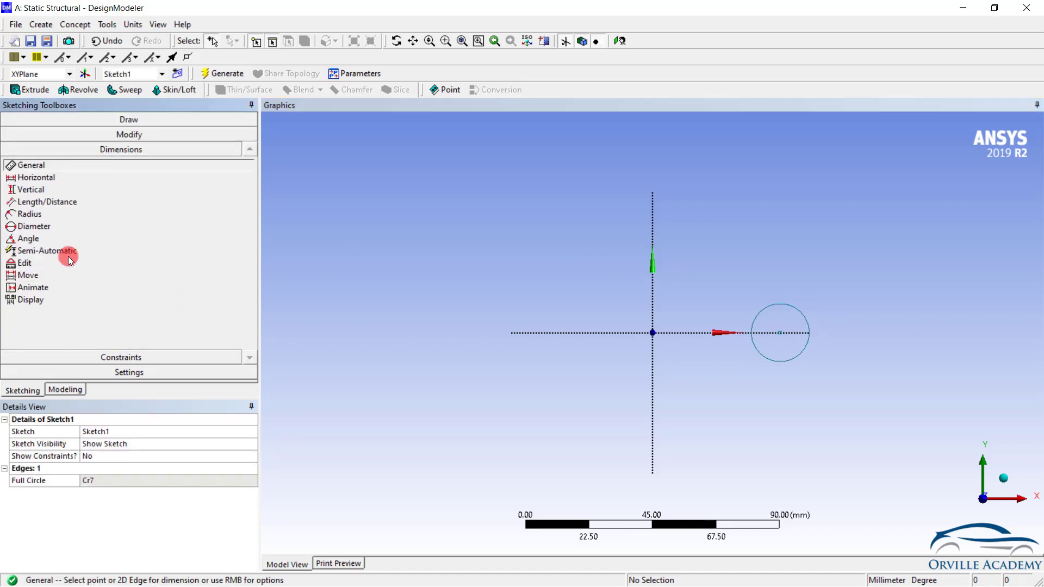
left_click(67, 256)
left_click(802, 347)
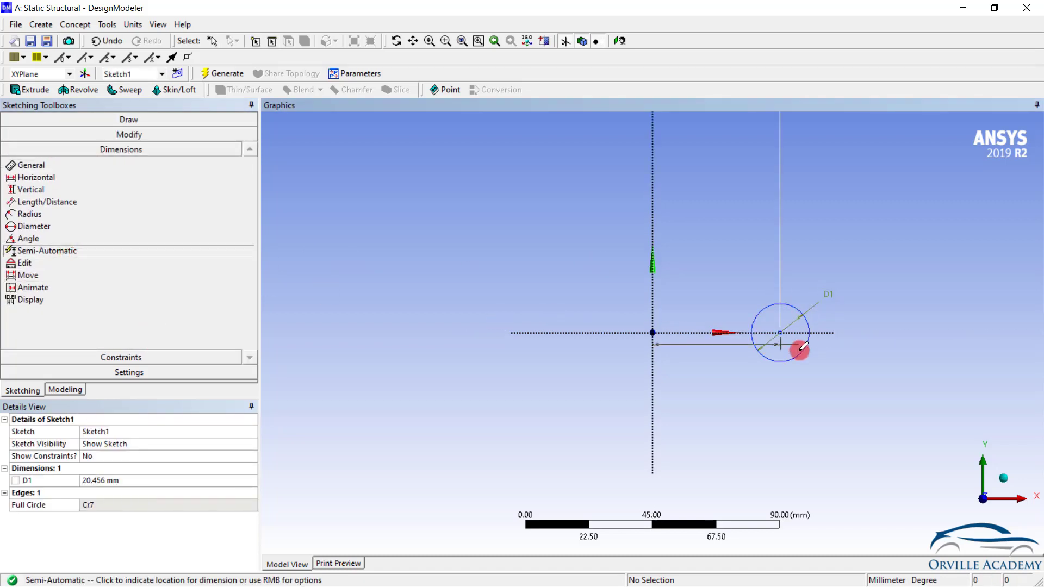
left_click(769, 396)
Set the circle's diameter to 20 mm and its horizontal distance from the vertical axis to 50 mm.
left_click(101, 482)
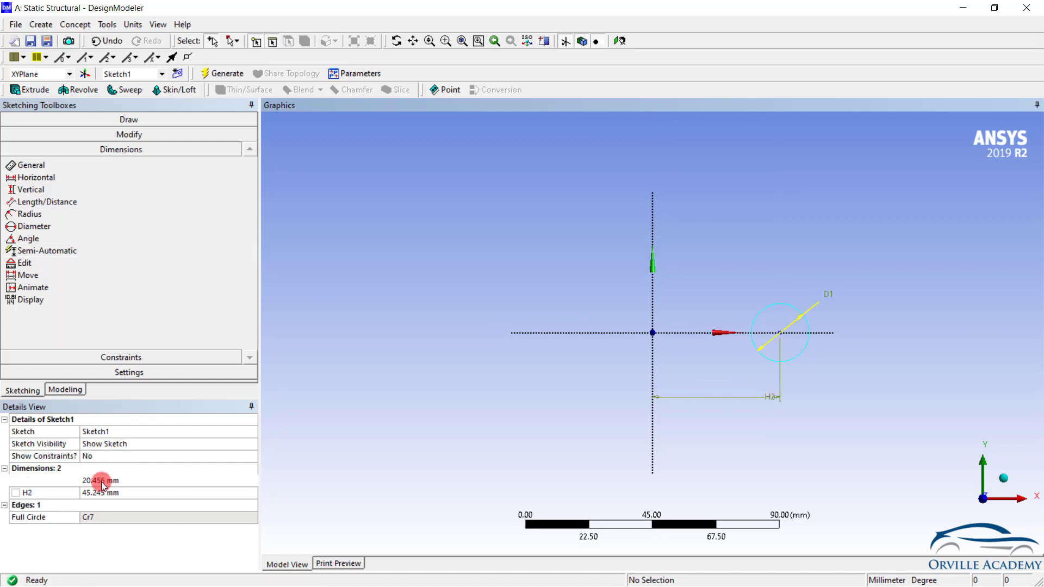
left_click(111, 480)
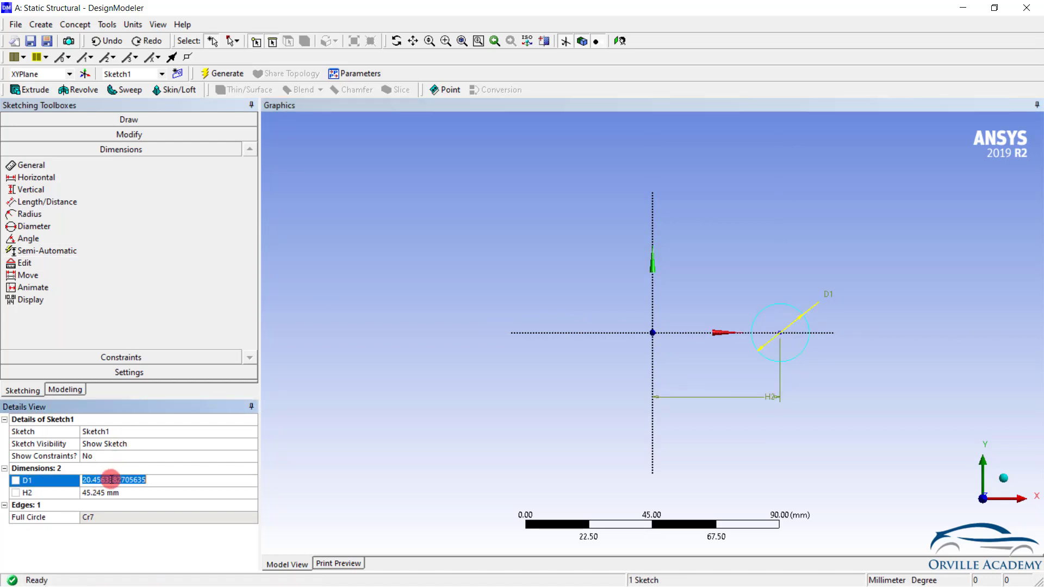
type("20")
key("Return")
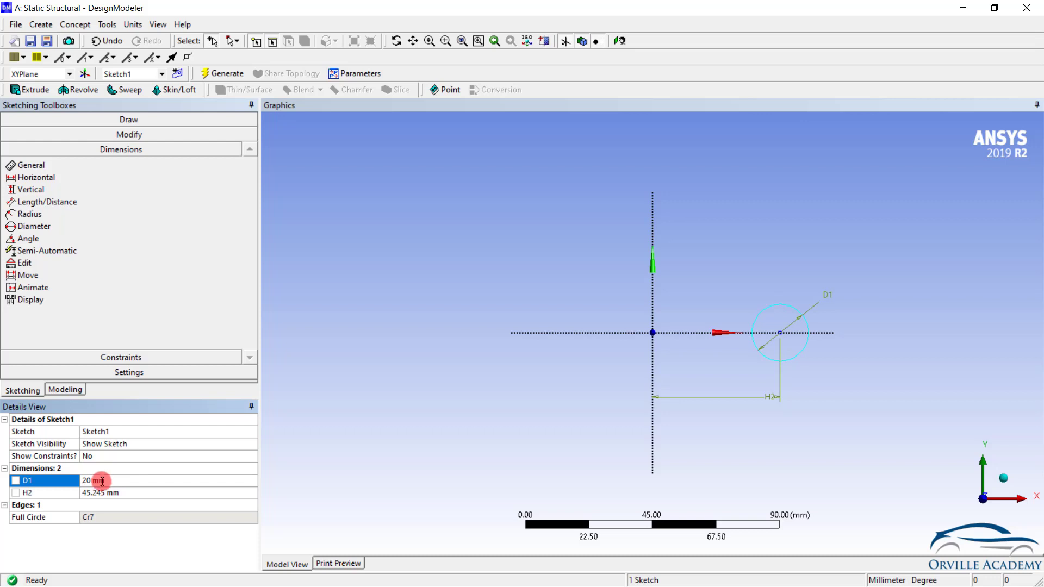
double_click(101, 493)
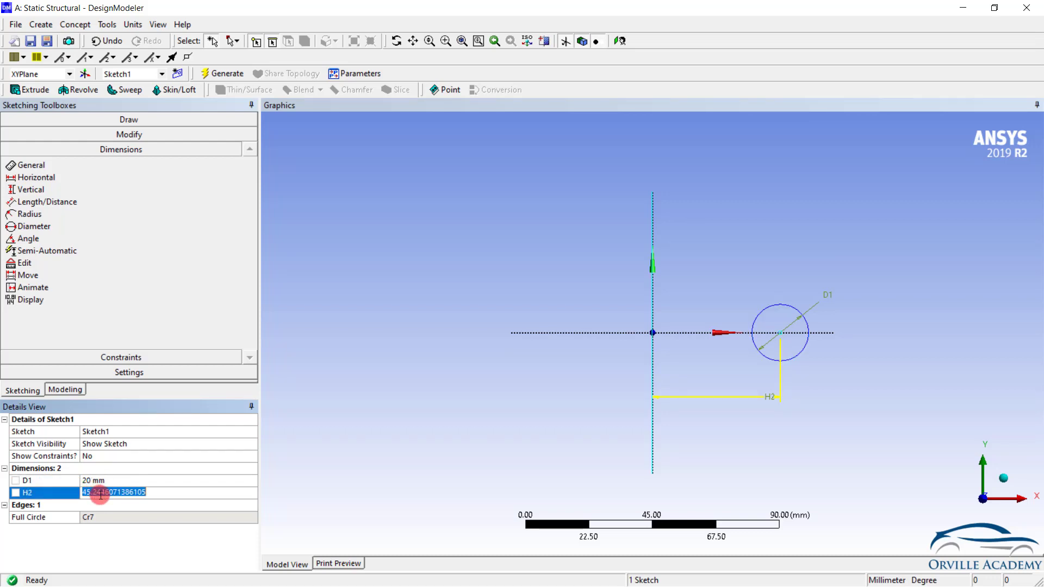
type("50")
key("Return")
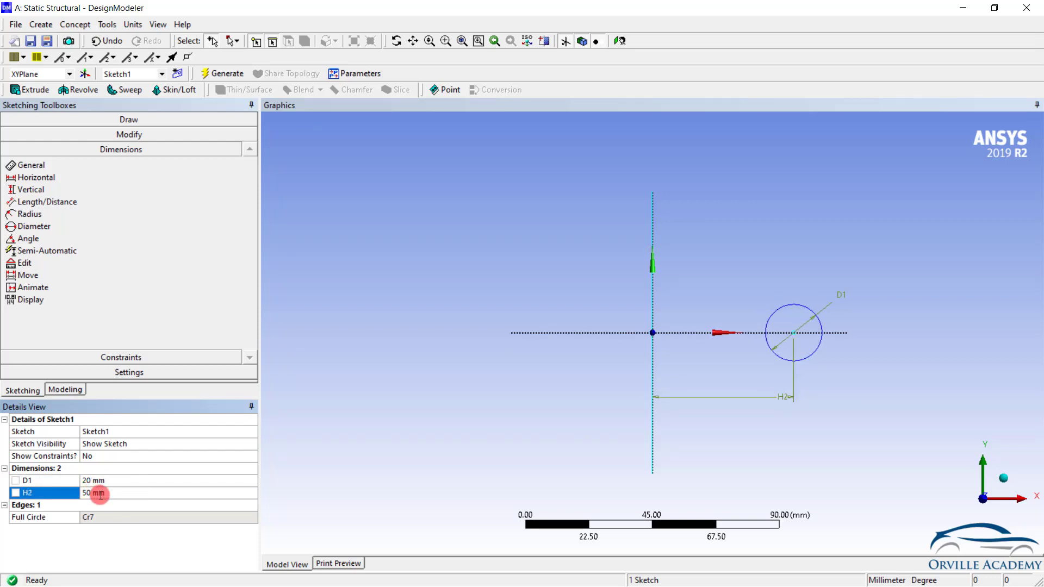
Set the circle sketch, Sketch1, to Always Show Sketch so it displays with other planes active.
left_click(66, 390)
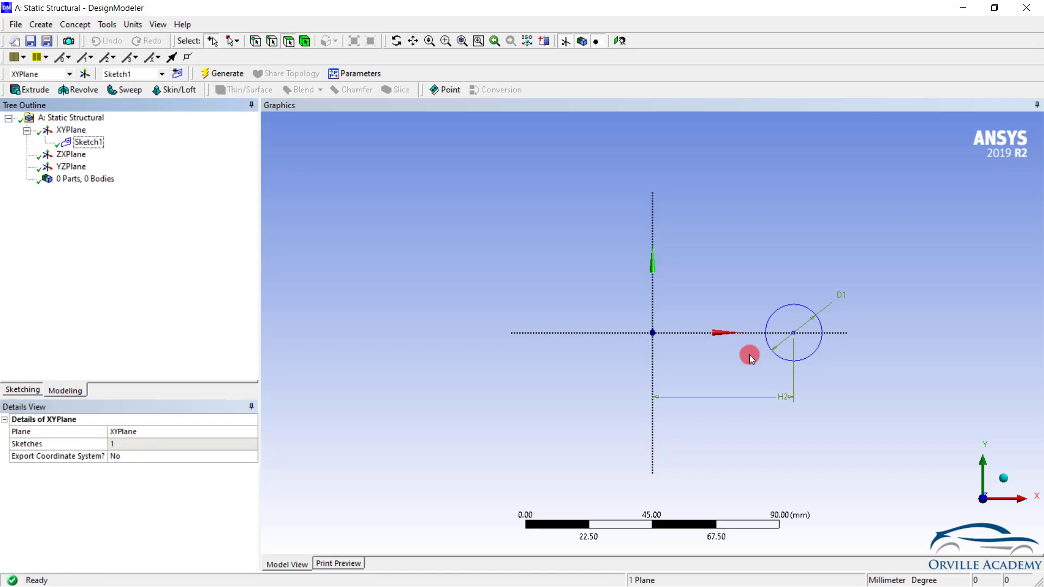
left_click_drag(737, 351, 602, 262)
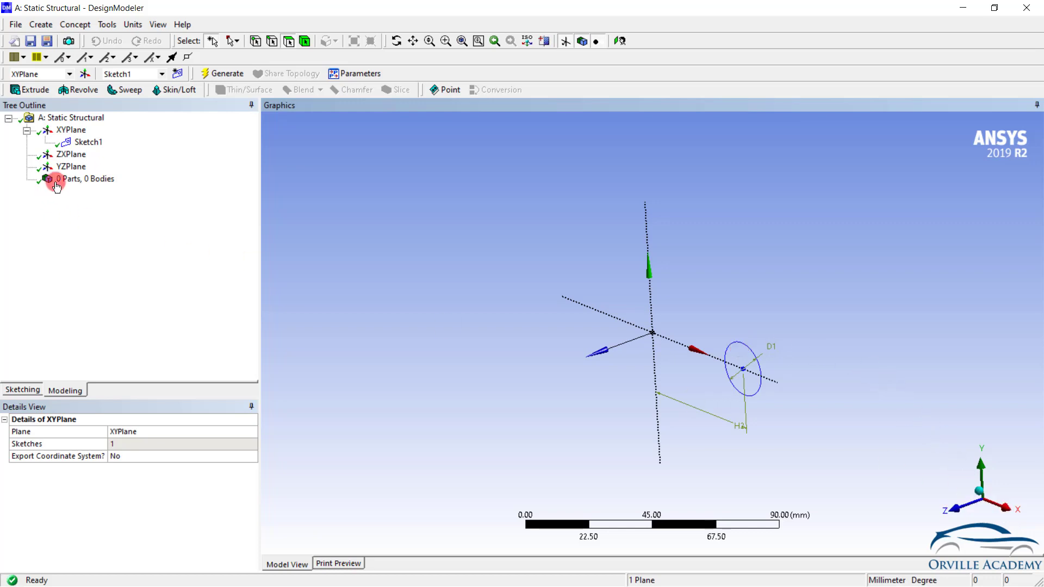
left_click(70, 155)
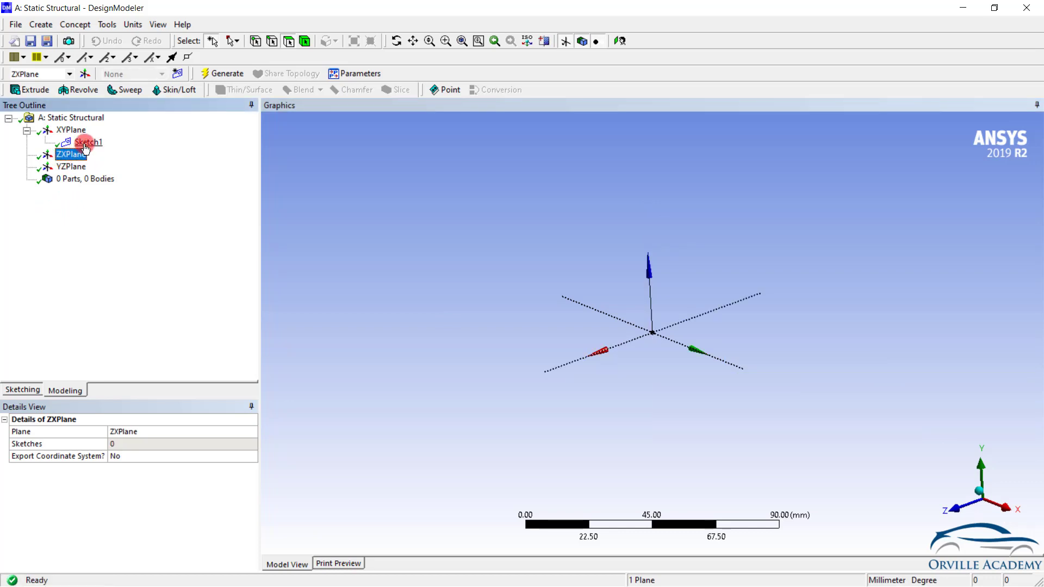
right_click(85, 148)
left_click(98, 151)
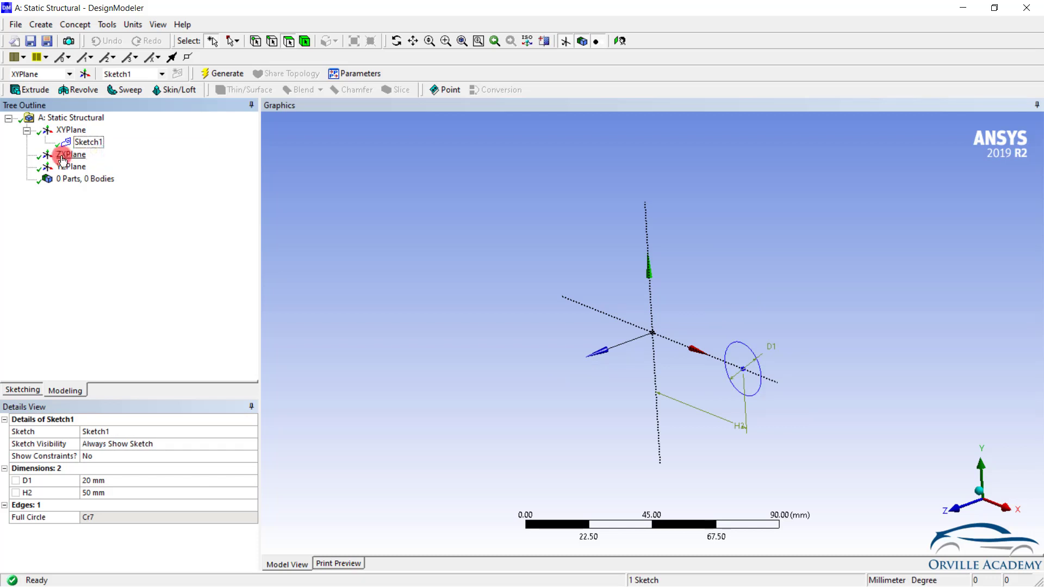
Sketch an open L-shaped polyline on the ZXPlane from the circle's centre, about 79 mm along negative Z and about 89 mm along negative X.
left_click(68, 155)
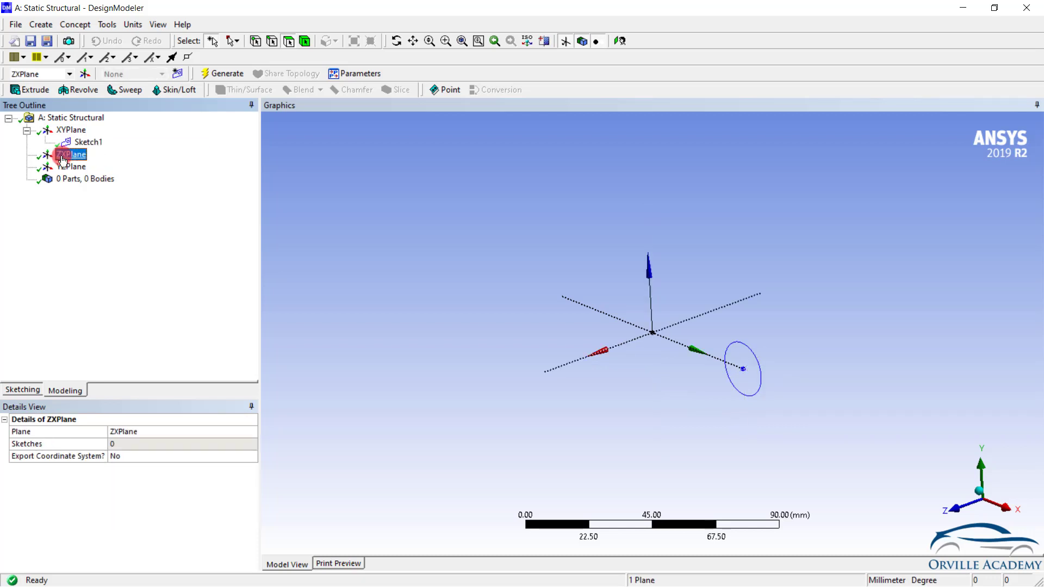
right_click(63, 159)
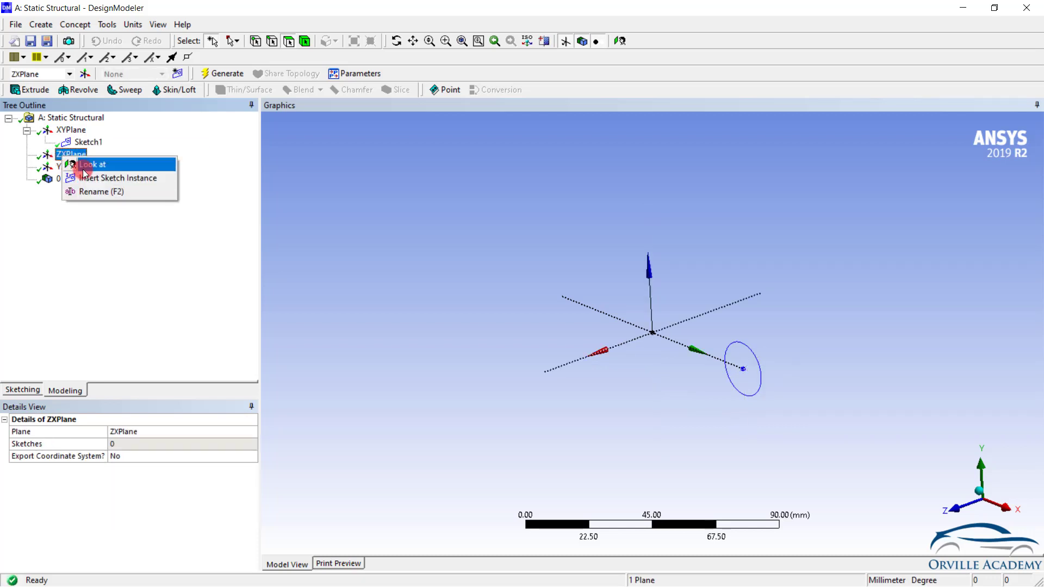
left_click(84, 169)
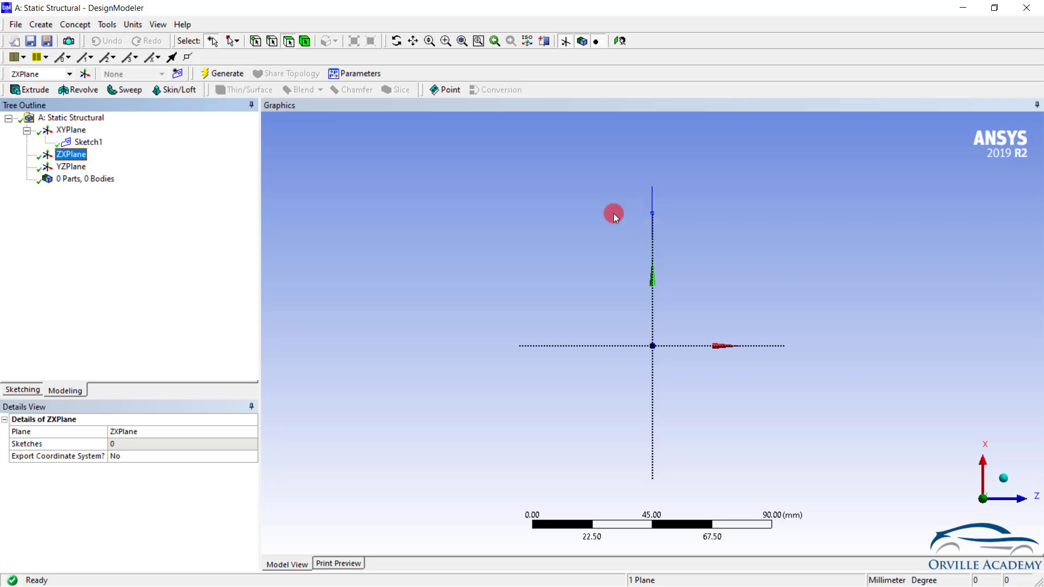
left_click(21, 391)
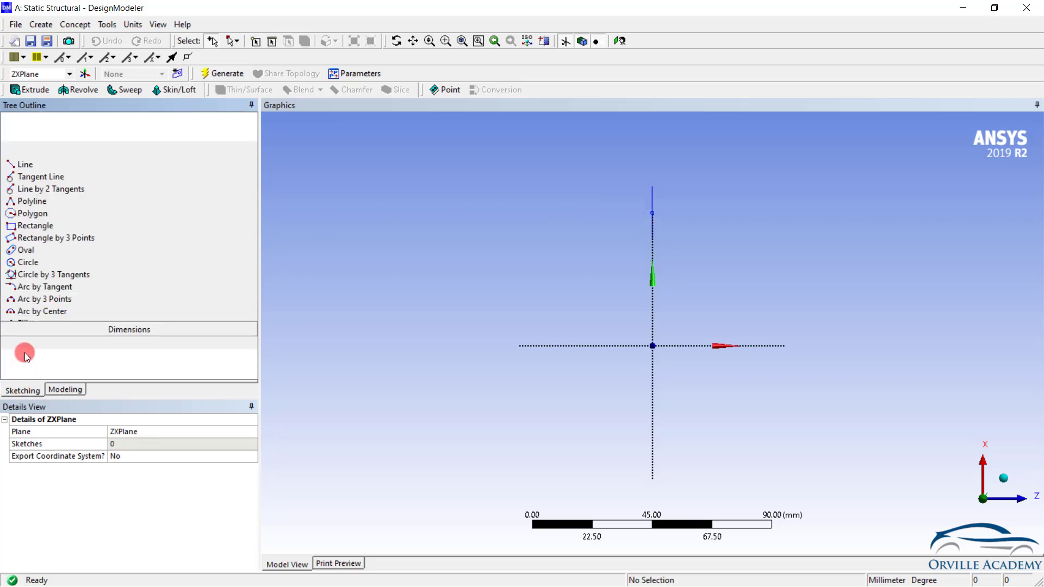
left_click(42, 306)
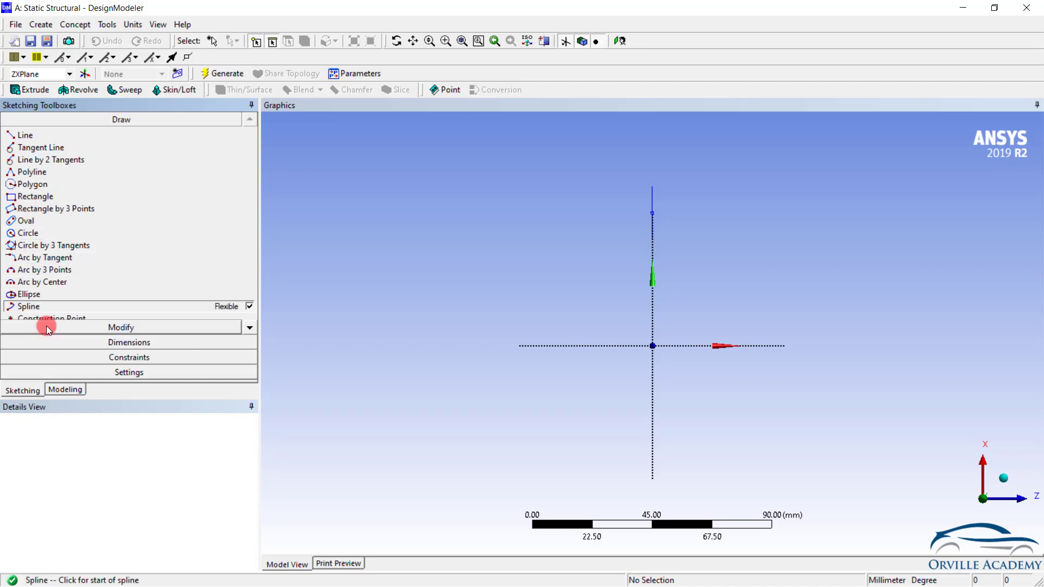
left_click(40, 175)
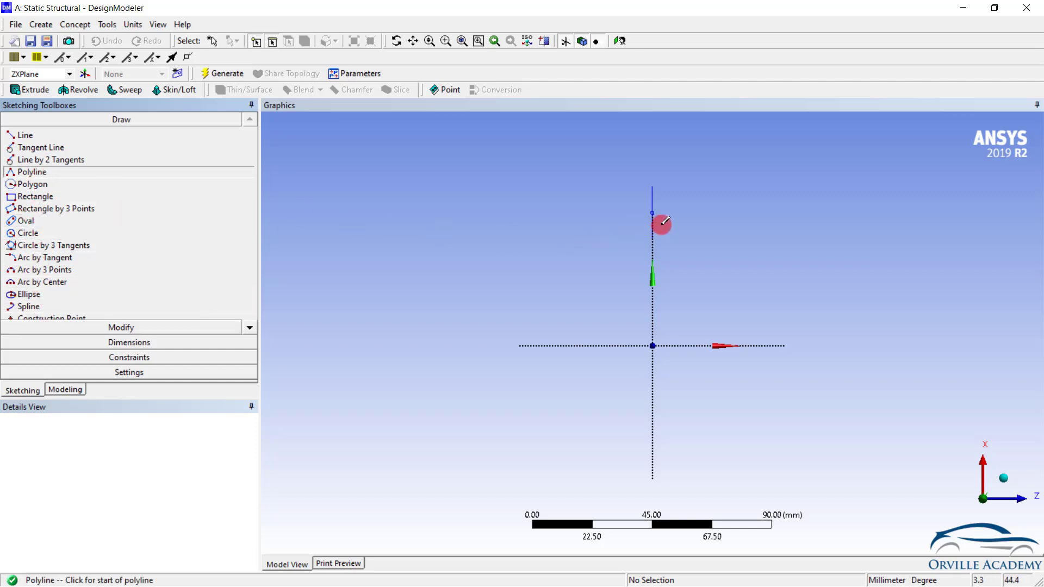
left_click(653, 212)
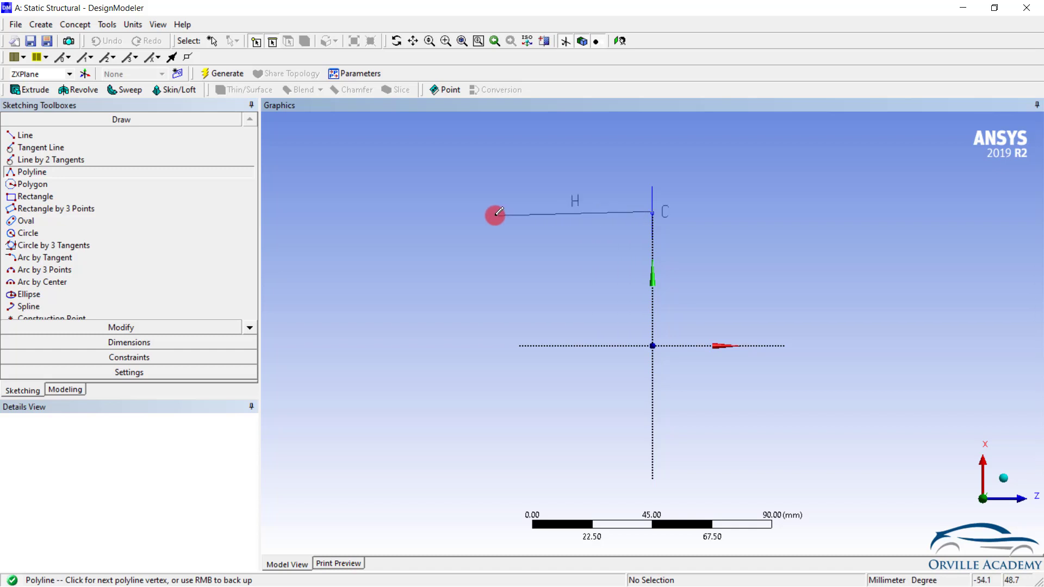
left_click(443, 210)
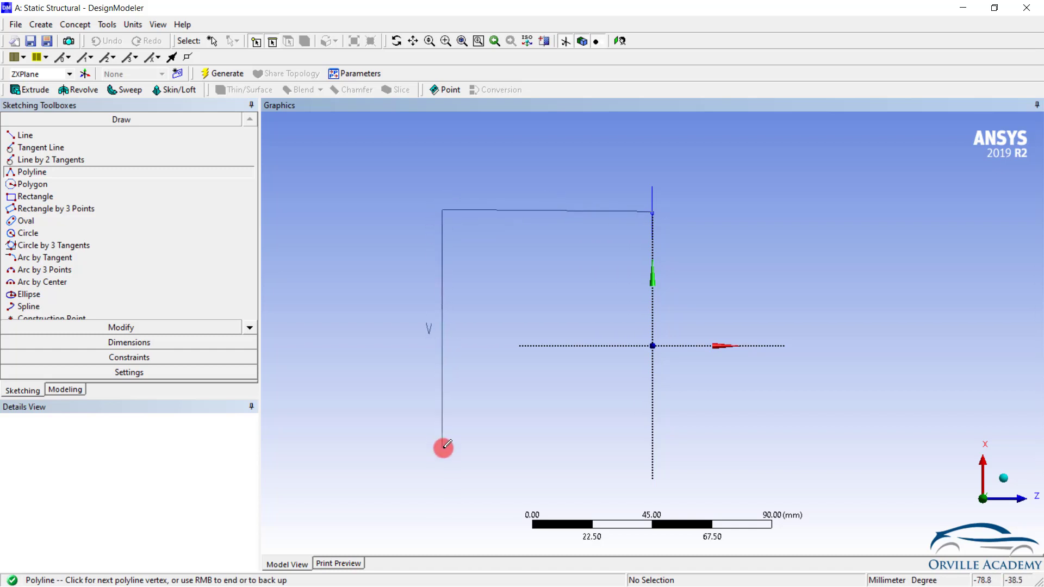
left_click(443, 447)
right_click(522, 476)
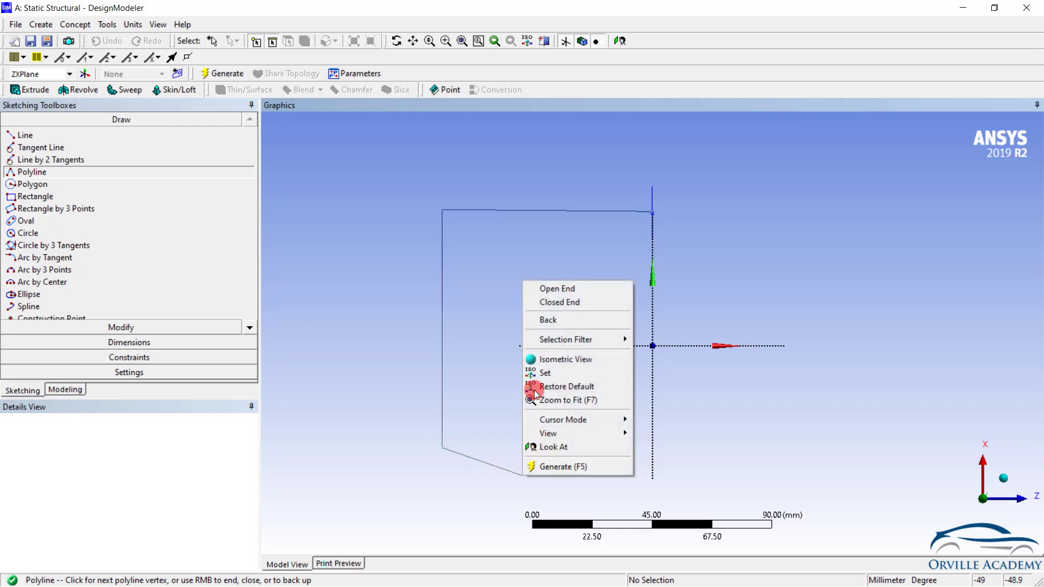
left_click(549, 288)
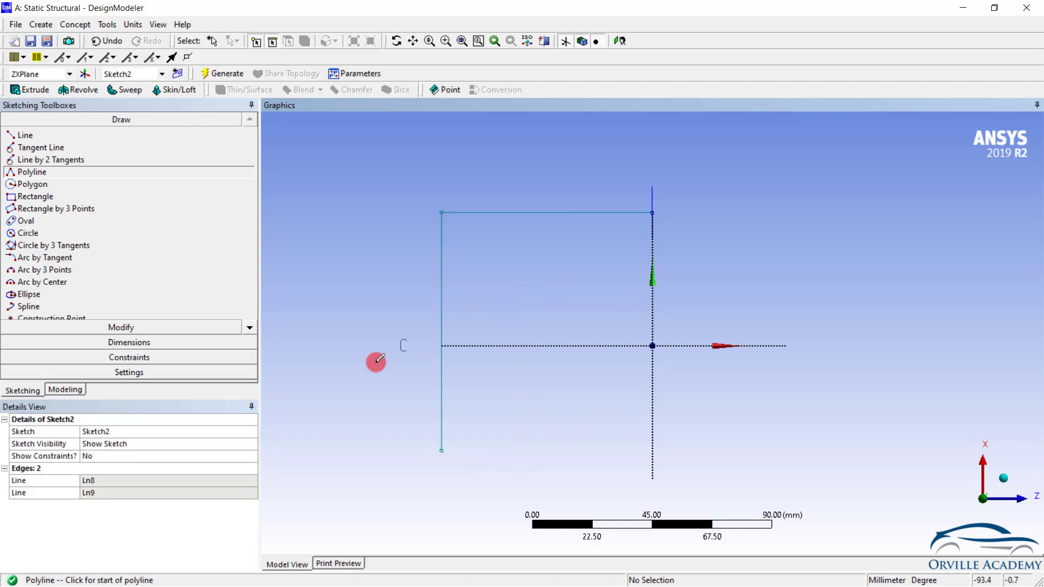
Start a Sweep and assign the circle, Sketch1, as its profile.
left_click(56, 389)
mouse_move(518, 380)
left_mouse_down()
mouse_move(496, 305)
mouse_move(617, 364)
mouse_move(498, 342)
mouse_move(451, 406)
left_mouse_up()
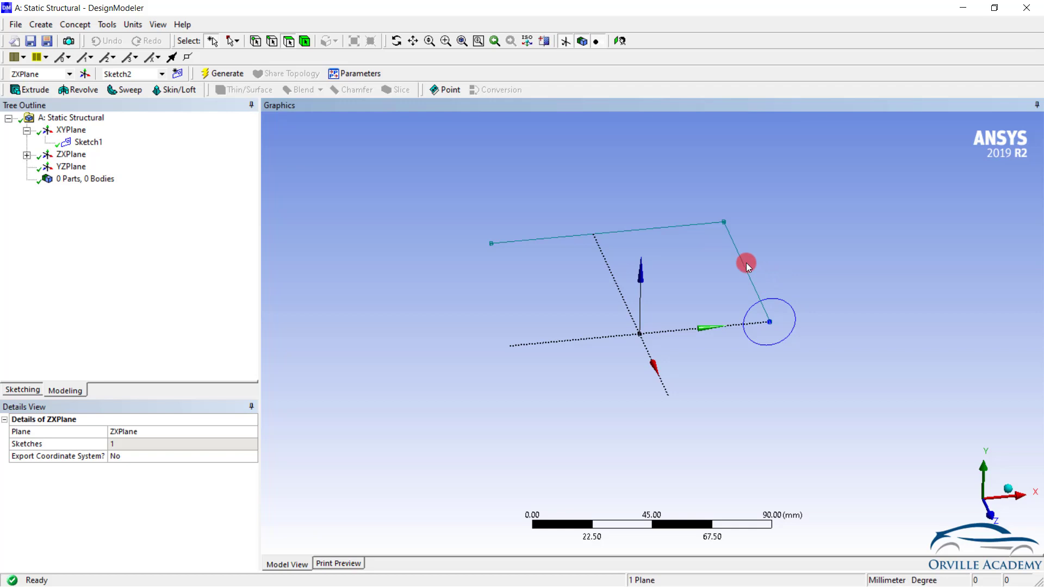
left_click(140, 94)
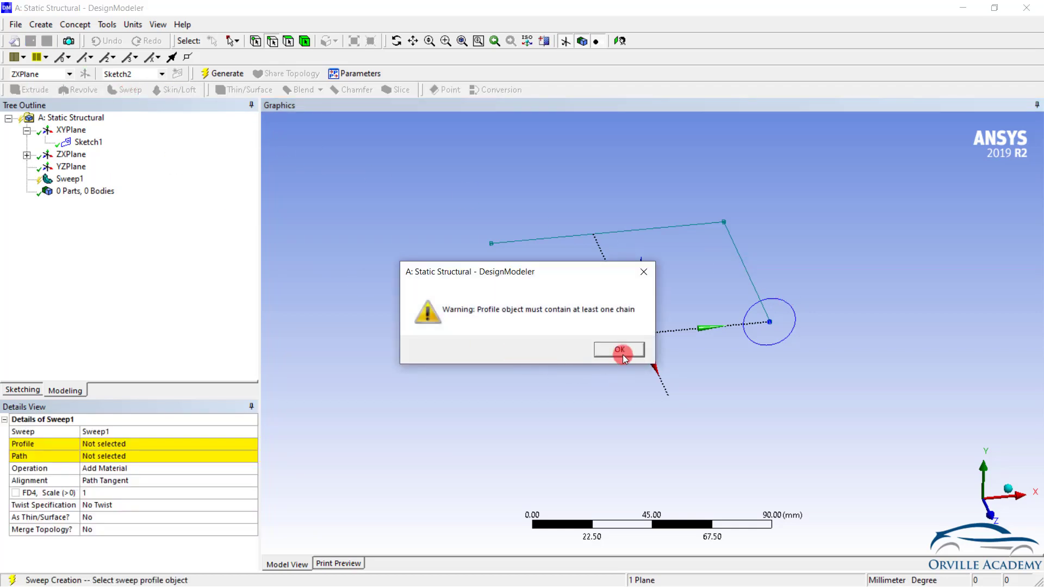
left_click(622, 355)
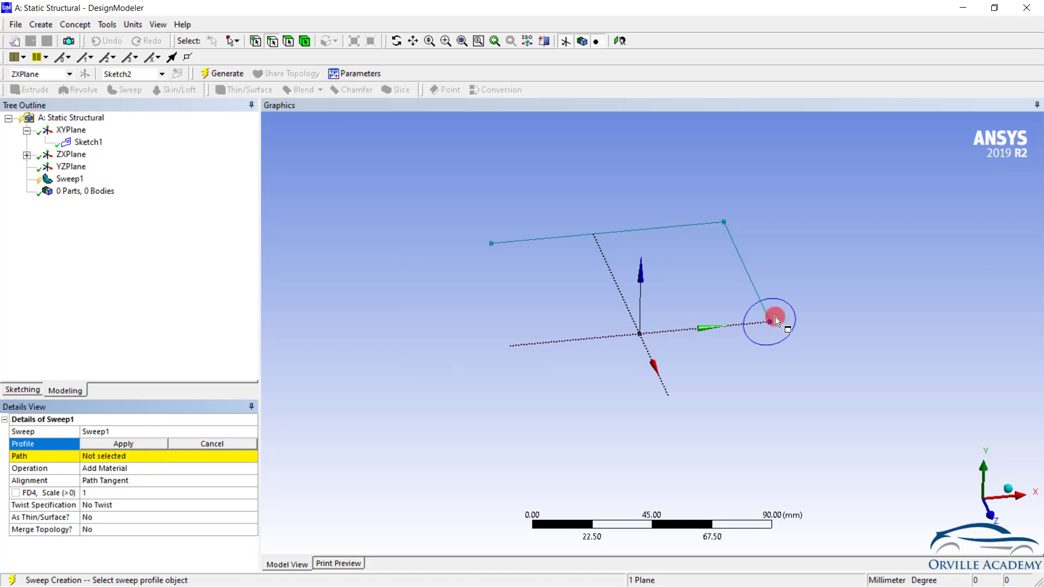
left_click(788, 303)
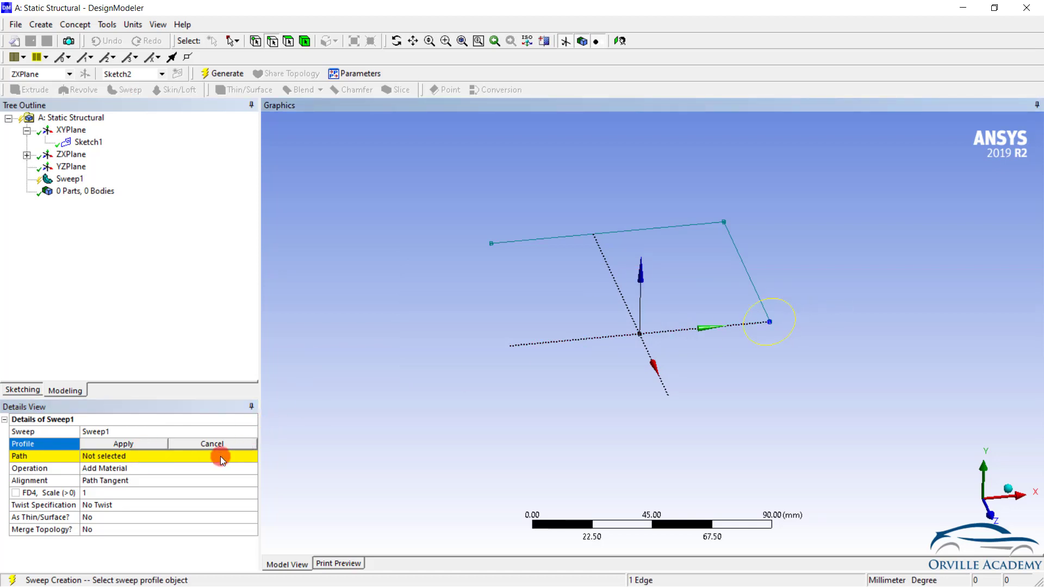
left_click(123, 444)
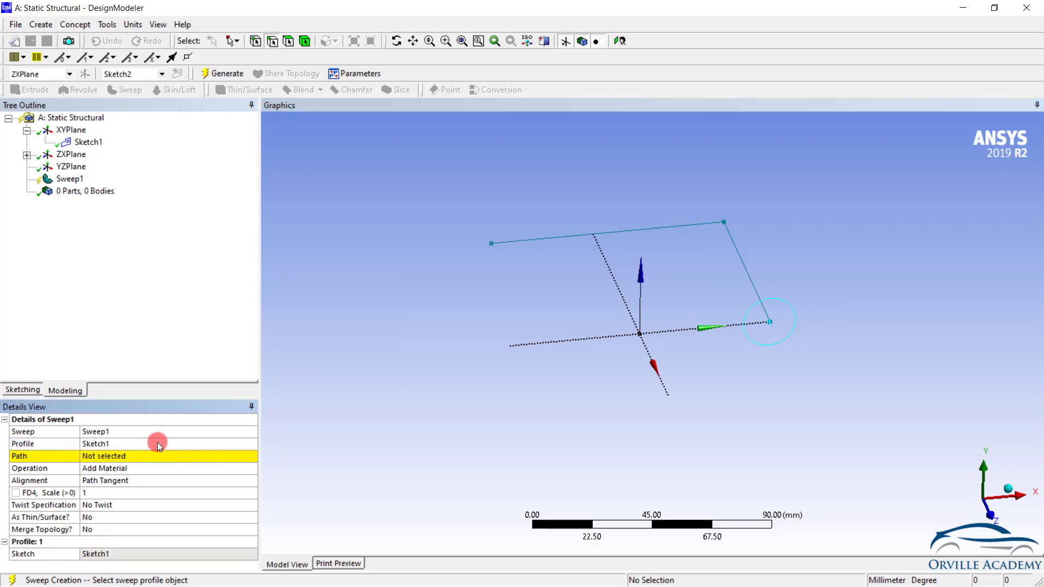
Assign the L-shaped polyline, Sketch2, as the sweep path and generate the solid.
left_click(130, 455)
left_click(737, 255)
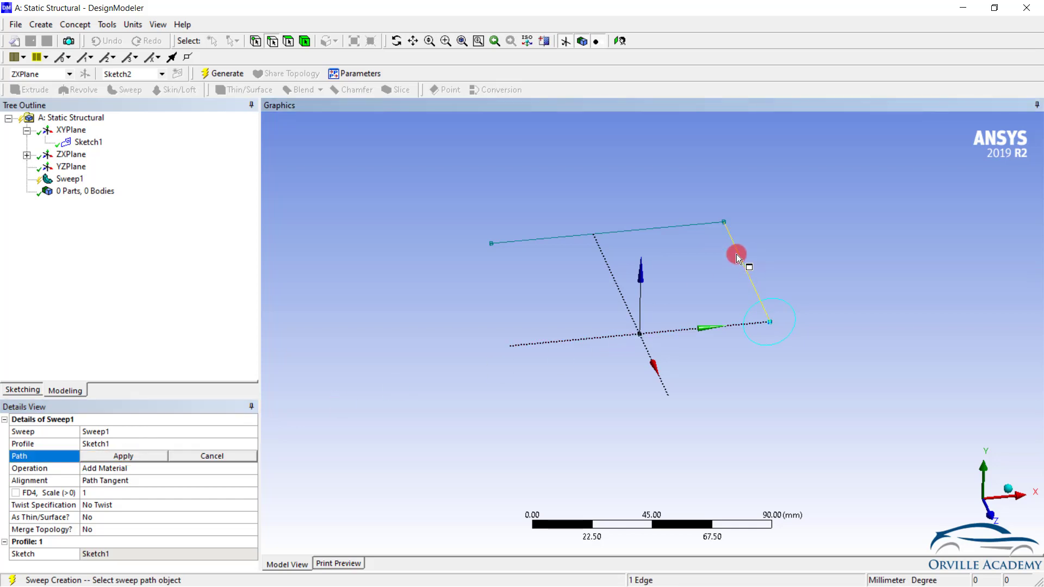
left_click(129, 457)
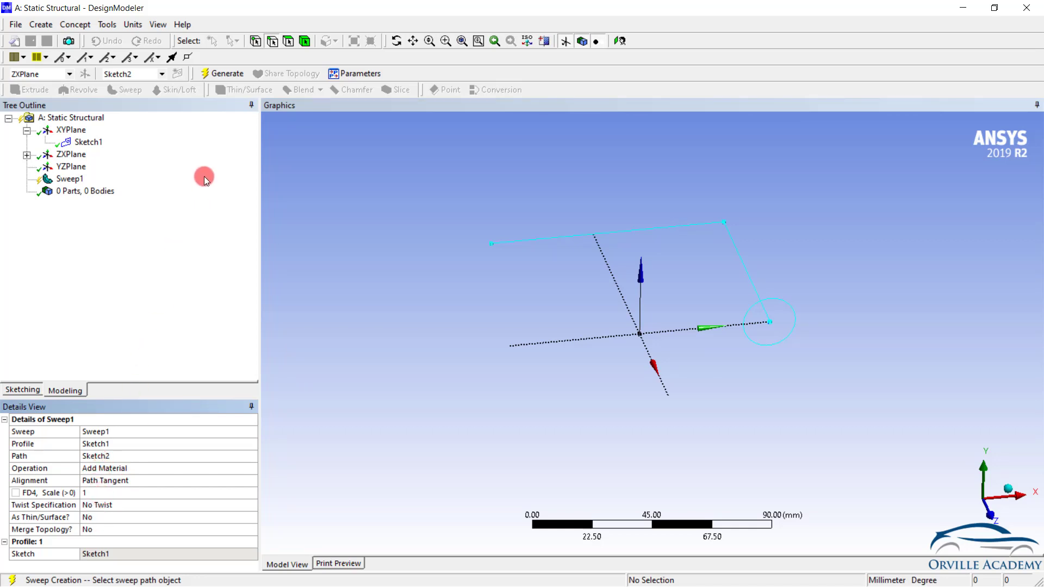
left_click(222, 80)
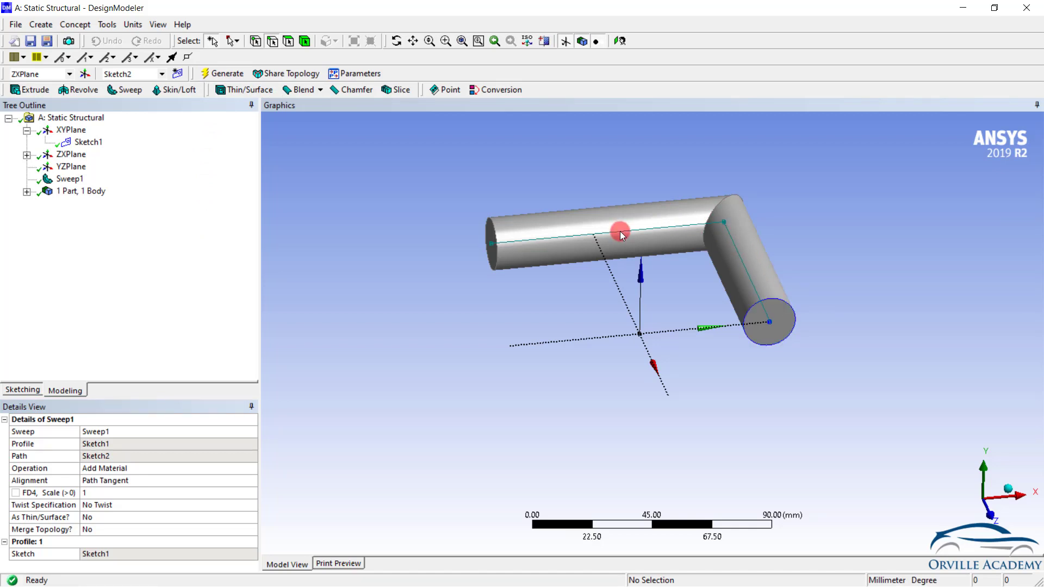
Turn on the thin/surface option for Sweep1 with 1 mm inward and 0 mm outward thickness, and regenerate the hollow pipe.
left_click(93, 520)
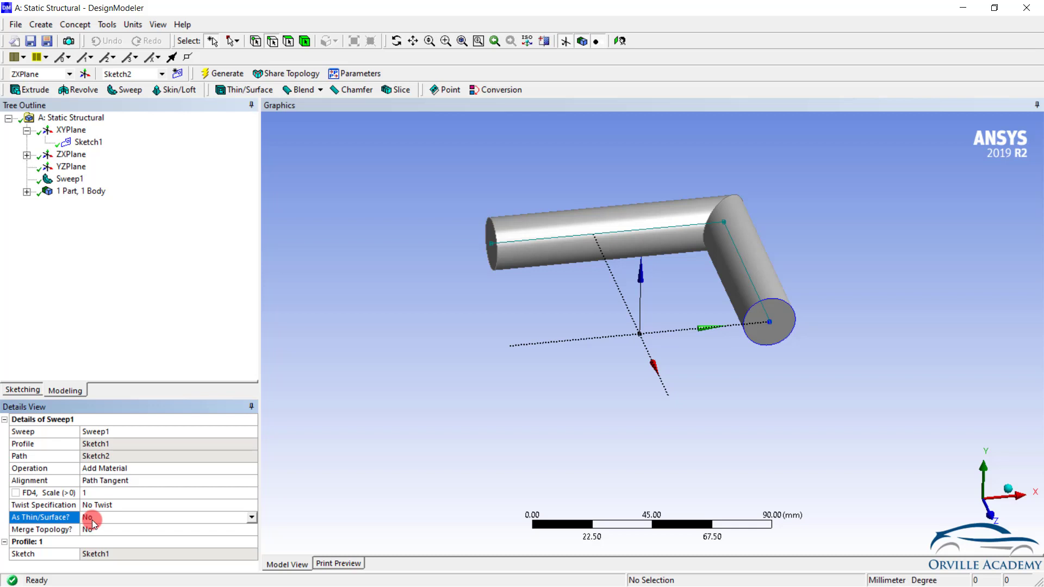
left_click(252, 518)
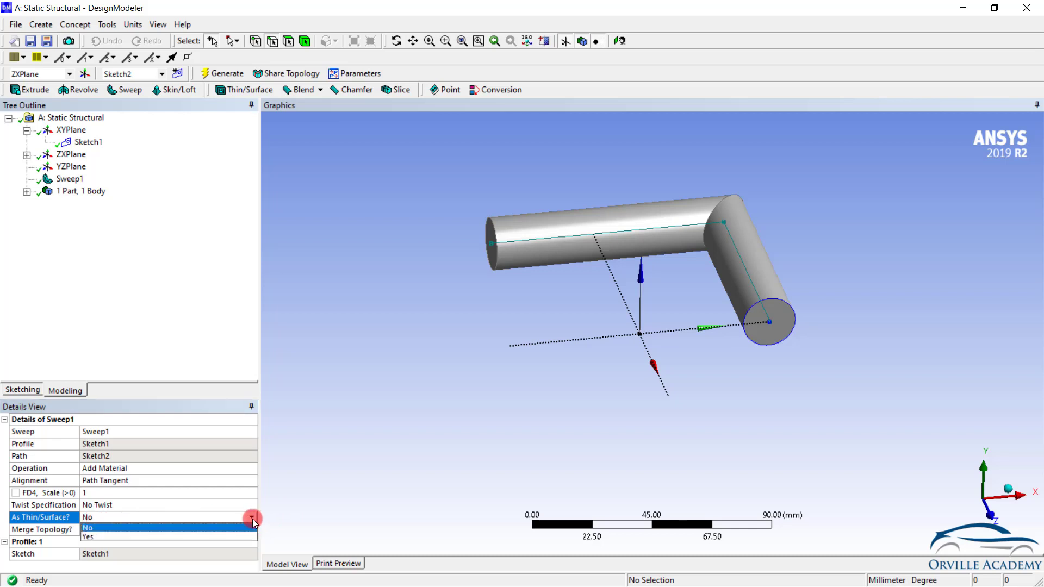
left_click(110, 532)
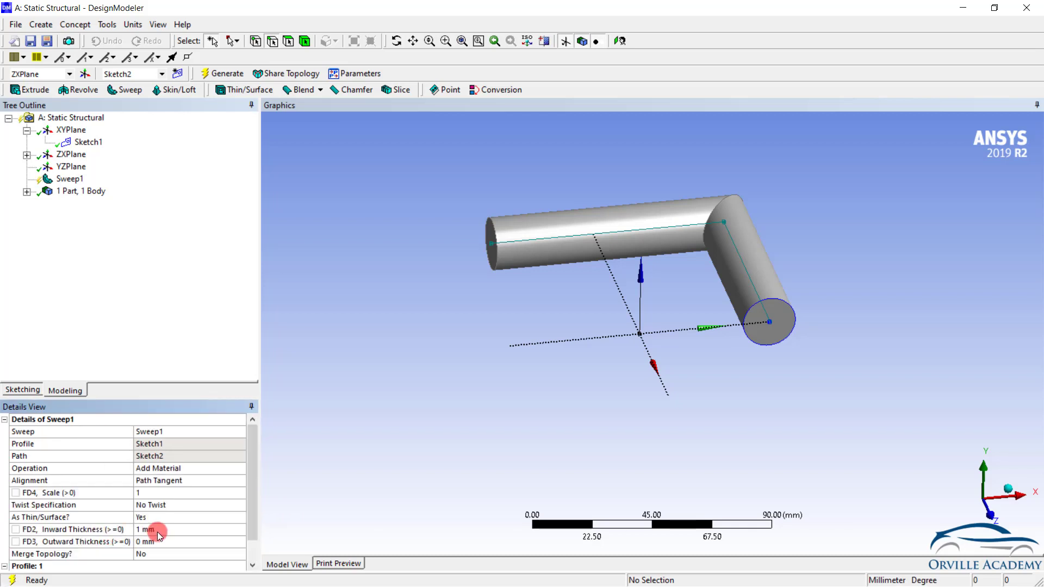
key("F5")
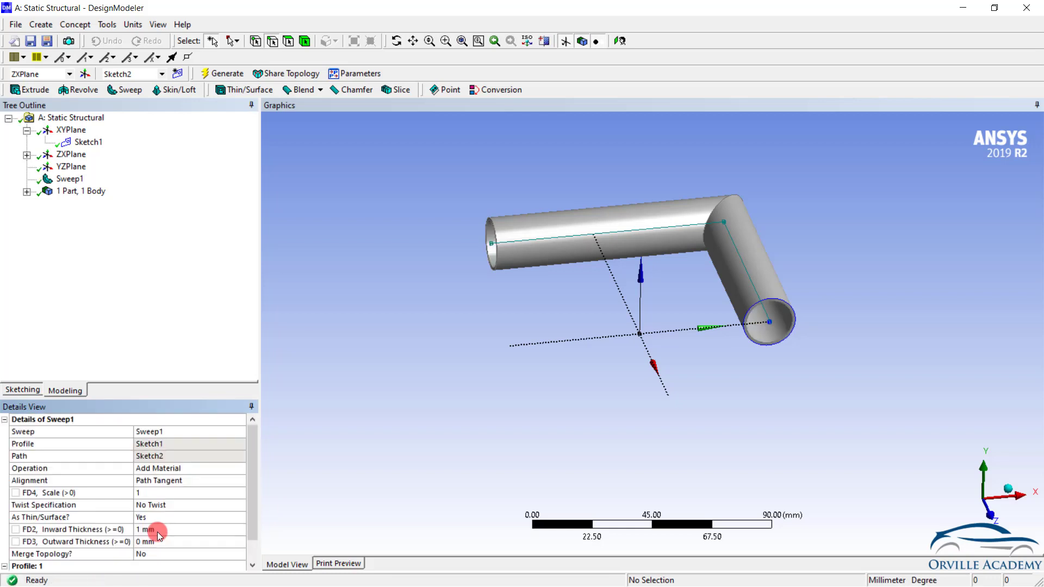
scroll(807, 301, "down", 4)
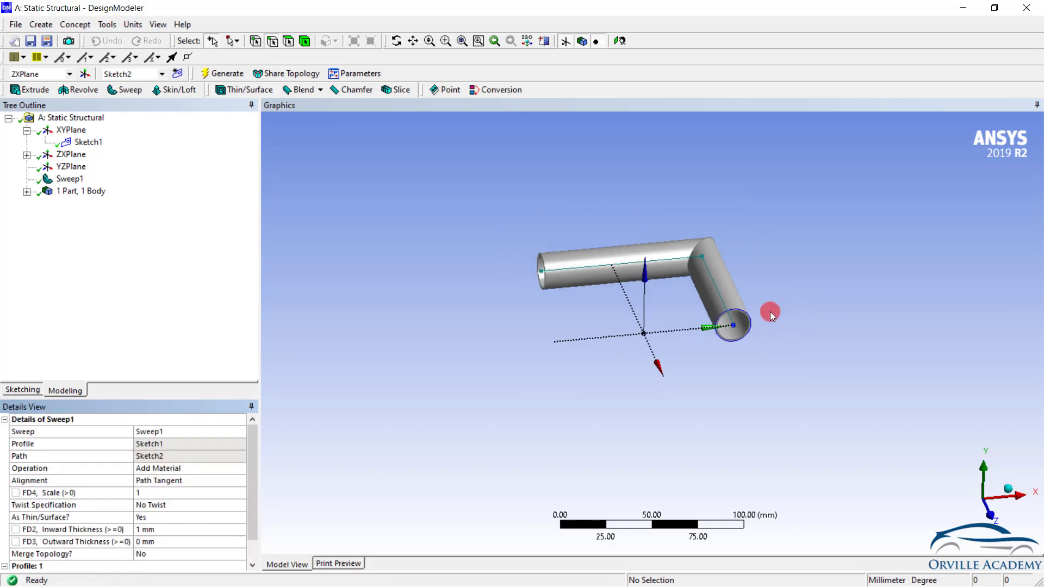
scroll(757, 328, "up", 5)
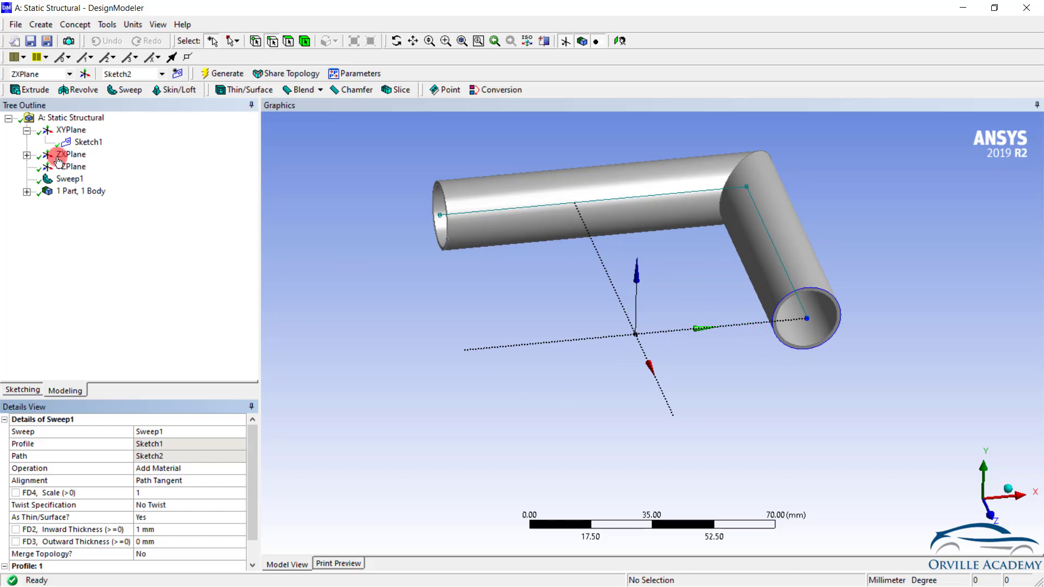
Delete the Sweep1 feature from the model, keeping its profile and path sketches.
left_click(63, 179)
right_click(61, 181)
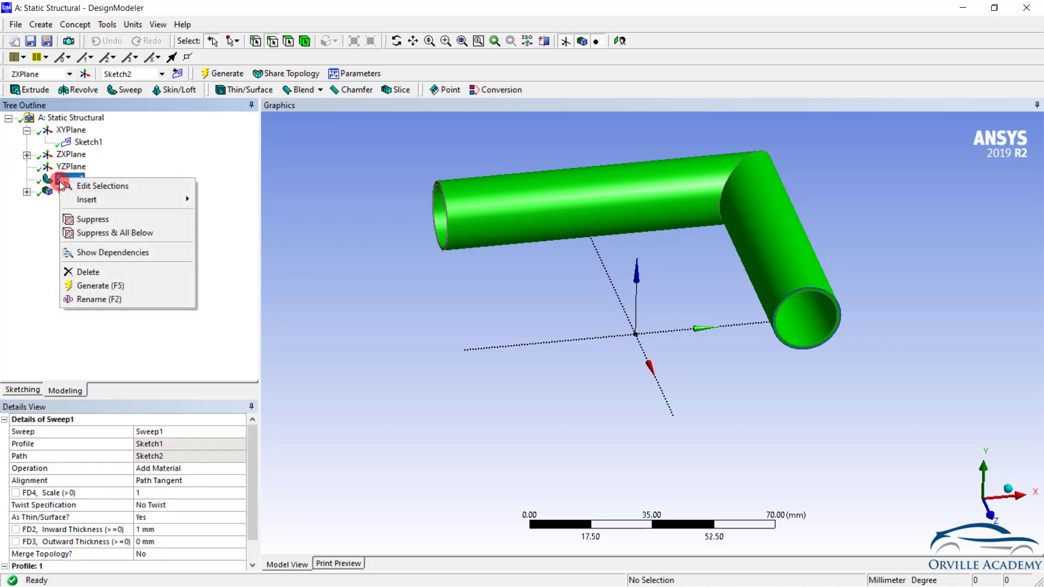
left_click(74, 272)
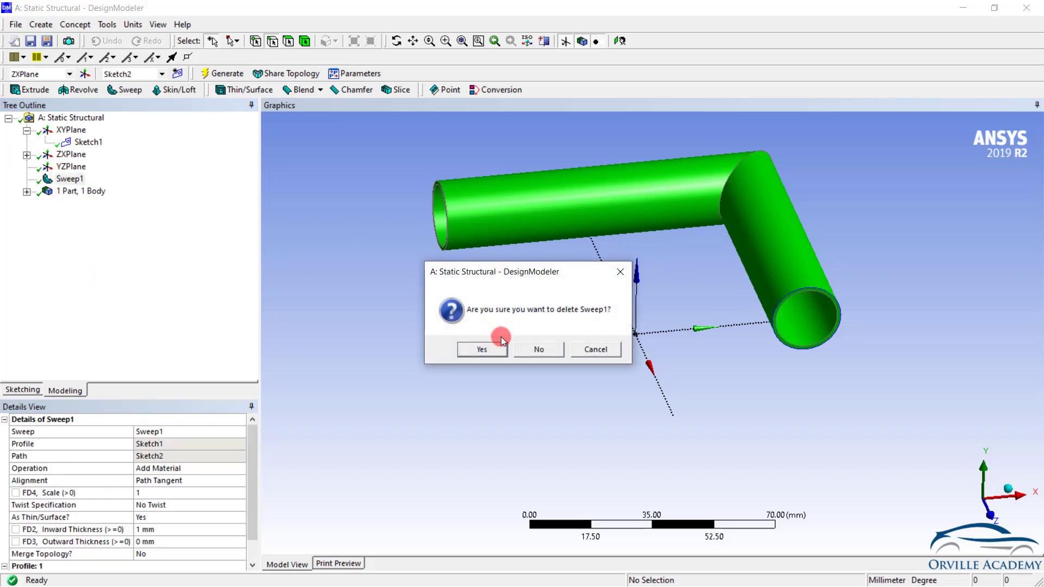
left_click(474, 347)
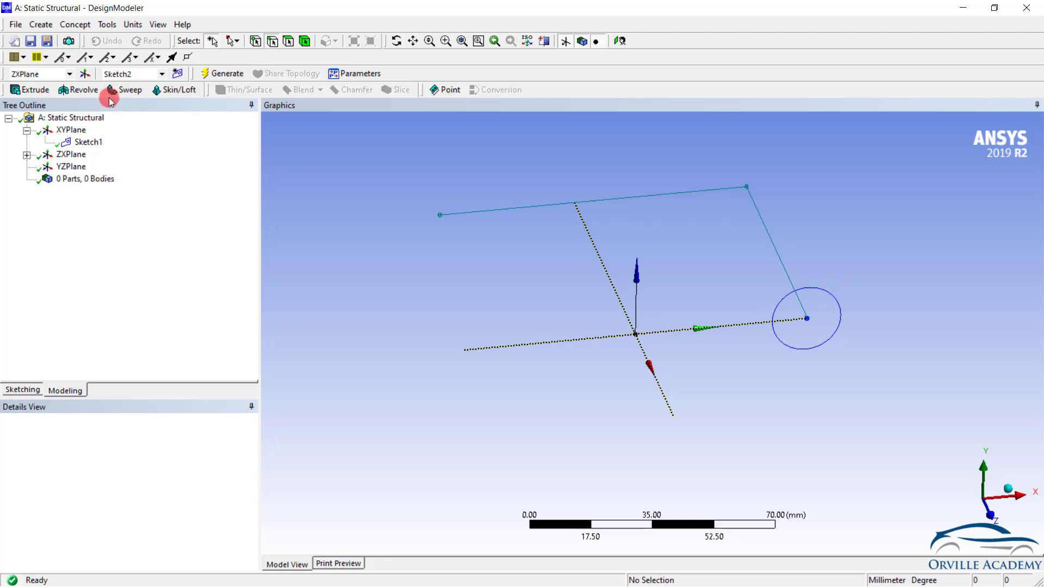
Look straight at Sketch1 on the XYPlane and set the circle's diameter dimension D1 to 15 mm.
left_click(89, 142)
right_click(89, 143)
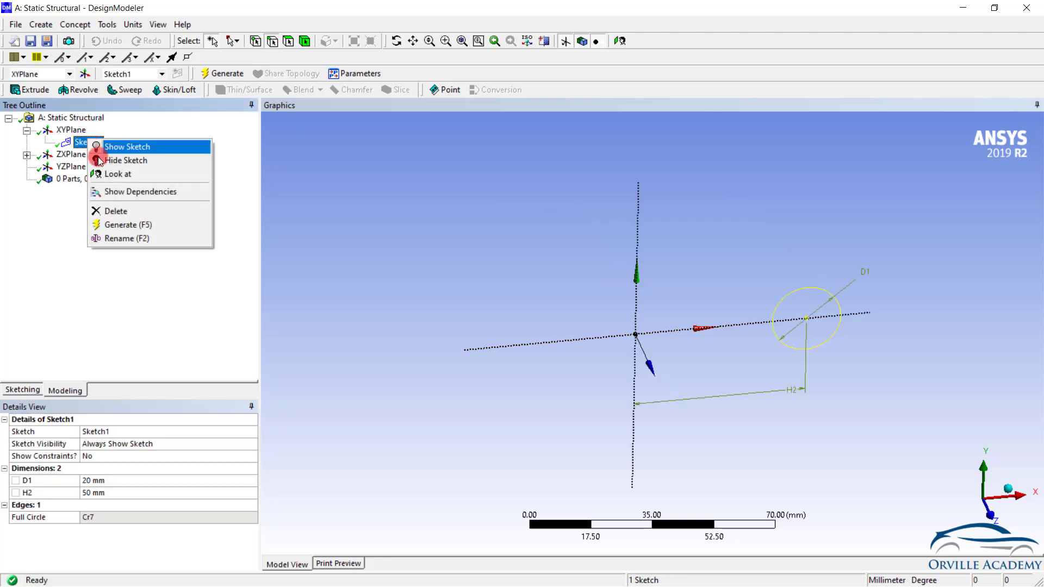
left_click(114, 175)
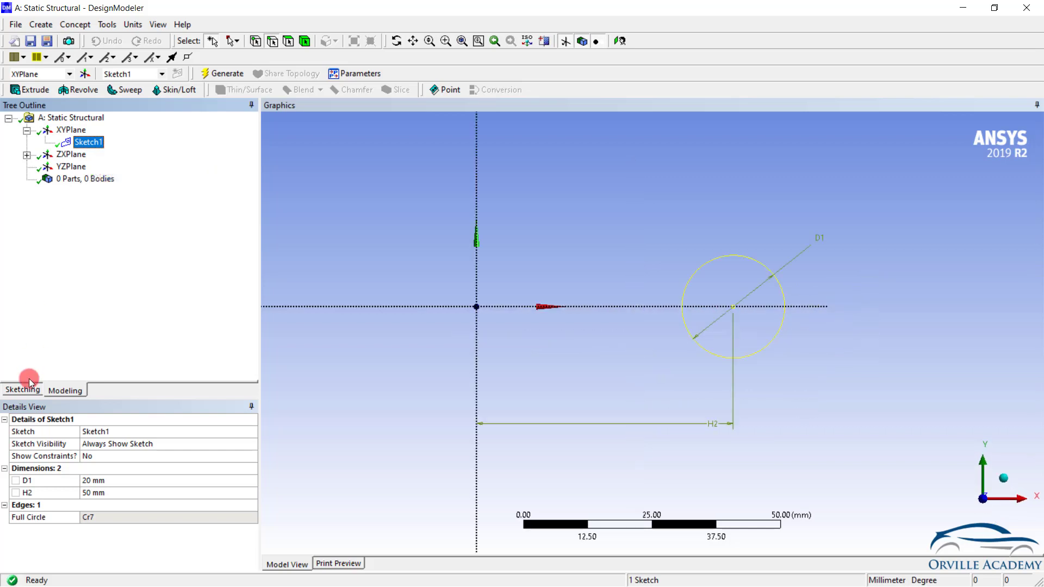
left_click(23, 390)
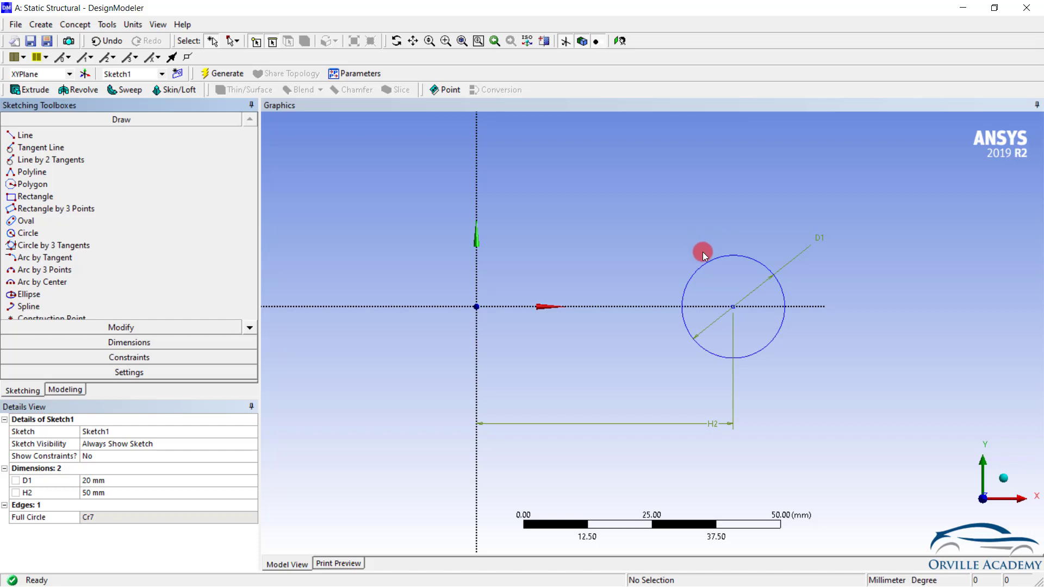
left_click(106, 481)
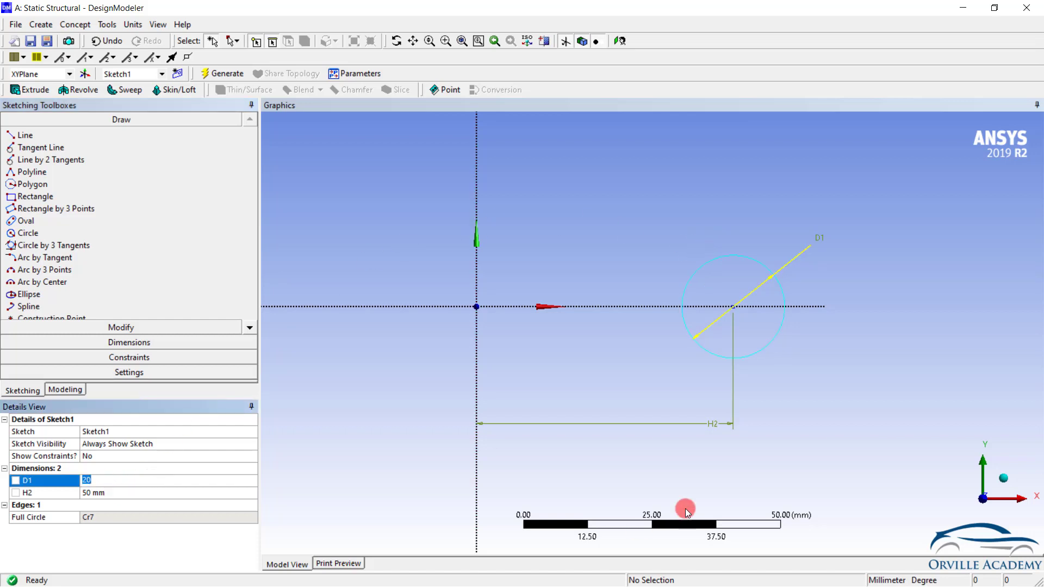
type("15")
key("Return")
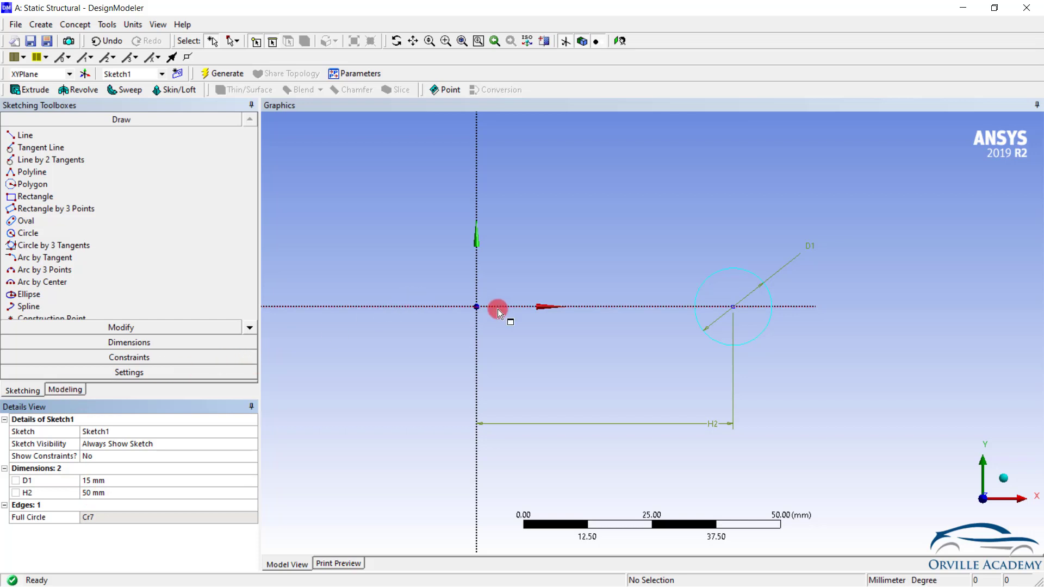
Create a new sketch on the XYPlane and draw a vertical line from the origin up along the Y axis.
mouse_move(633, 380)
middle_mouse_down()
mouse_move(580, 382)
mouse_move(638, 419)
middle_mouse_up()
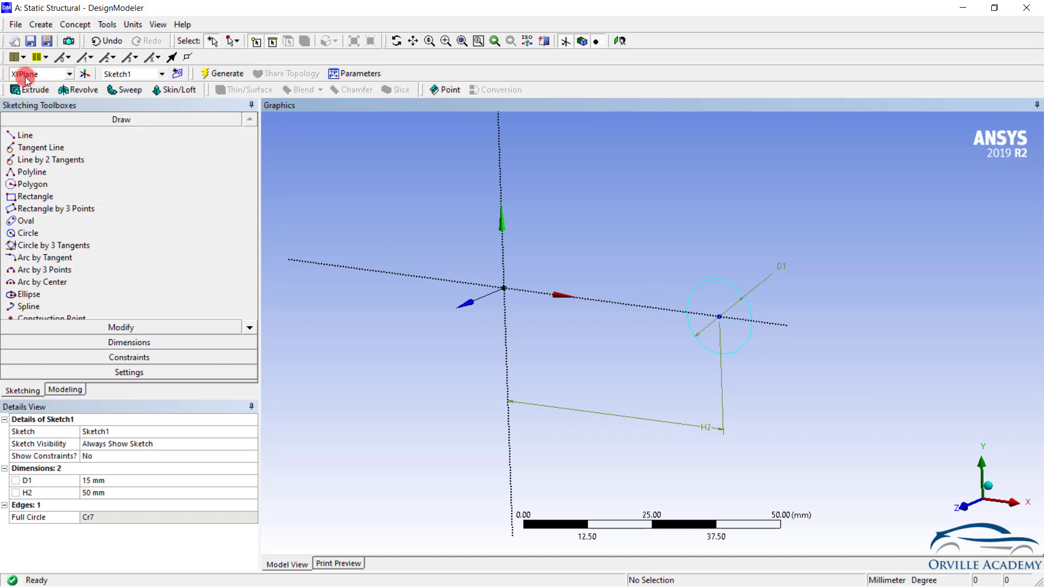
left_click(970, 504)
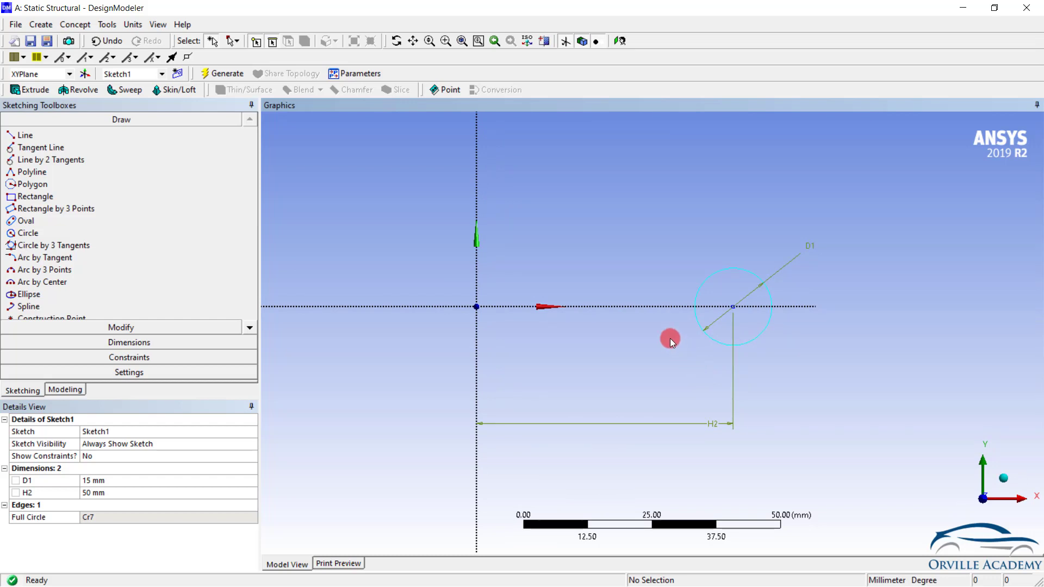
left_click(177, 73)
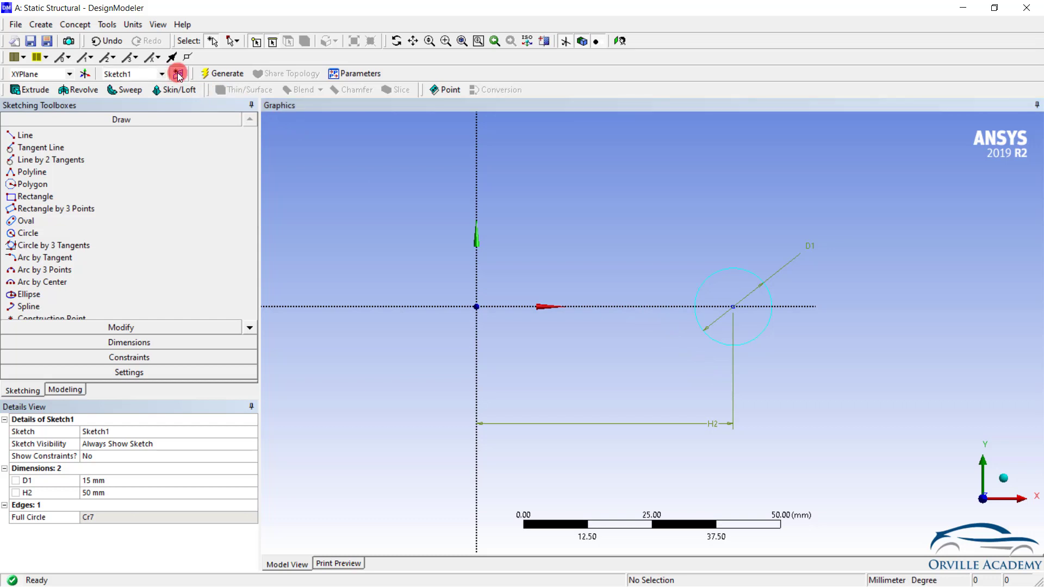
mouse_move(403, 214)
middle_mouse_down("ctrl")
mouse_move(462, 362)
mouse_move(458, 380)
middle_mouse_up("ctrl")
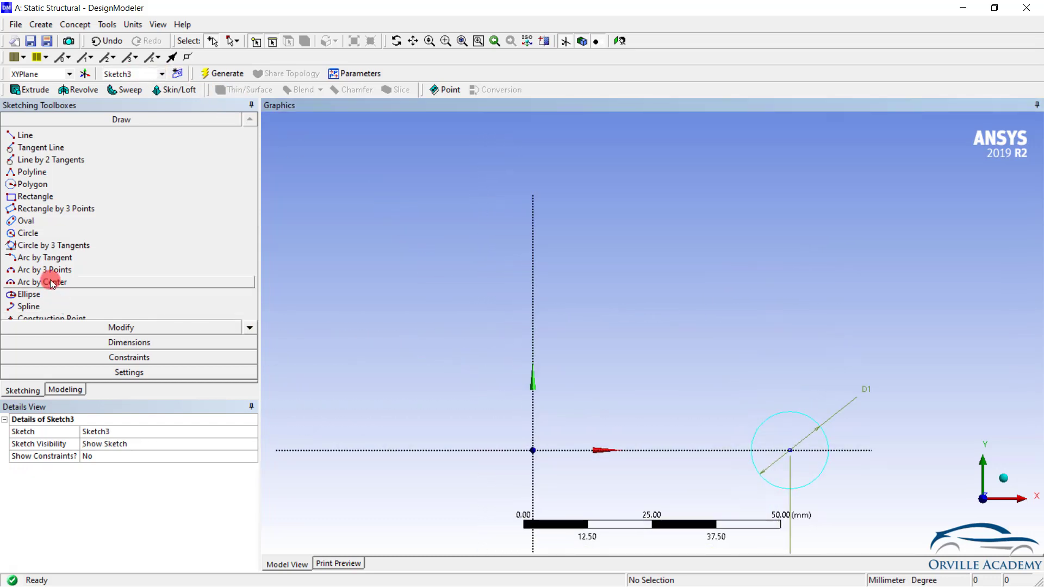
left_click(20, 137)
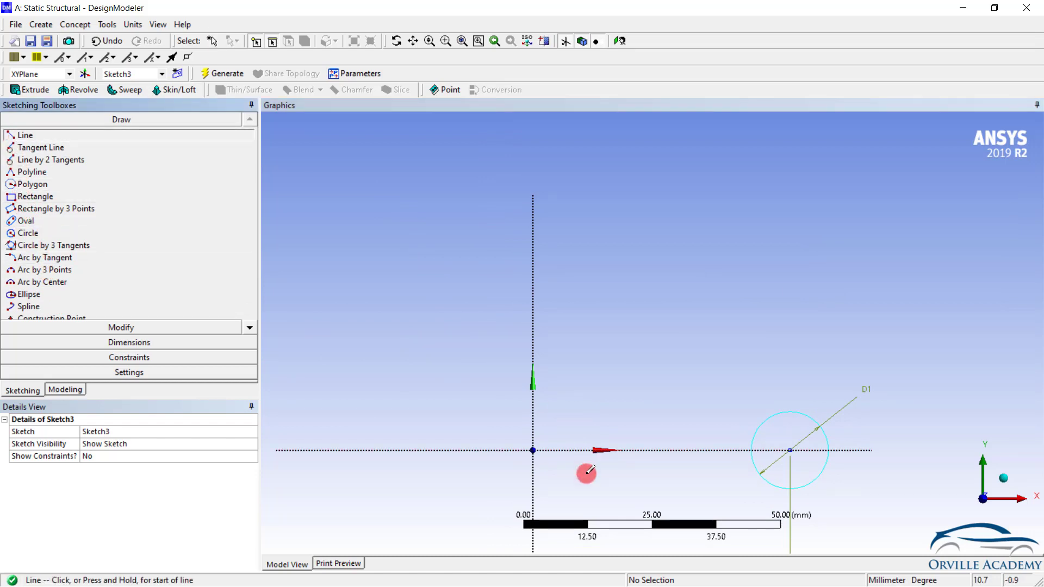
left_click(533, 450)
left_click_drag(535, 389, 533, 129)
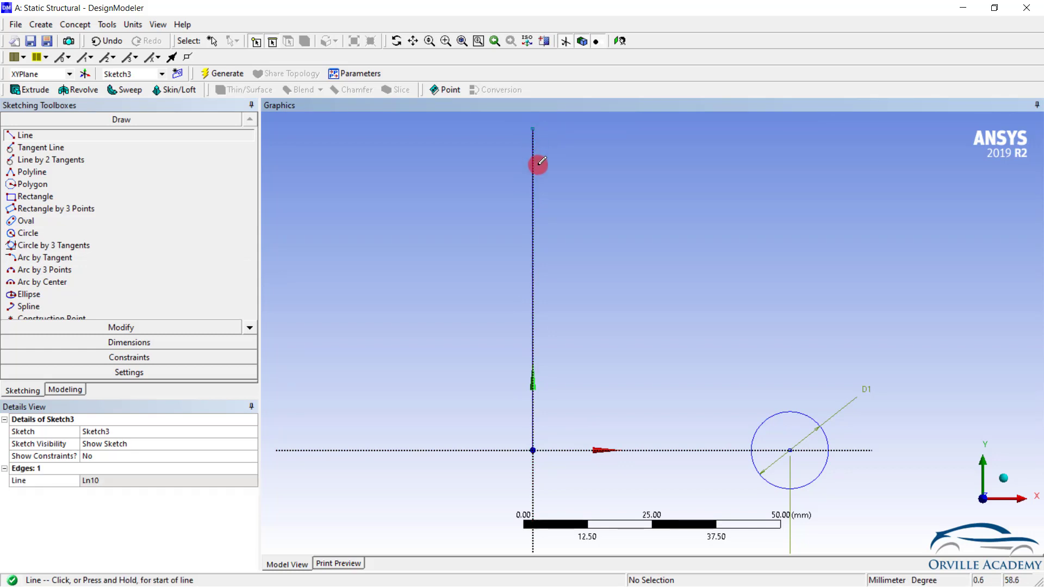
Dimension the vertical line's length in Sketch3 and set it to 100 mm.
left_click(148, 342)
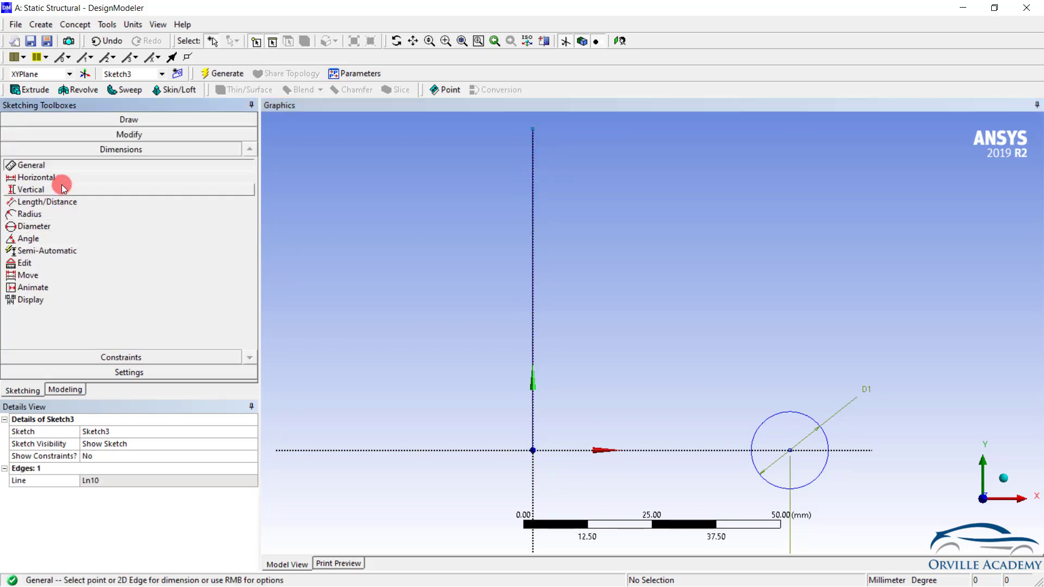
left_click(95, 259)
left_click(460, 268)
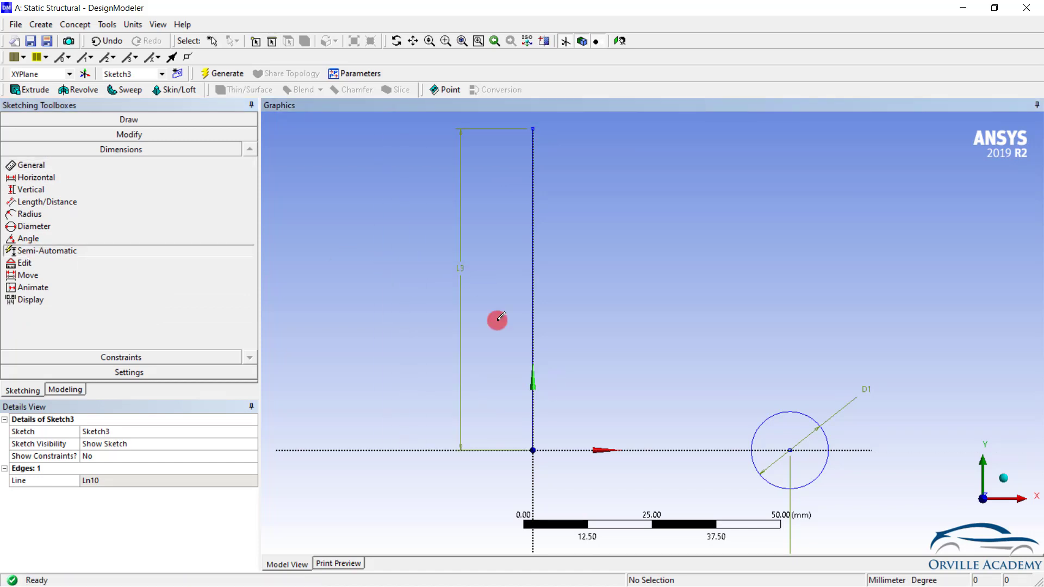
left_click(128, 479)
type("100")
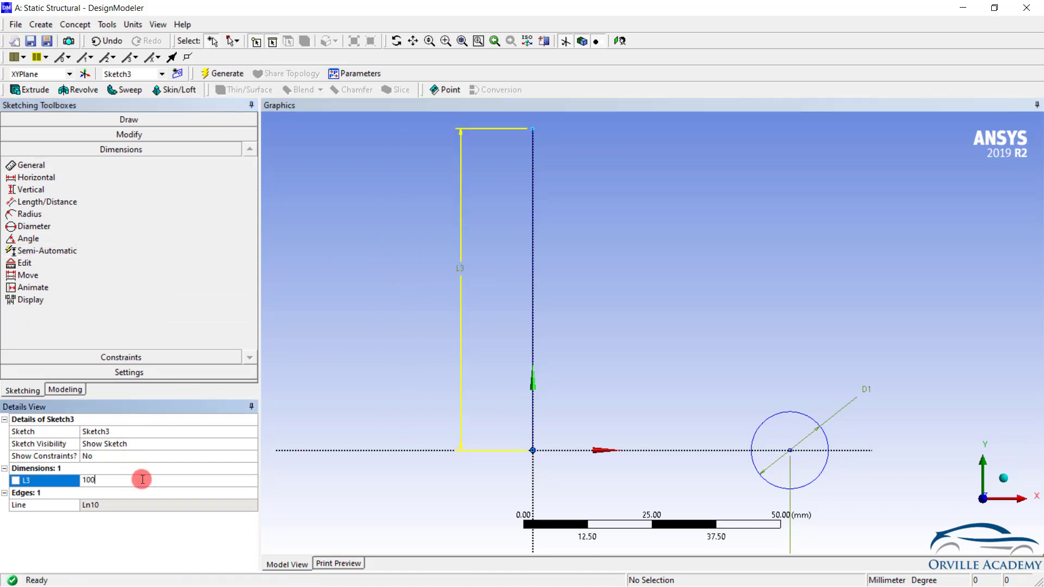
key("Return")
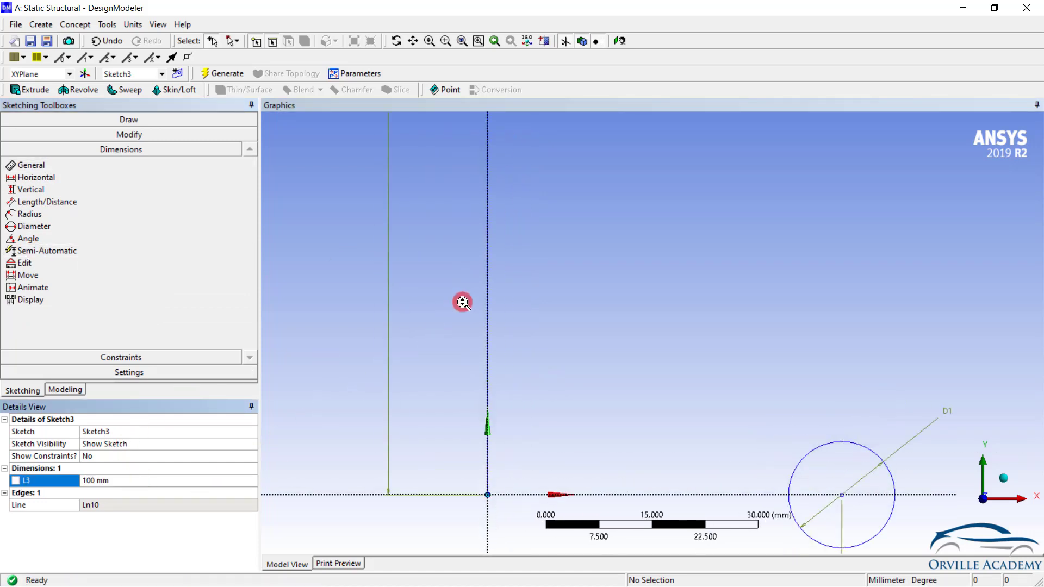
scroll(489, 310, "down", 2)
mouse_move(583, 350)
middle_mouse_down()
mouse_move(539, 357)
mouse_move(525, 387)
middle_mouse_up()
scroll(664, 328, "down", 2)
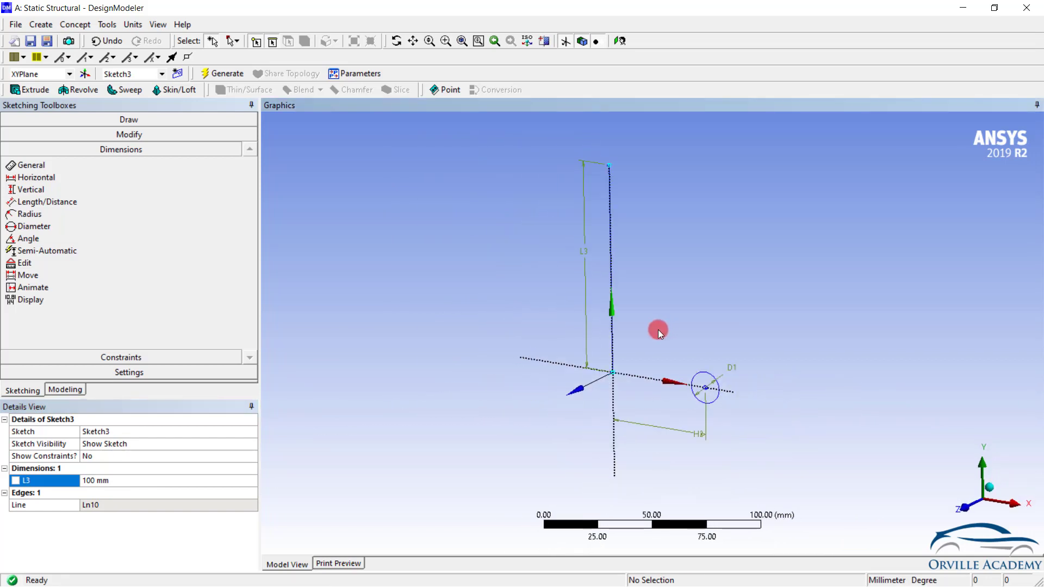
Create a Sweep with the circle, Sketch1, as profile and the vertical line, Sketch3, as path, and generate it.
left_click(123, 90)
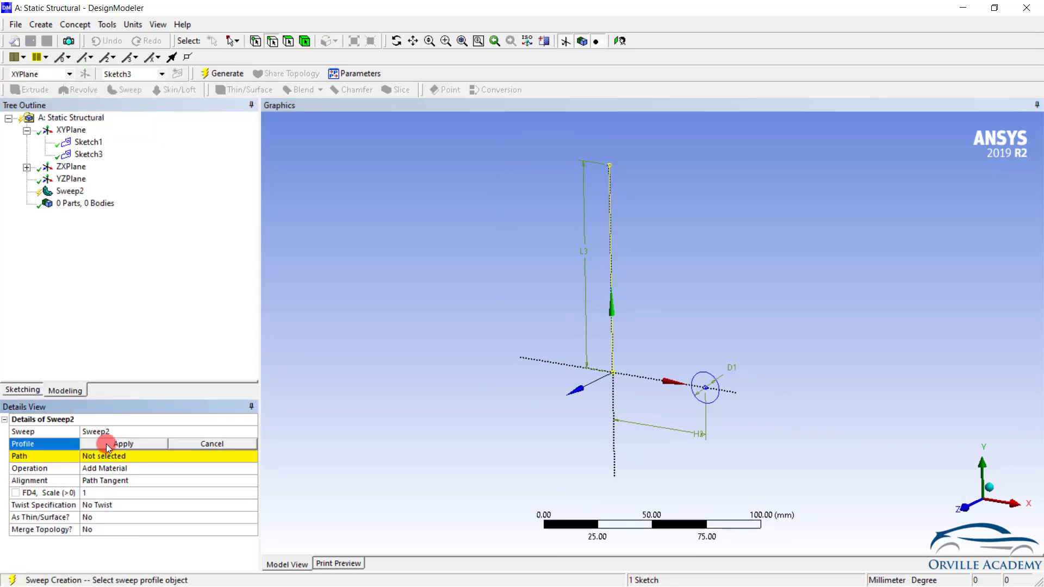
left_click(706, 374)
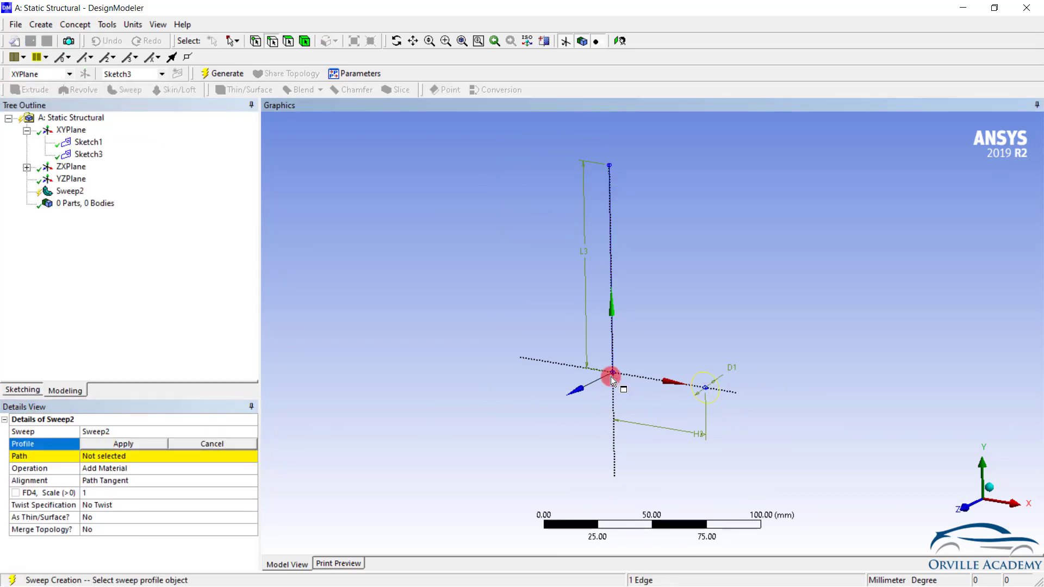
left_click(125, 443)
left_click(121, 456)
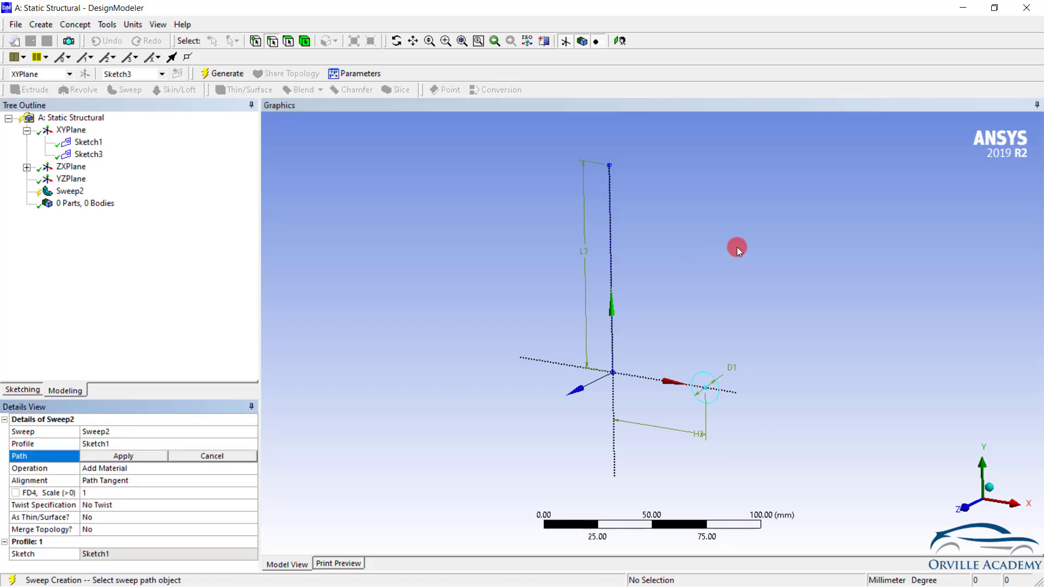
left_click(609, 177)
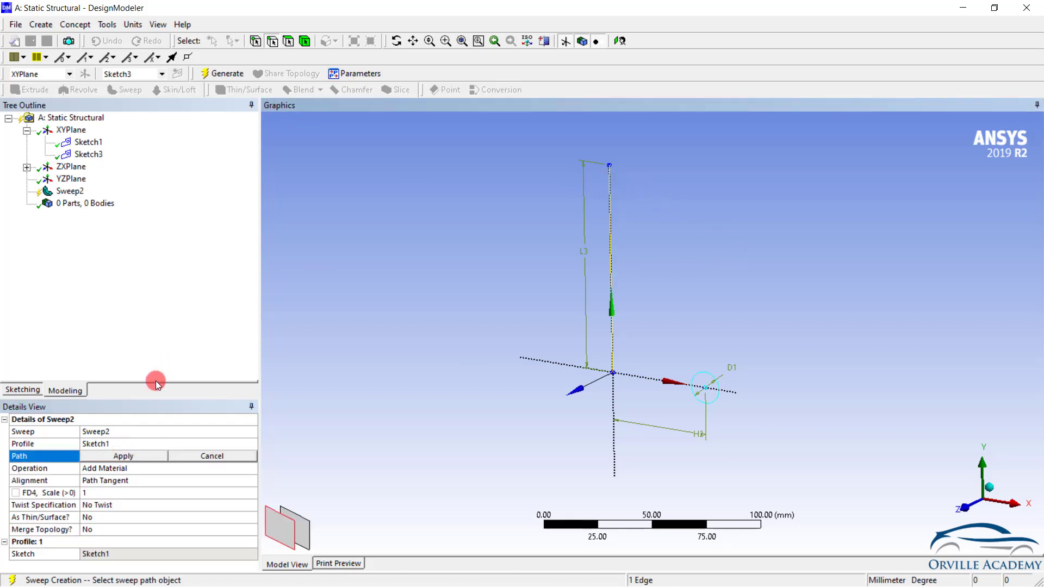
left_click(140, 455)
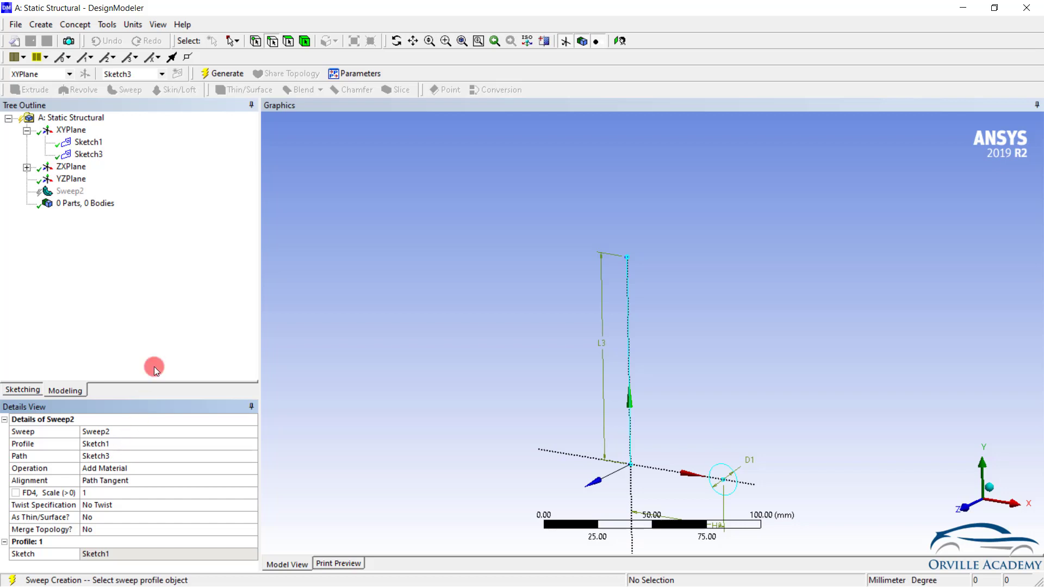
left_click(222, 73)
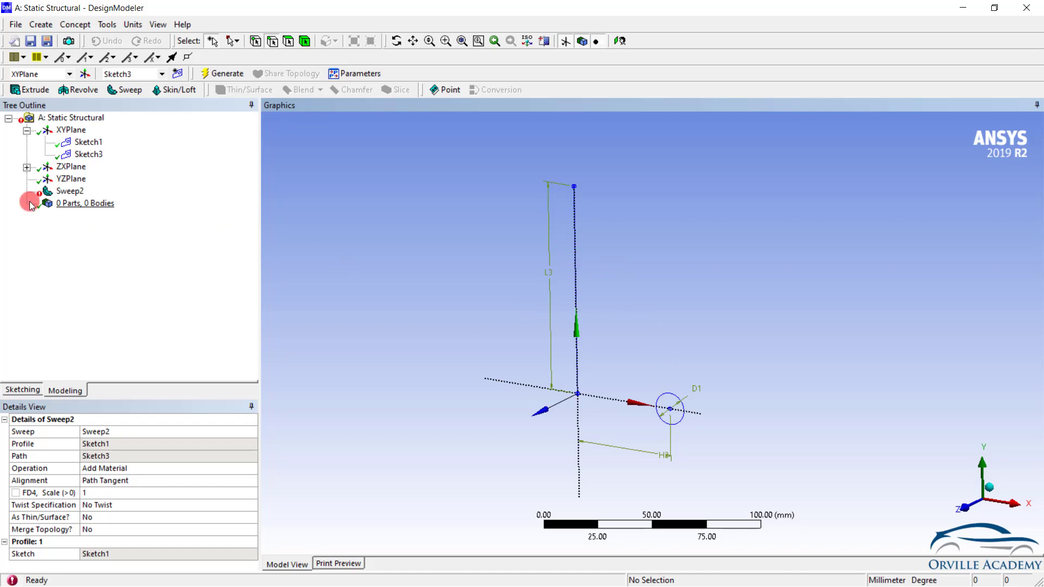
Edit Sweep2's selections, set its Twist Specification to Pitch with a pitch of 20 mm, and generate the coil.
right_click(70, 191)
left_click(109, 200)
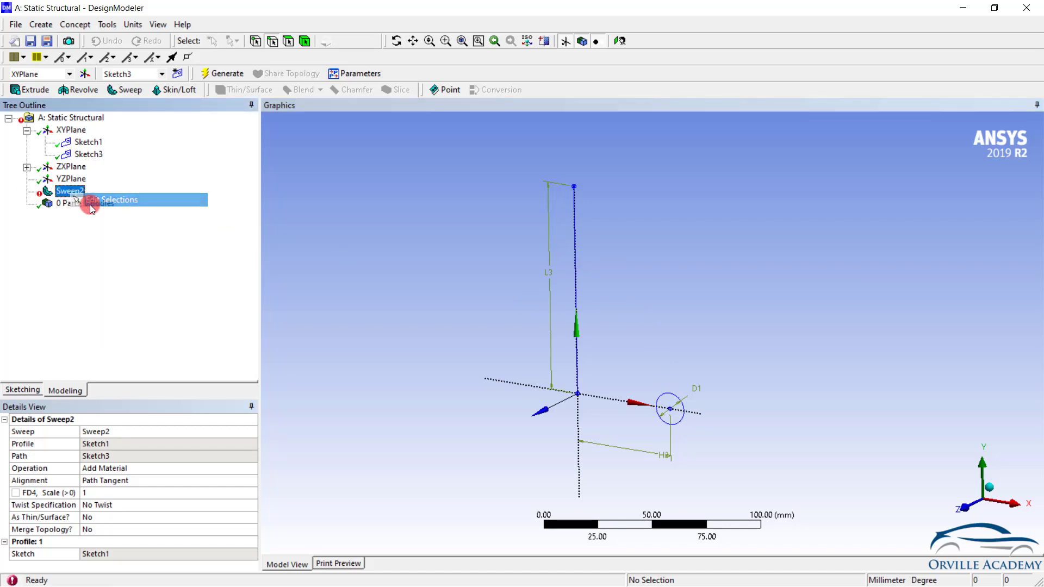
left_click(96, 505)
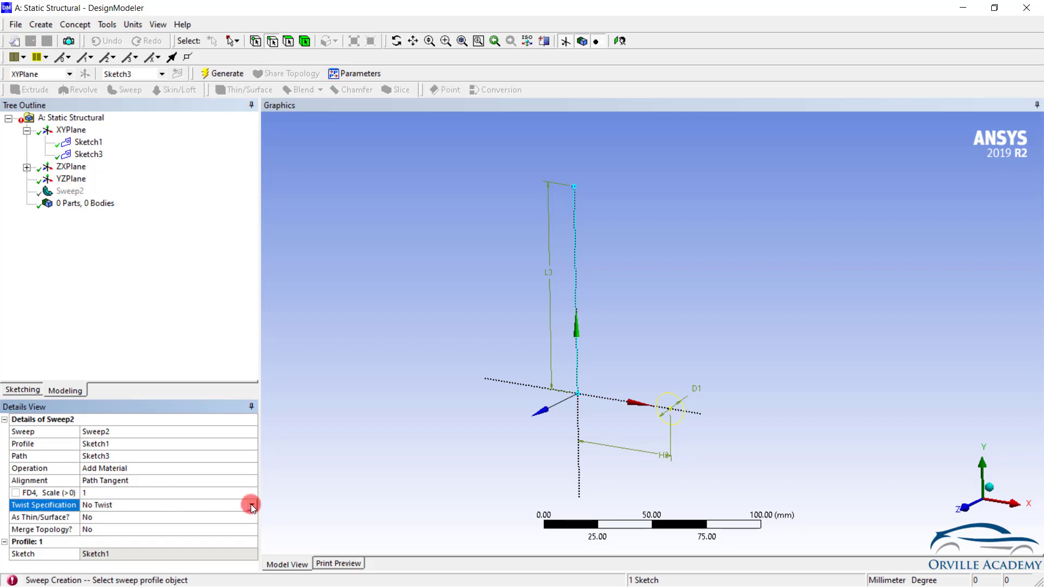
left_click(251, 505)
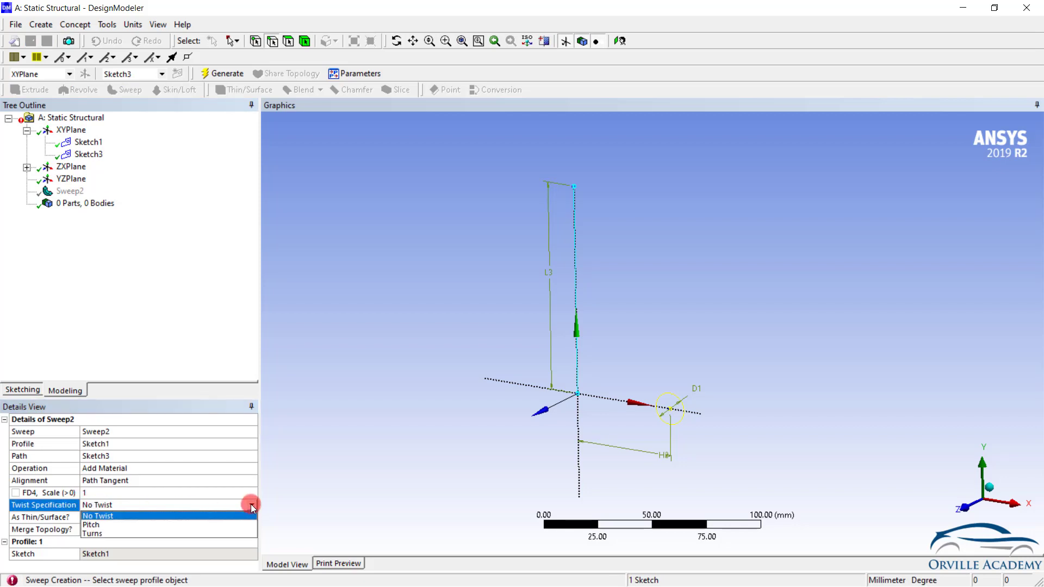
left_click(109, 524)
left_click(116, 513)
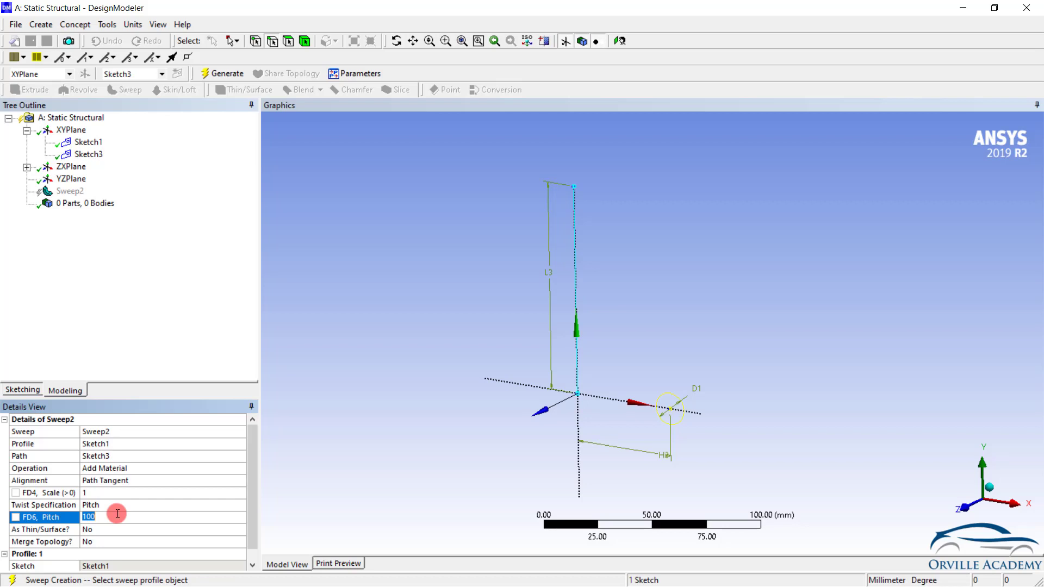
type("20")
key("Return")
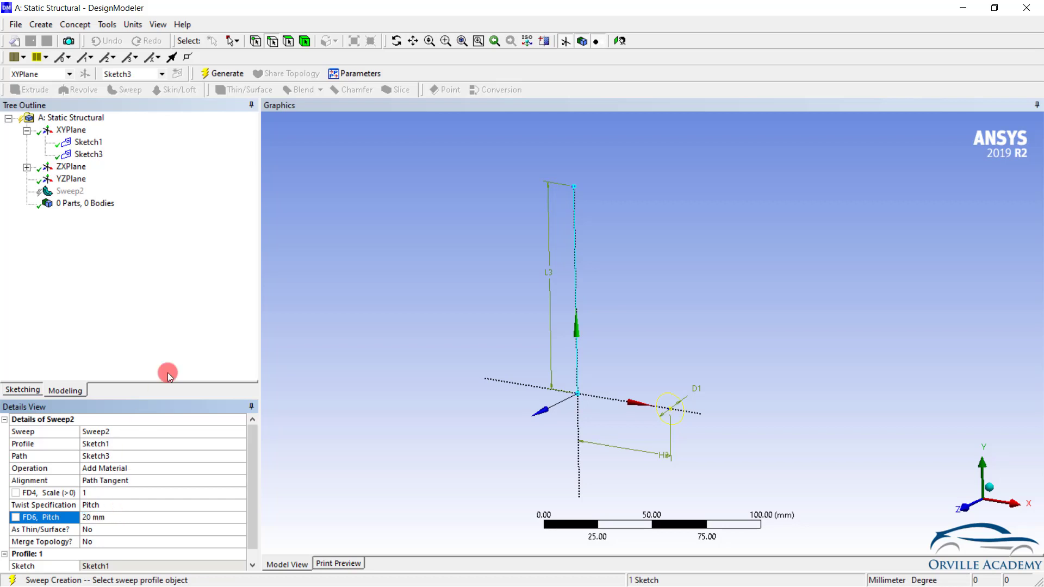
left_click(220, 74)
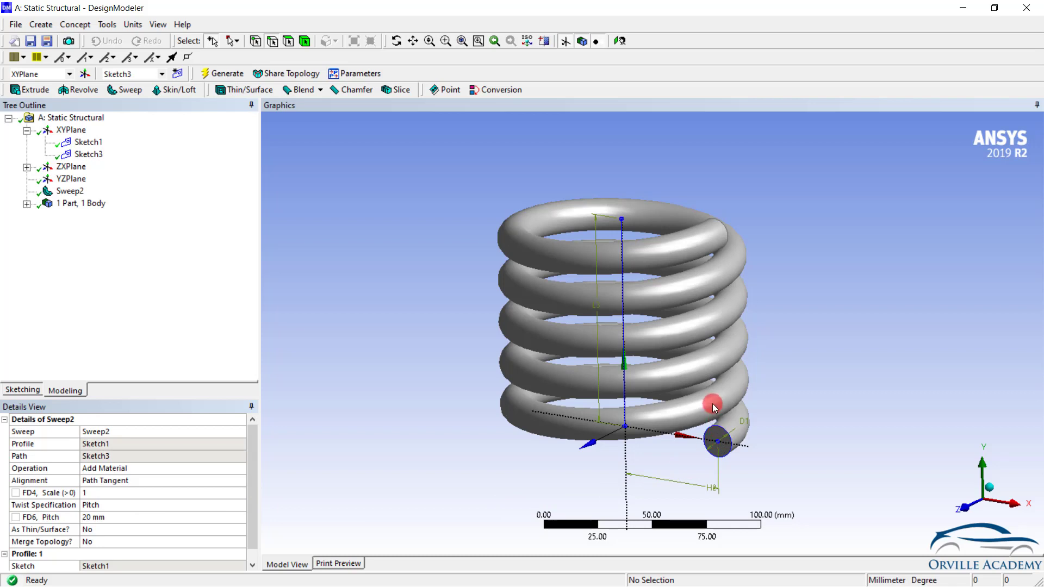
Change Sweep2's Twist Specification to Turns, set the number of turns to 3, and regenerate the coil.
left_click(215, 503)
left_click(238, 504)
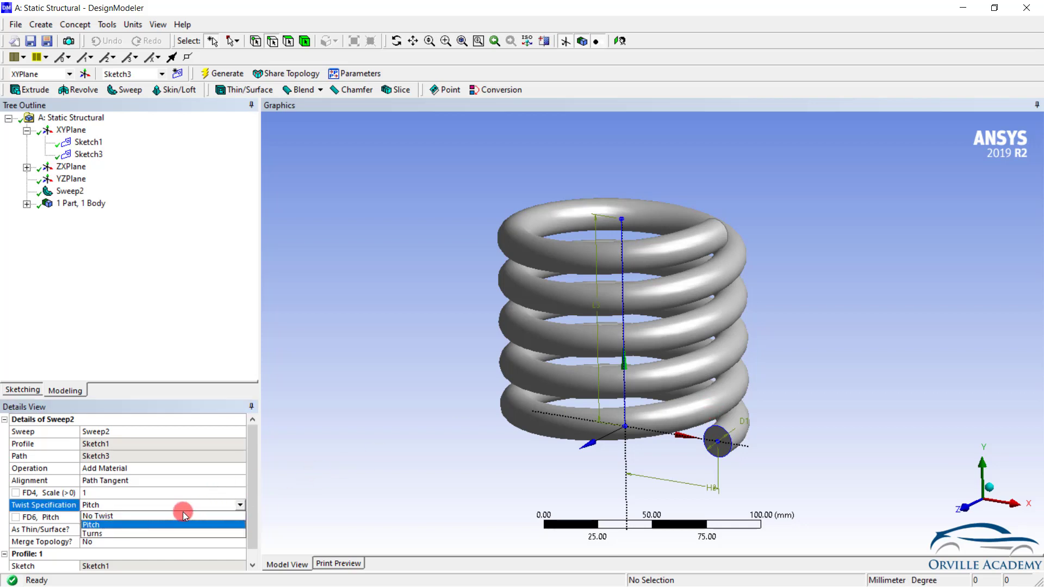
left_click(125, 533)
left_click(133, 520)
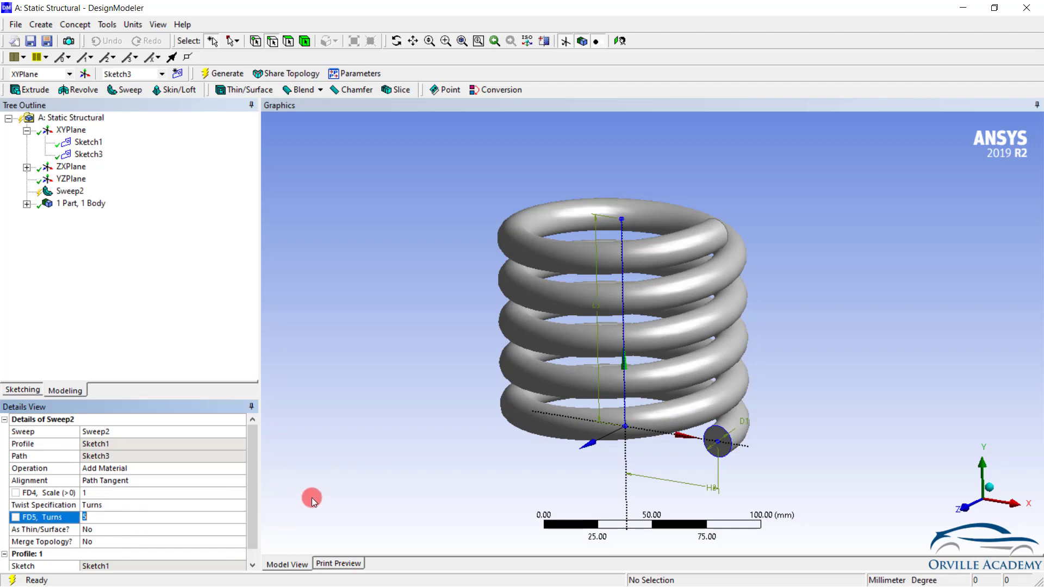
type("3")
key("F5")
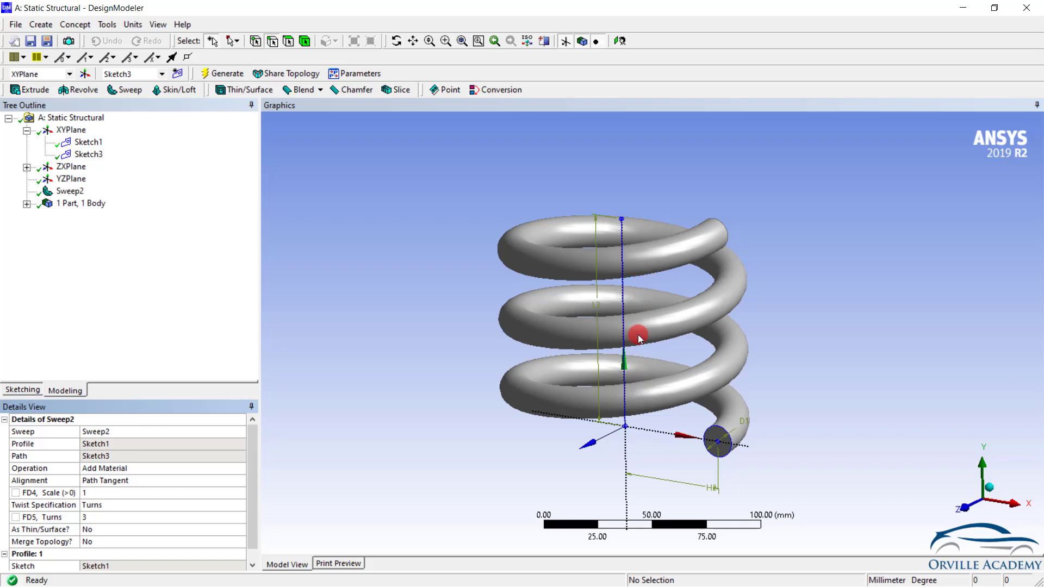
Try regenerating Sweep2 with the number of turns set to 20.
left_click(83, 518)
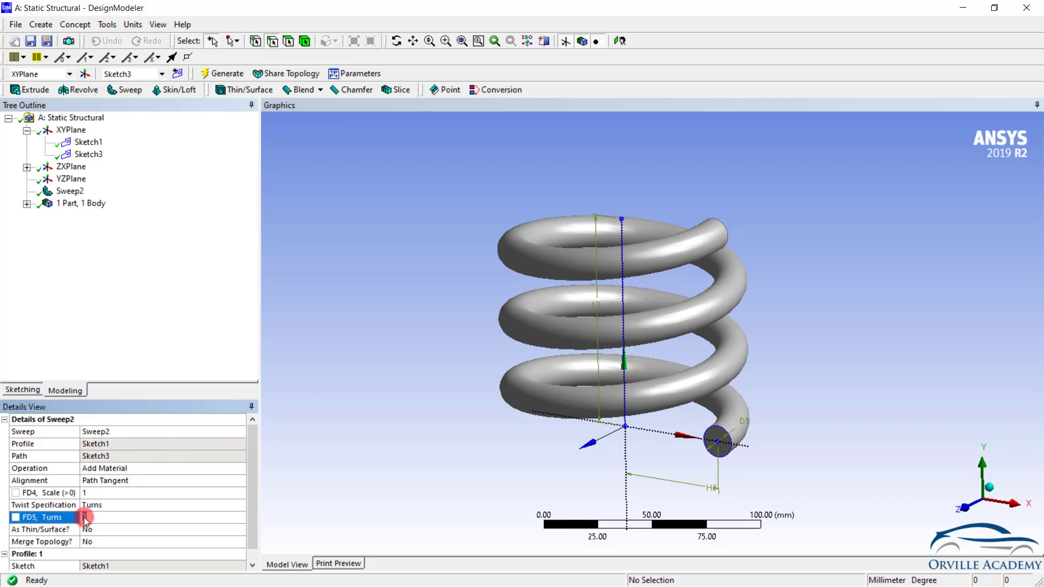
type("20")
key("Return")
key("F5")
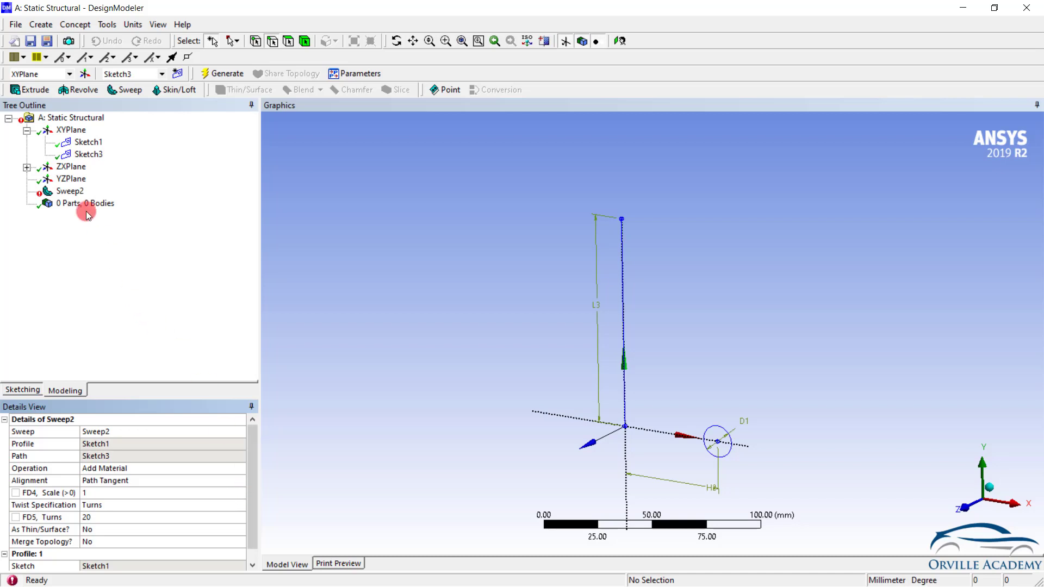
Show the error details for Sweep2, read them, and close the message.
right_click(68, 192)
left_click(110, 265)
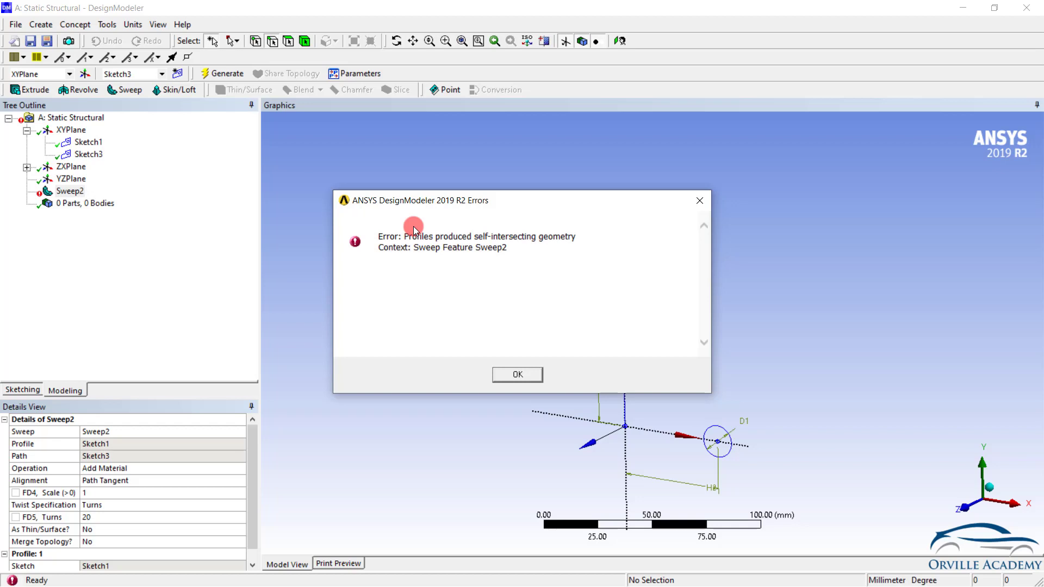
left_click(497, 373)
Set Sweep2's number of turns to 6, regenerate the coil, and inspect it from an angle.
left_click(72, 518)
left_click(105, 517)
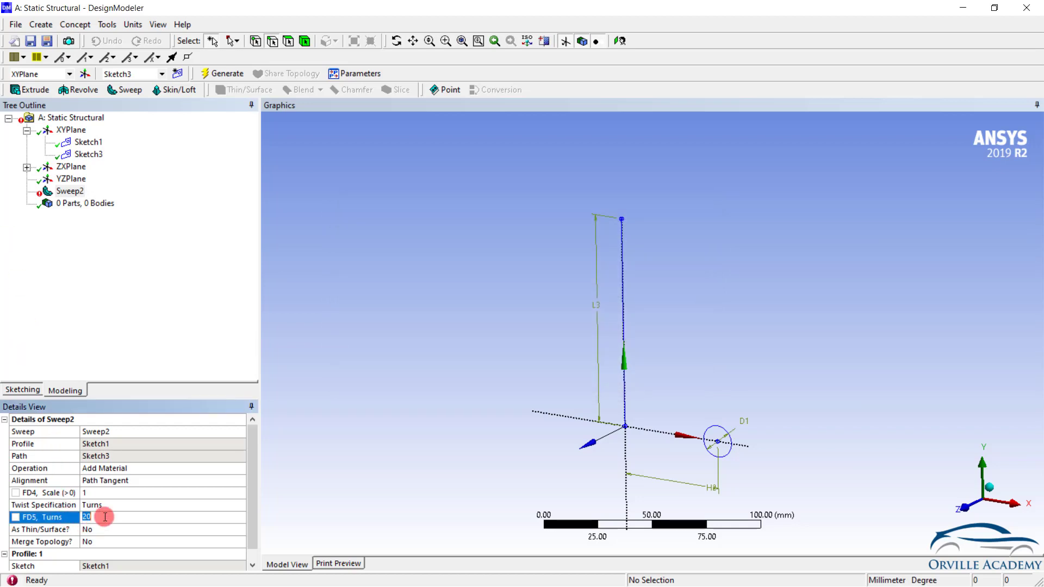
type("6")
key("Return")
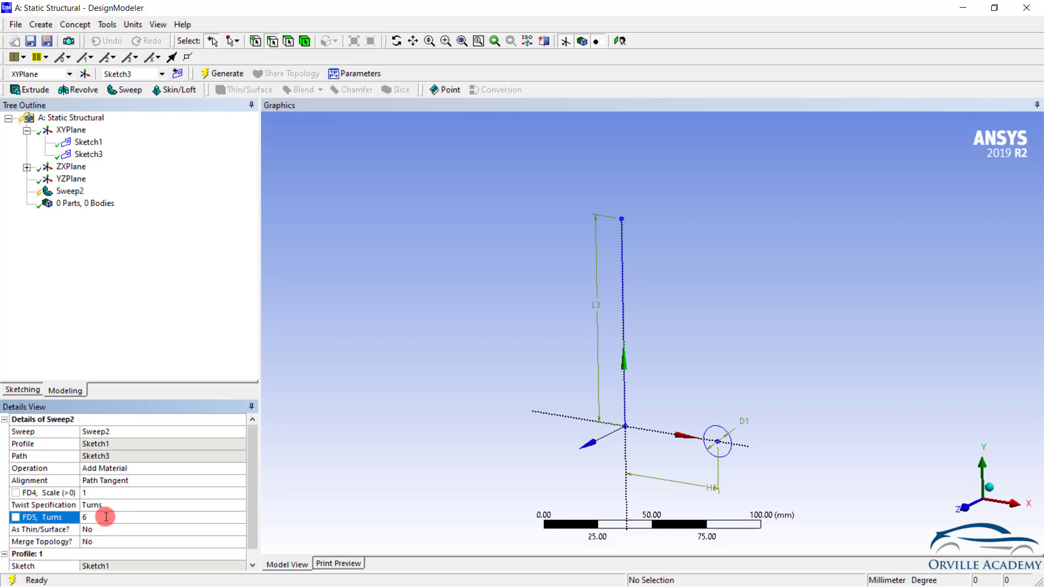
key("F5")
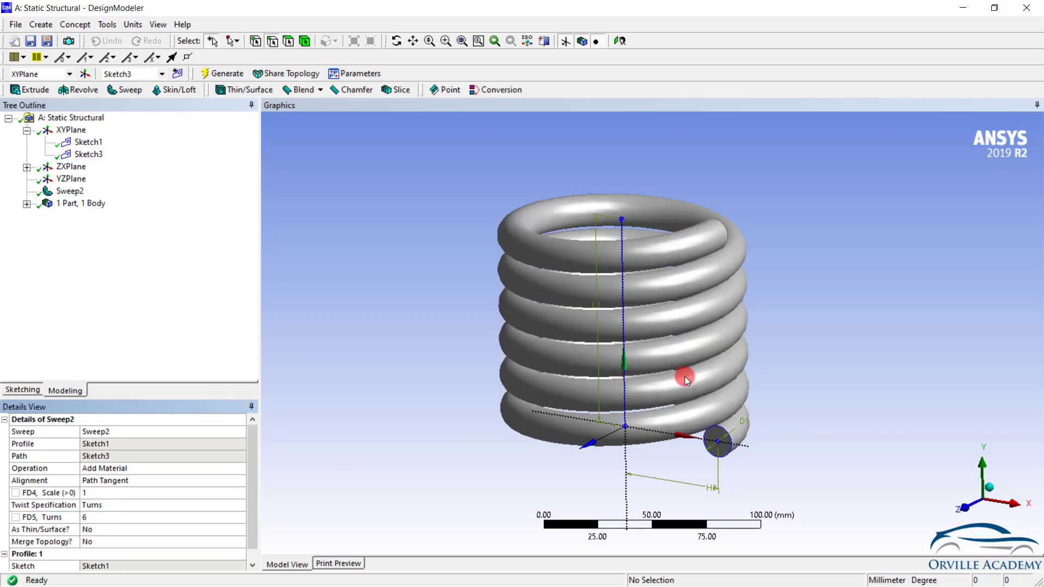
middle_click_drag(732, 430, 647, 449)
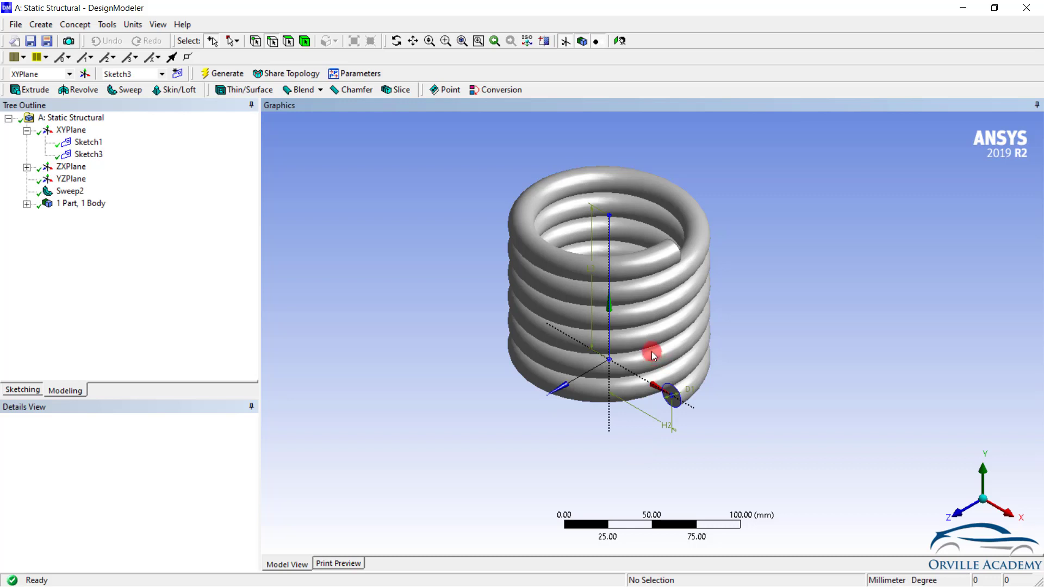
Look straight at the ZXPlane, create a new sketch there, and draw a rectangle across the X axis just outside the coil.
left_click(76, 172)
right_click(76, 172)
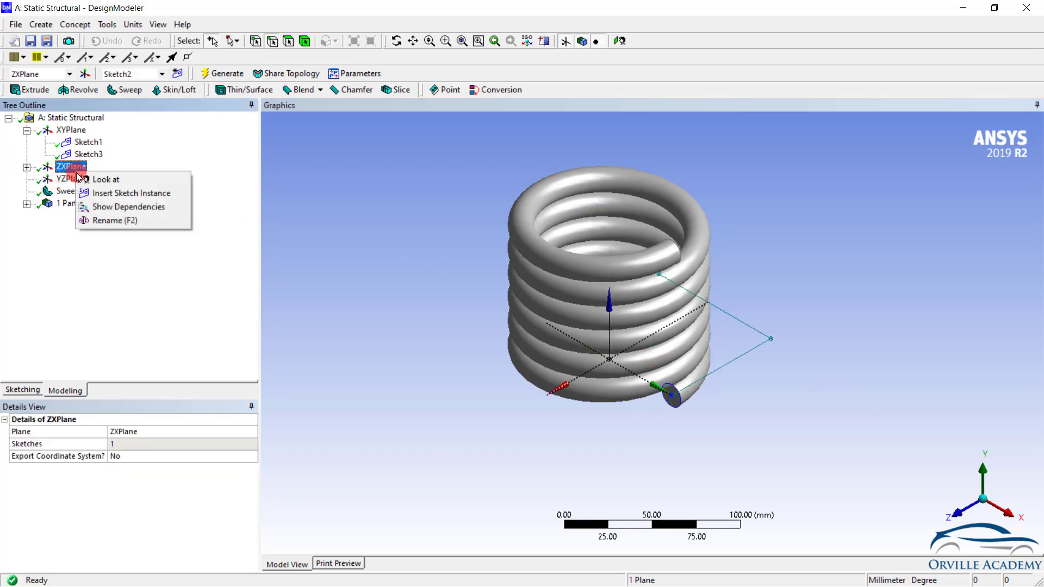
left_click(98, 179)
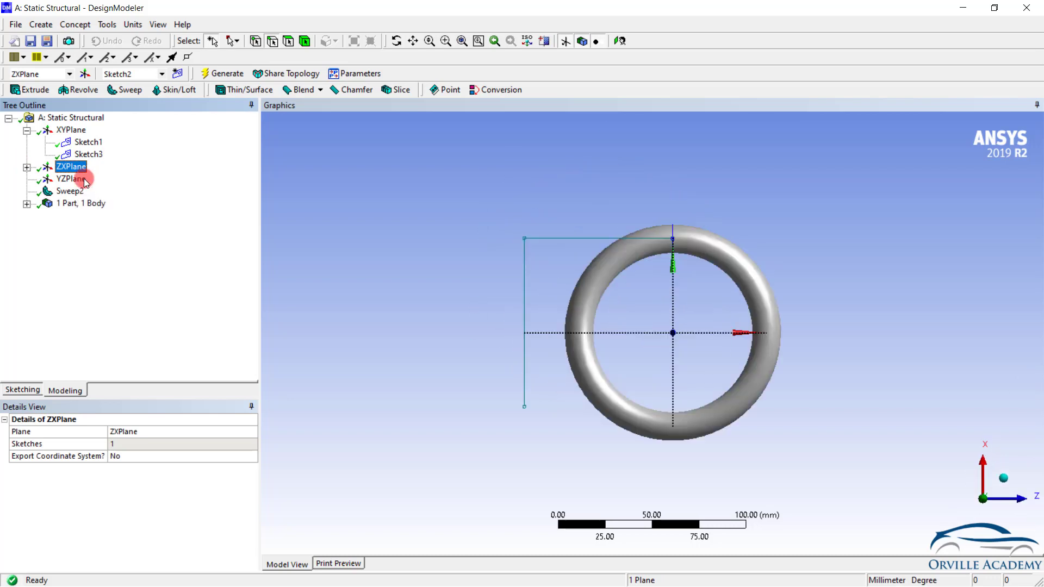
left_click(20, 389)
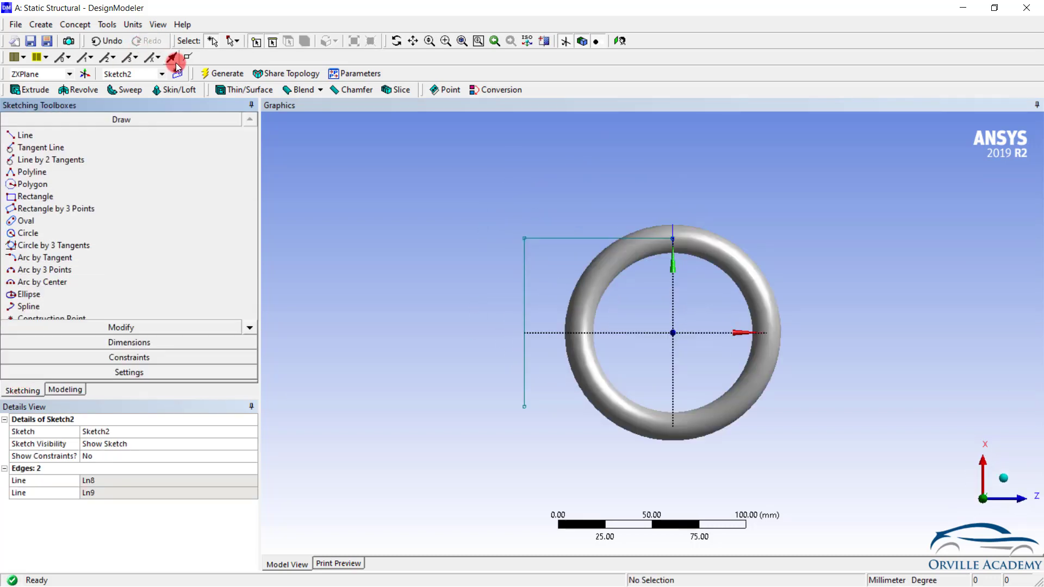
left_click(178, 73)
left_click(30, 196)
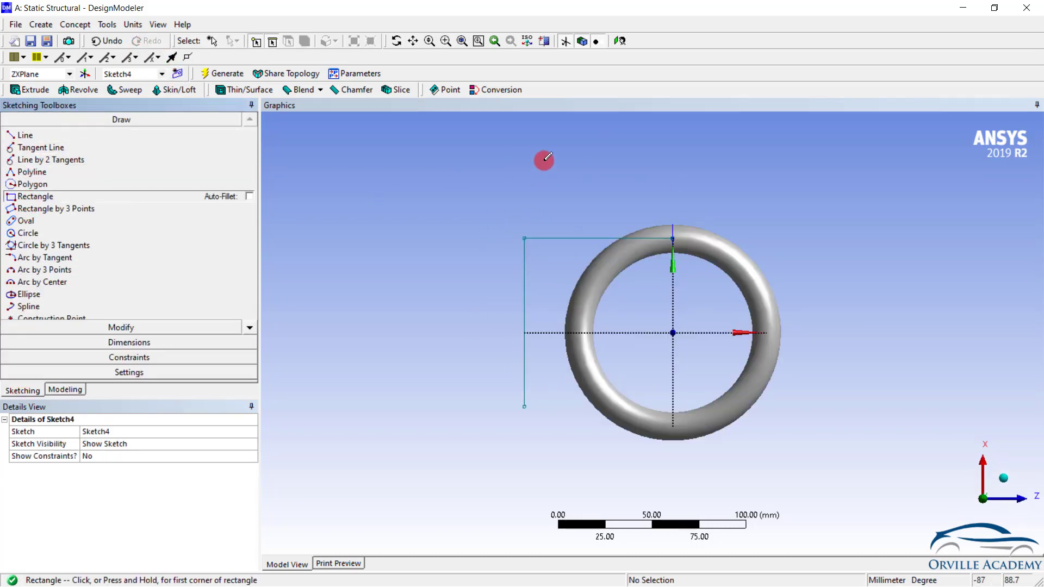
left_click(615, 133)
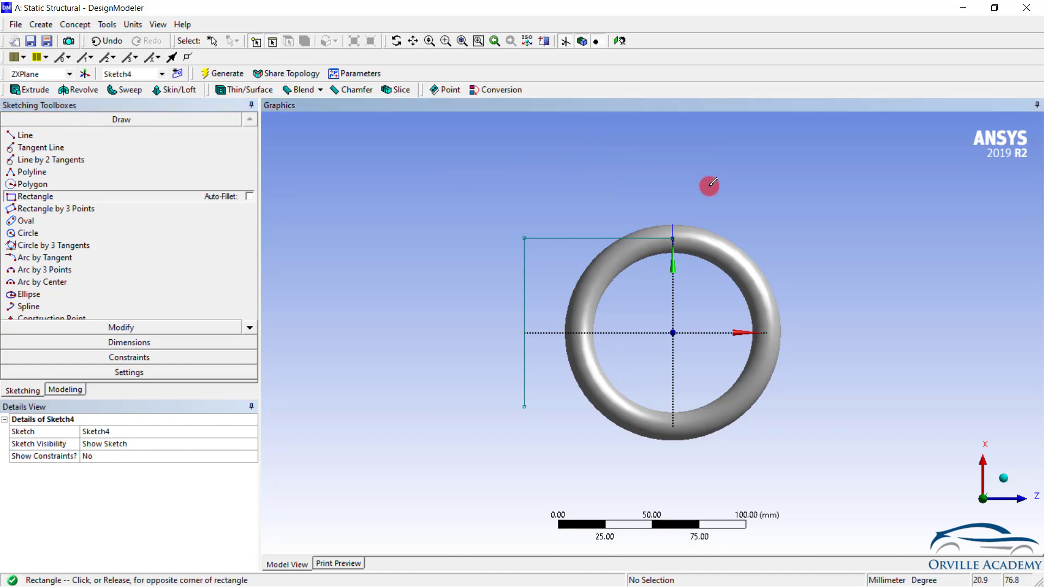
left_click(703, 179)
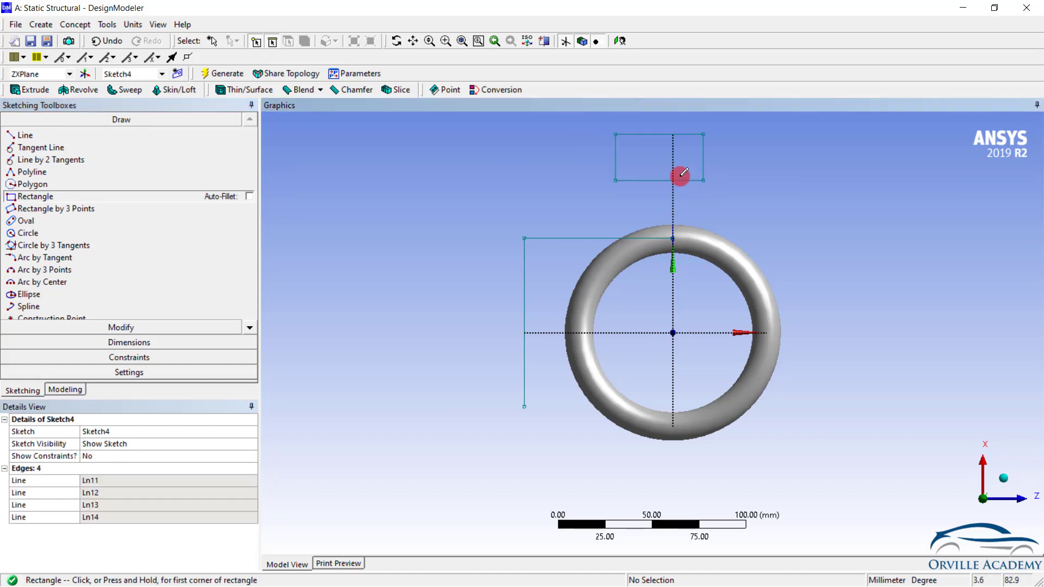
left_click(62, 389)
middle_click_drag(531, 479, 522, 272)
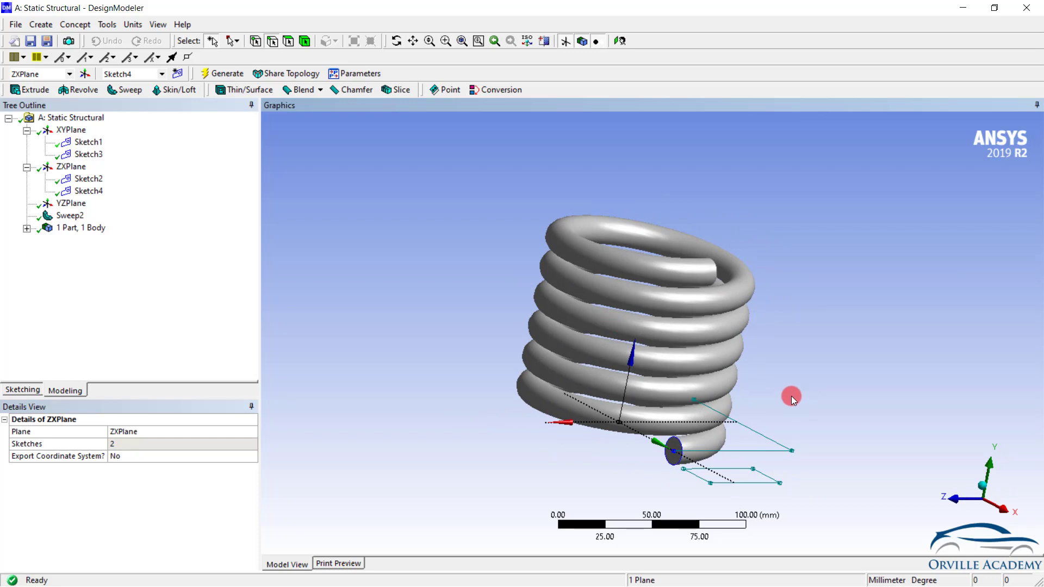
right_click(71, 131)
left_click(103, 141)
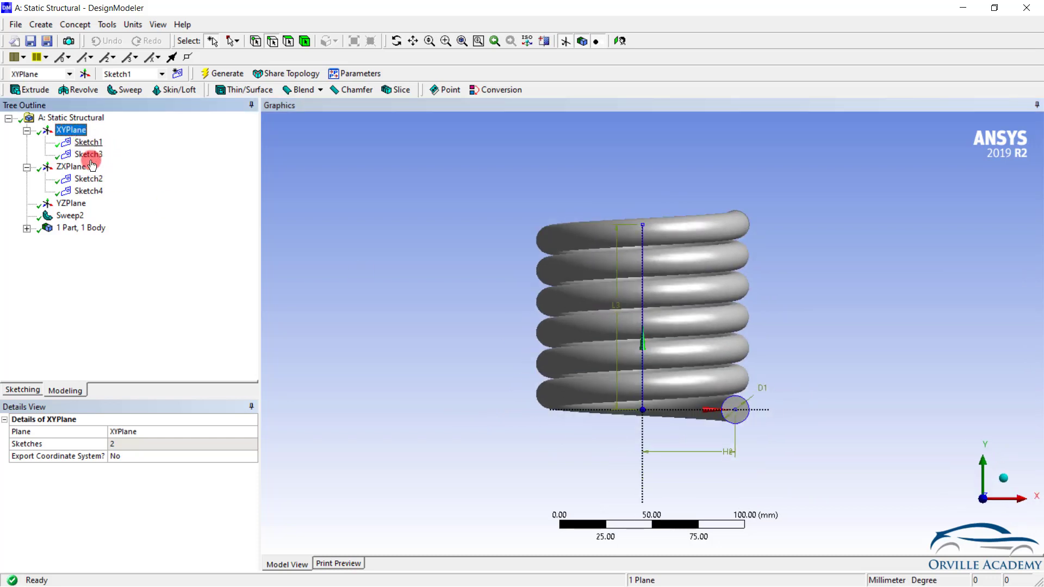
left_click(15, 391)
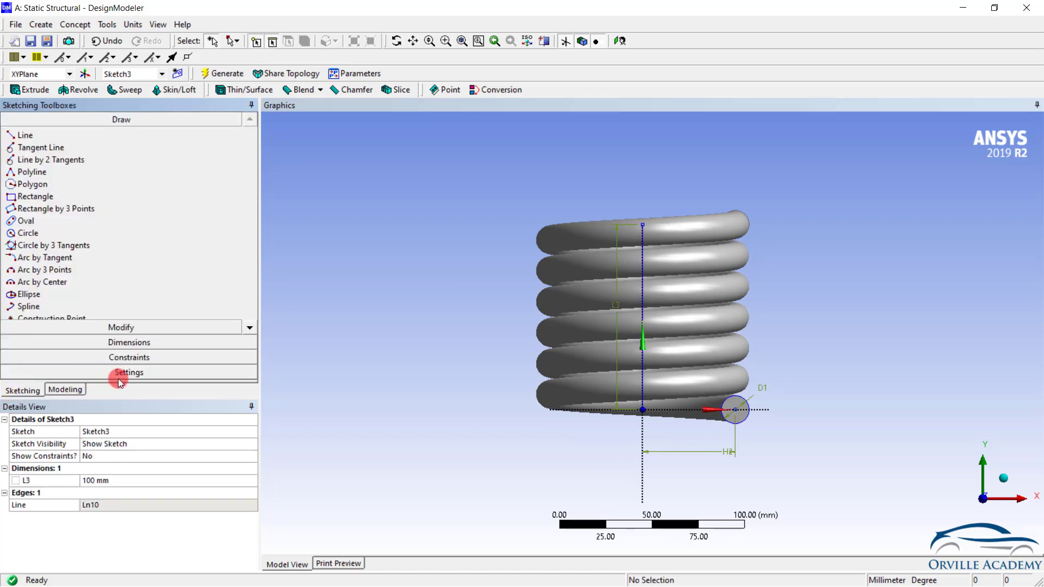
middle_click_drag(632, 400, 615, 423)
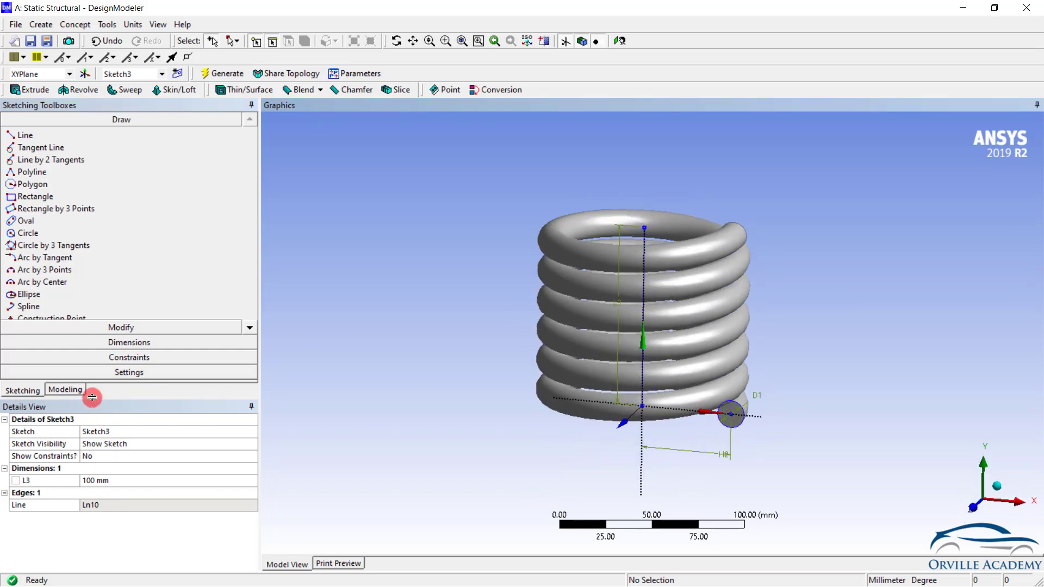
left_click(66, 389)
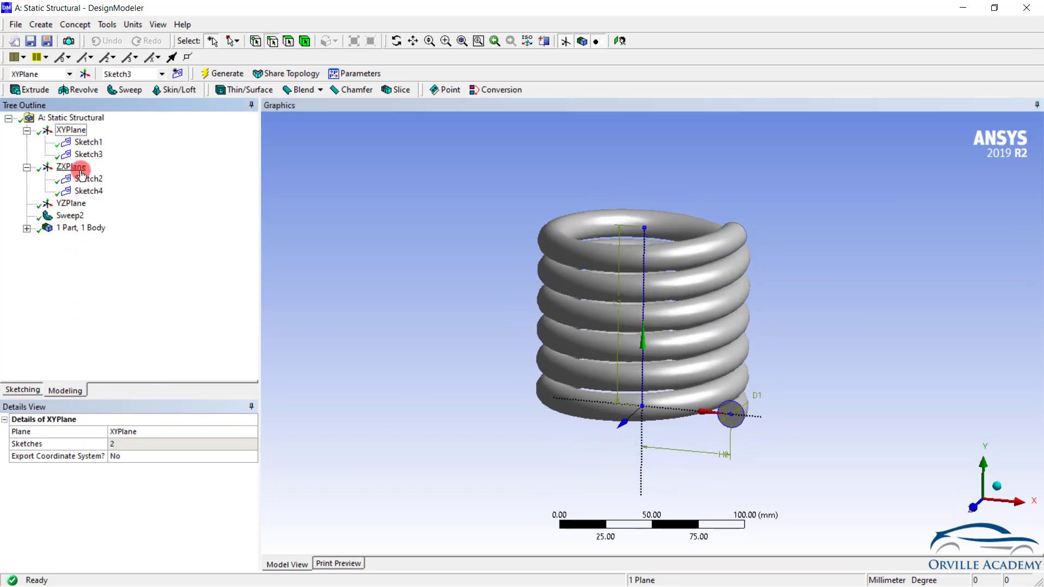
Set Sketch1, Sketch3, Sketch2 and Sketch4 together to Always Show Sketch.
left_click(87, 142)
left_click(87, 154, "ctrl")
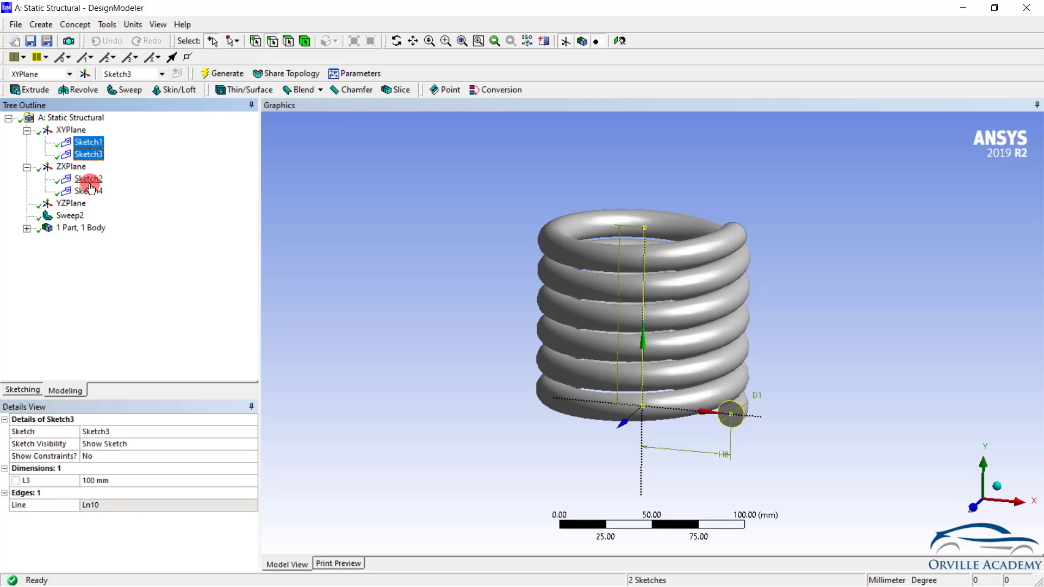
left_click(87, 178, "ctrl")
left_click(88, 191, "ctrl")
right_click(92, 193)
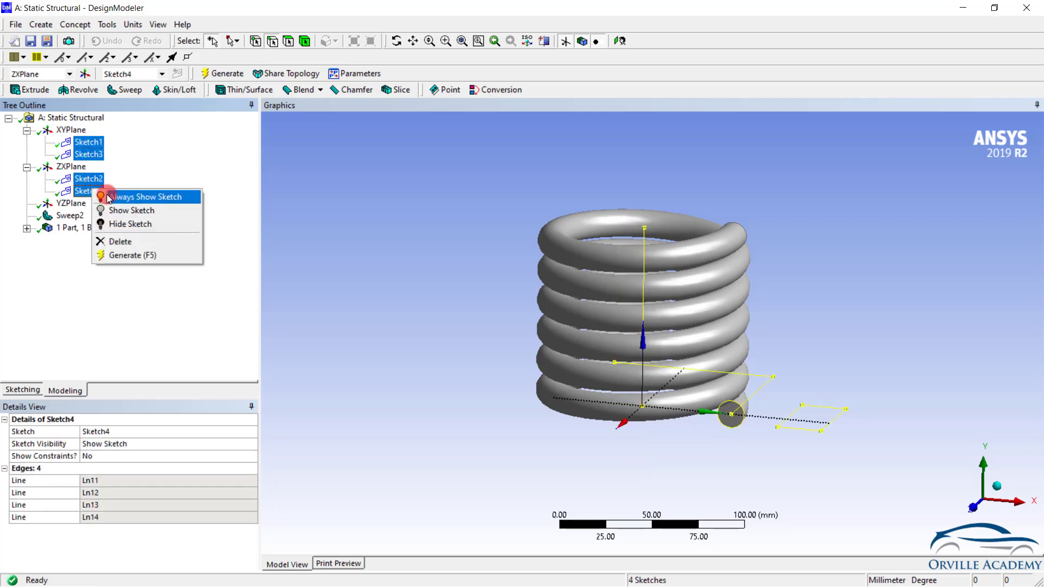
left_click(109, 198)
View the model along the Z axis and try to start a three-point arc from the middle of the rectangle on the X axis.
left_click(25, 392)
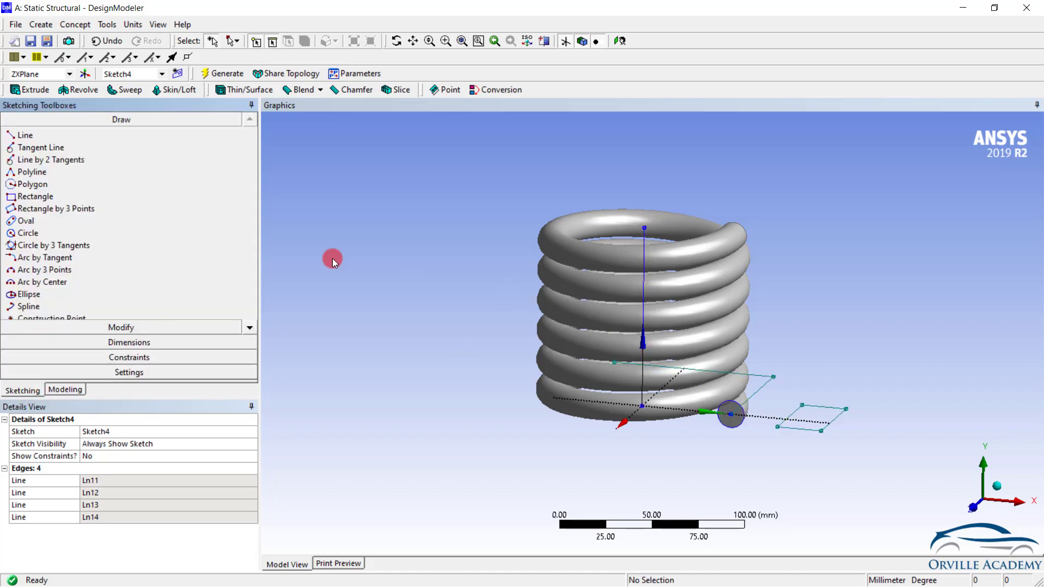
left_click(974, 508)
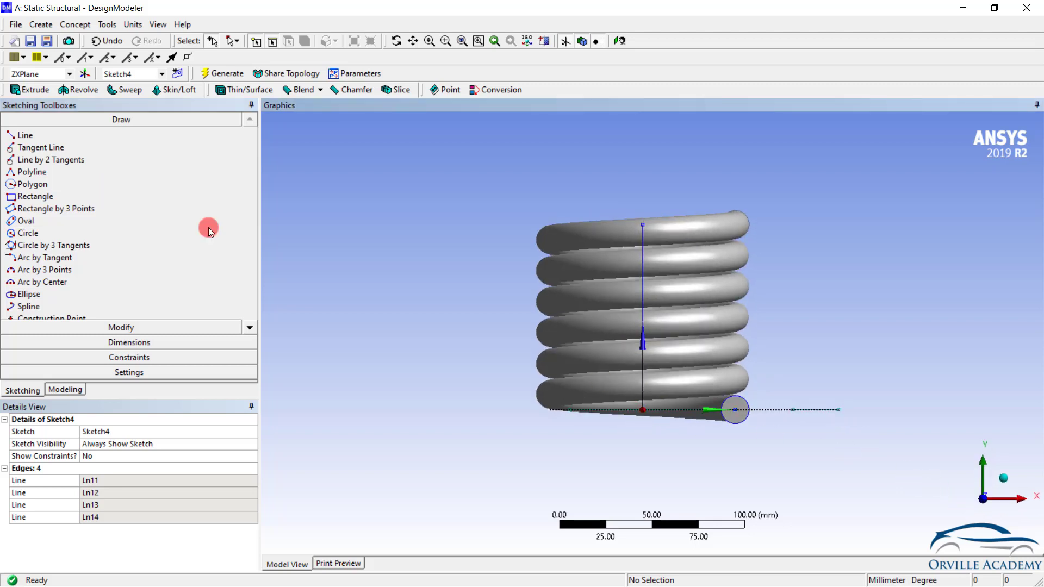
left_click(49, 282)
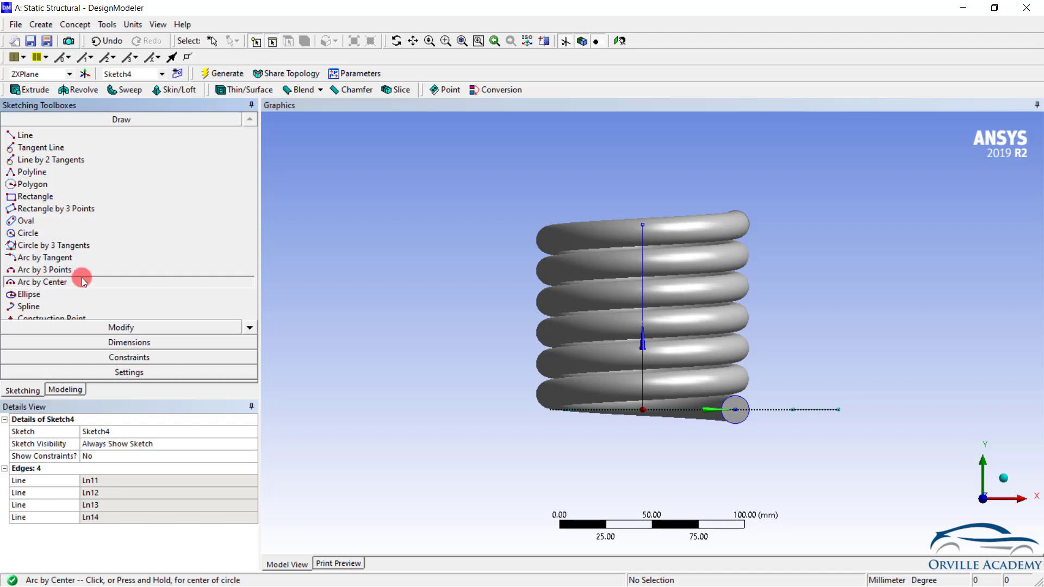
left_click(39, 271)
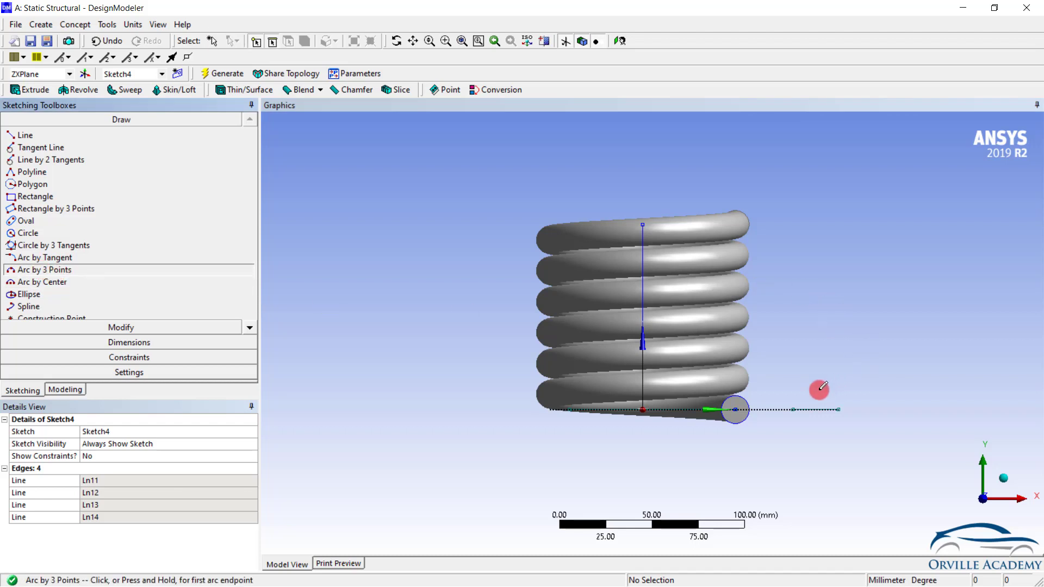
left_click(815, 409)
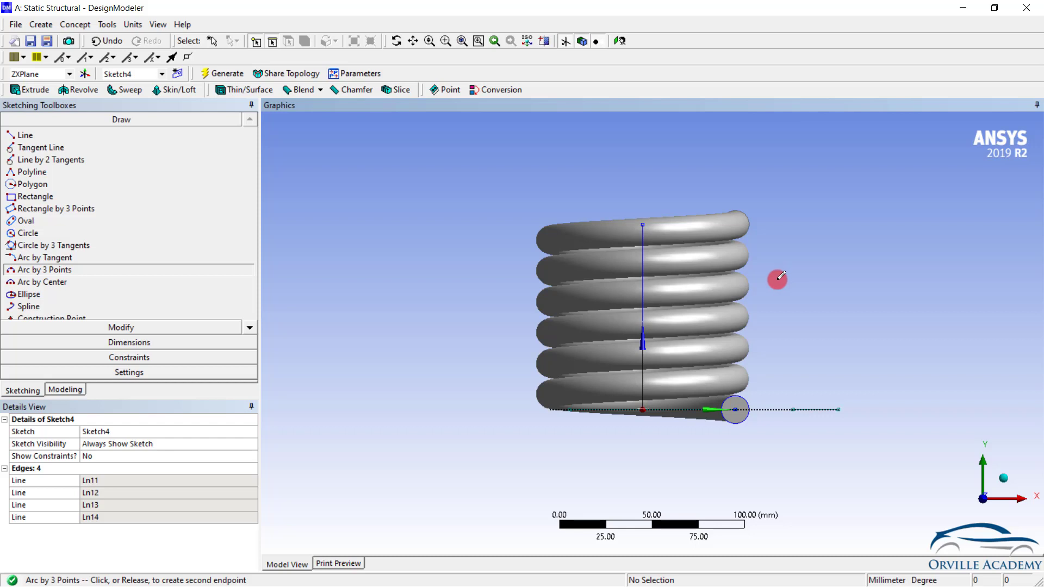
Create a new sketch on the XYPlane and draw a three-point arc from the rectangle's middle up and over the coil.
left_click(70, 76)
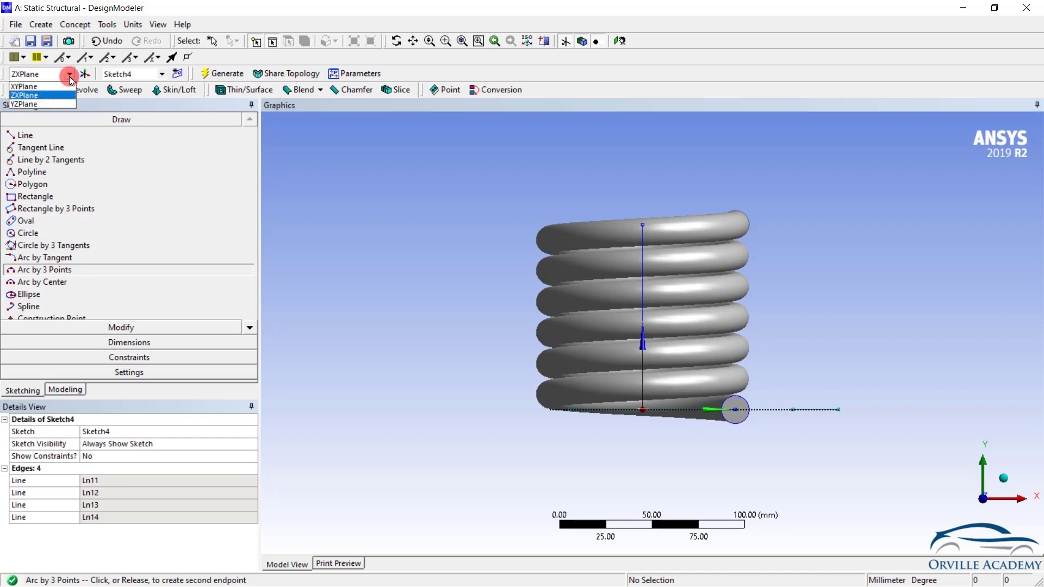
left_click(36, 87)
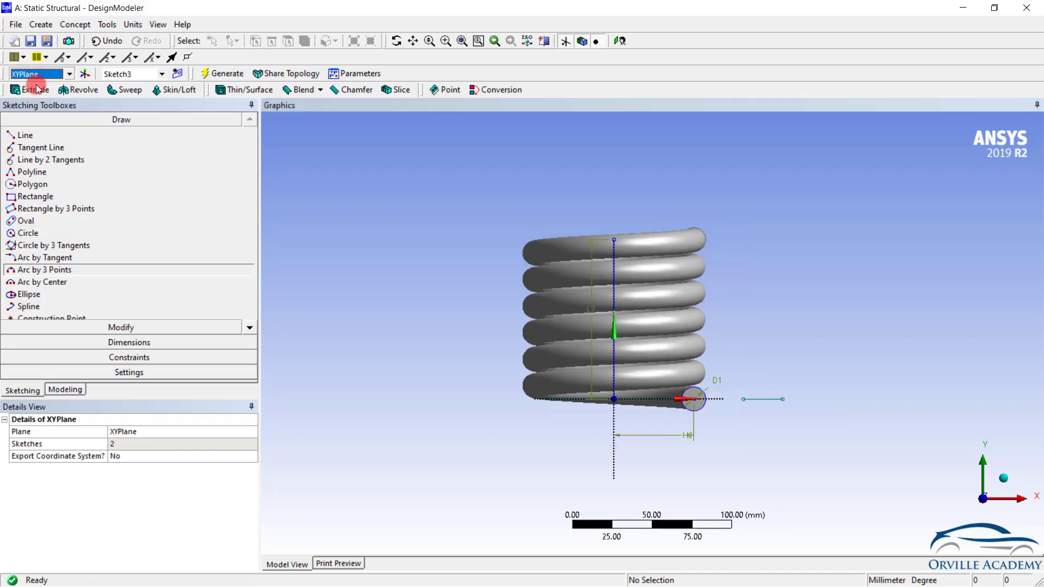
left_click(178, 73)
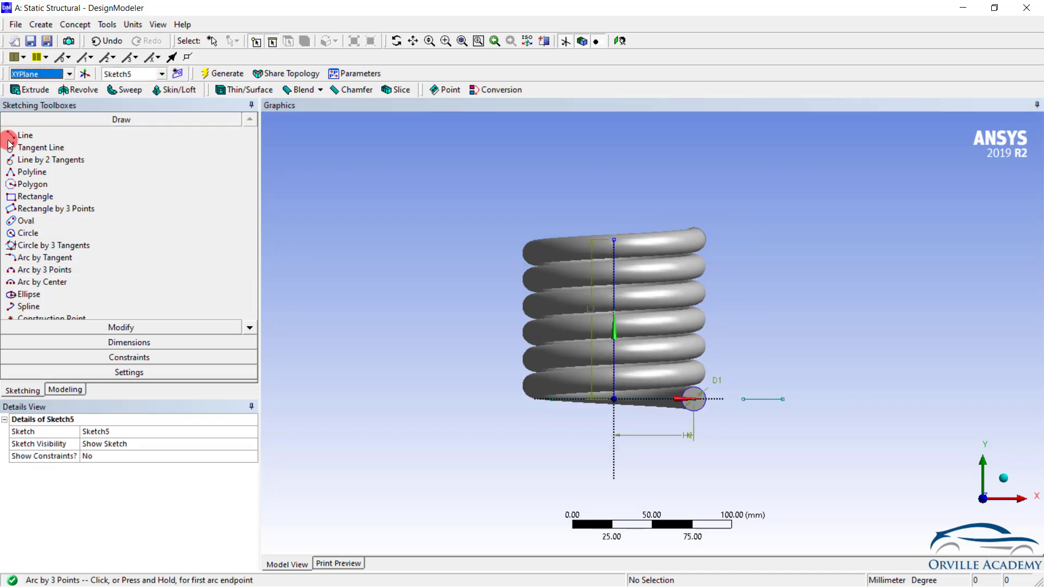
left_click(56, 270)
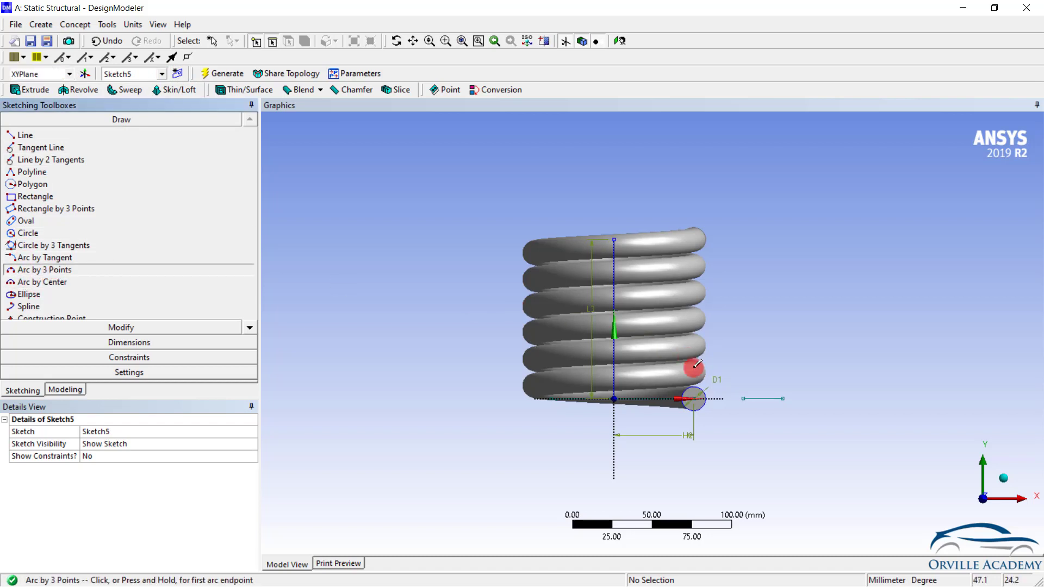
left_click(768, 398)
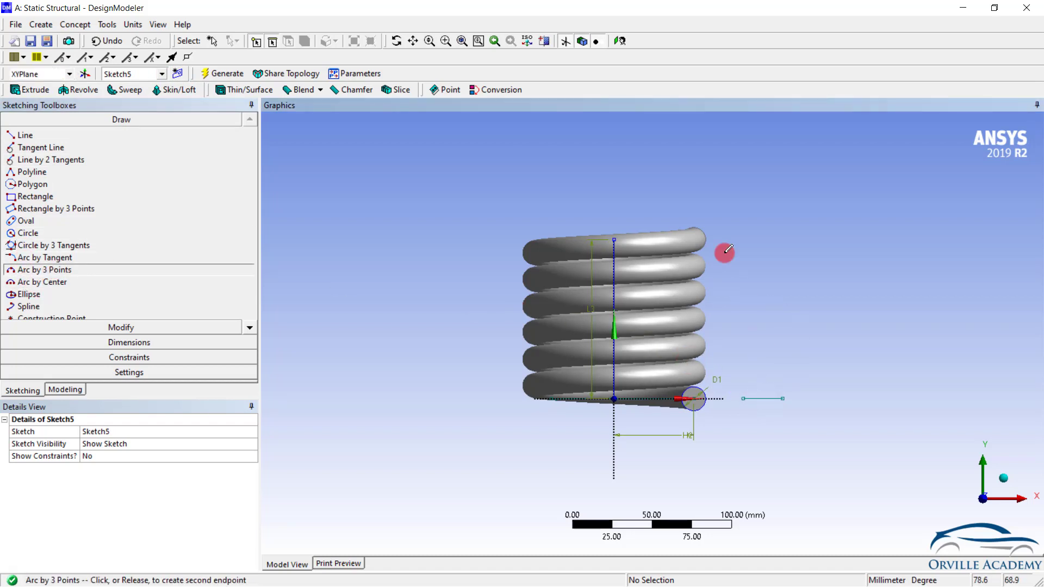
left_click(545, 151)
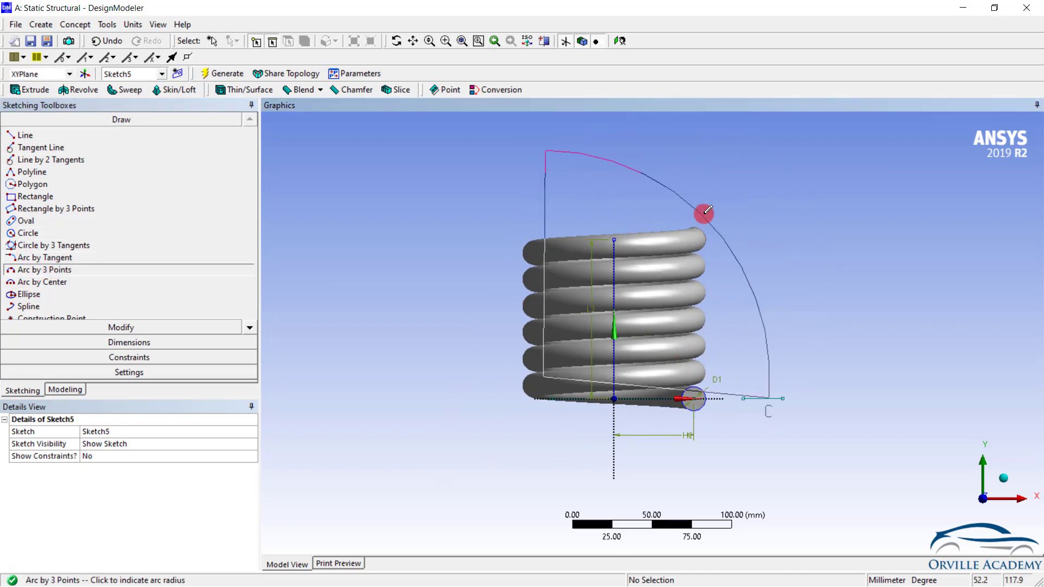
left_click(726, 238)
Sweep the rectangle in Sketch4 along the arc in Sketch5 with Path Tangent alignment and generate the body.
left_click(61, 390)
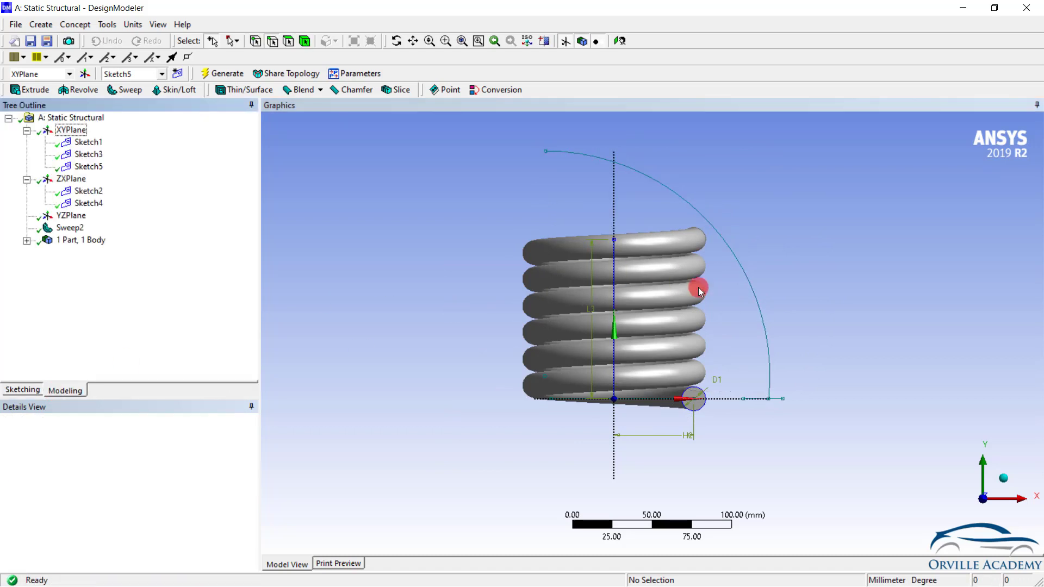
middle_click_drag(692, 284, 768, 414)
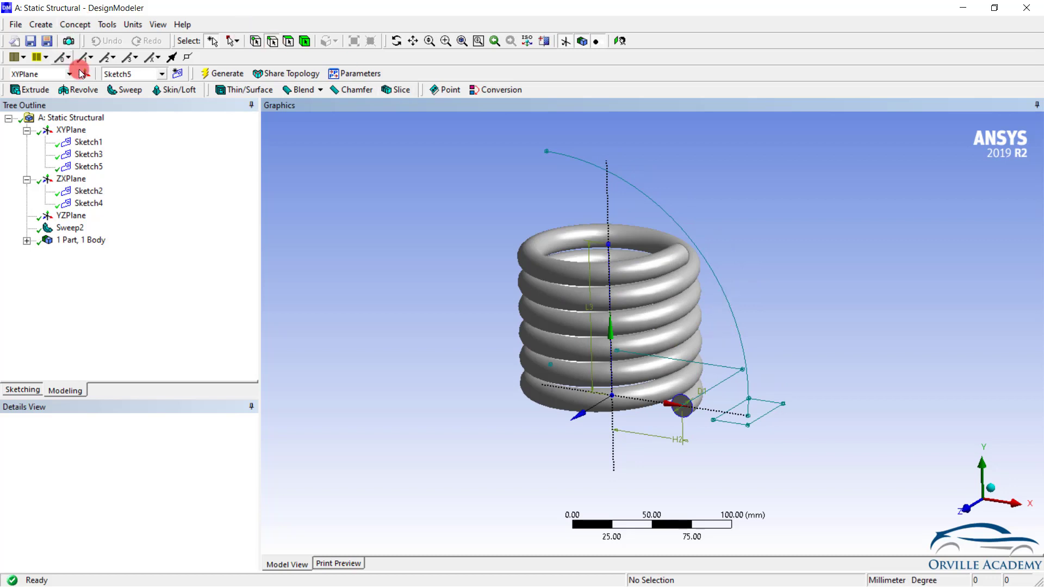
left_click(122, 89)
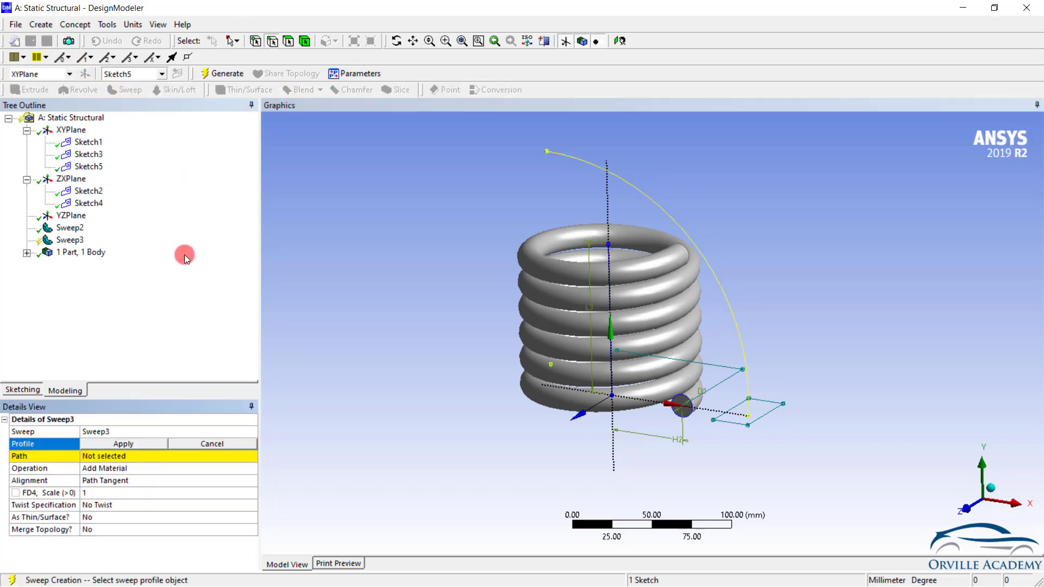
left_click(731, 429)
left_click(123, 444)
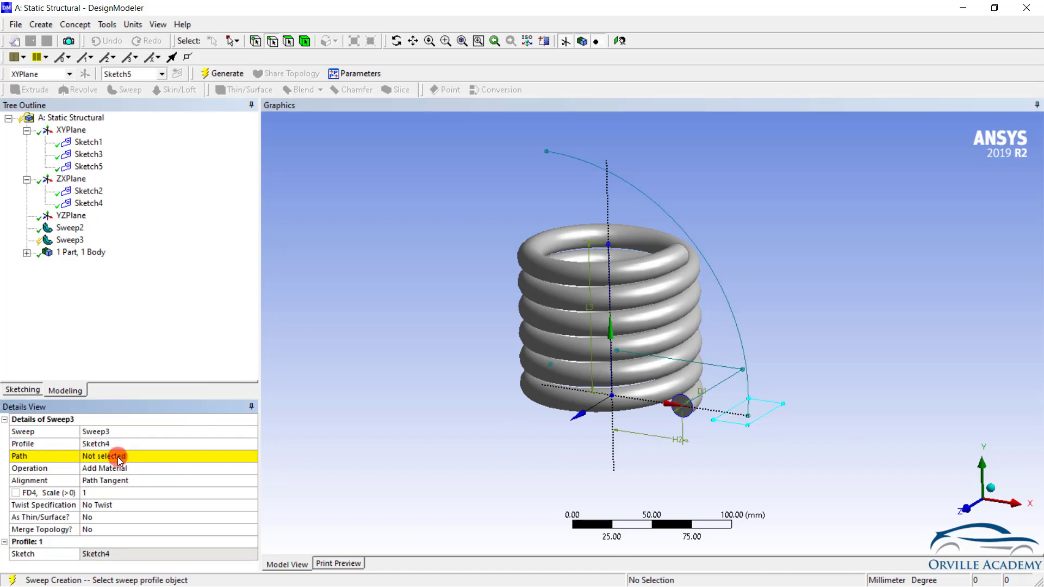
left_click(119, 457)
left_click(733, 306)
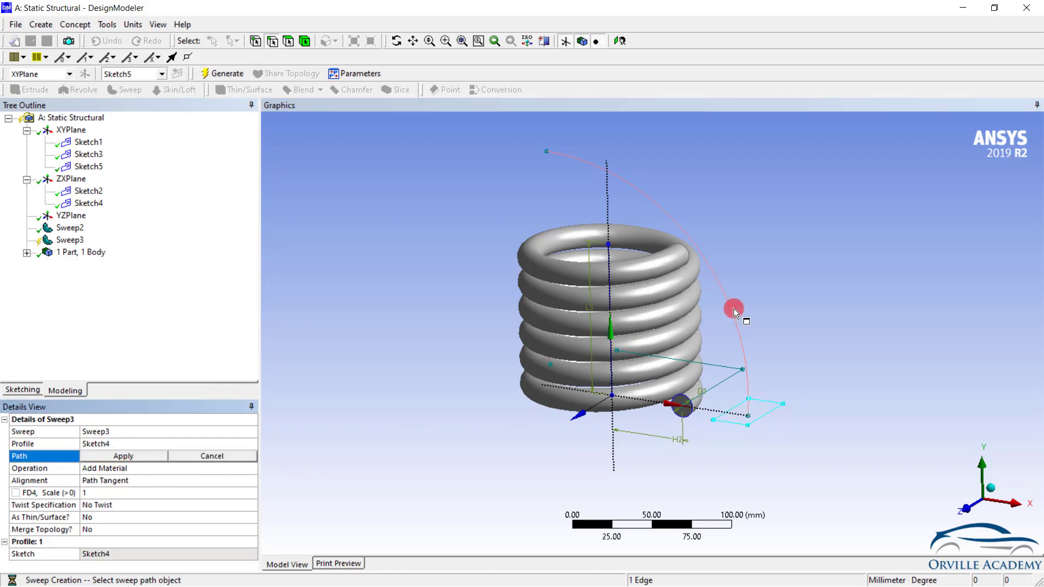
left_click(106, 456)
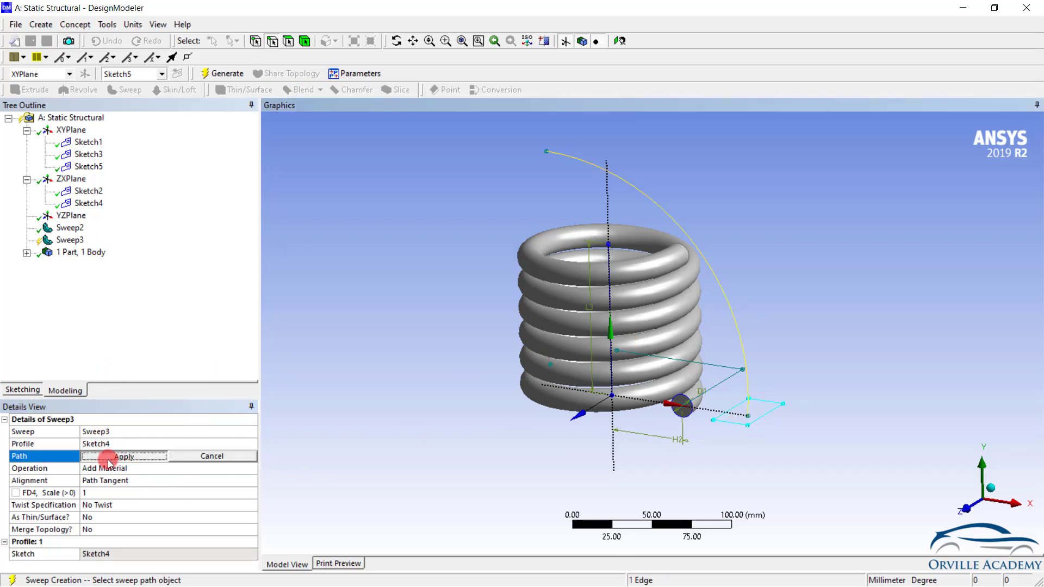
left_click(213, 78)
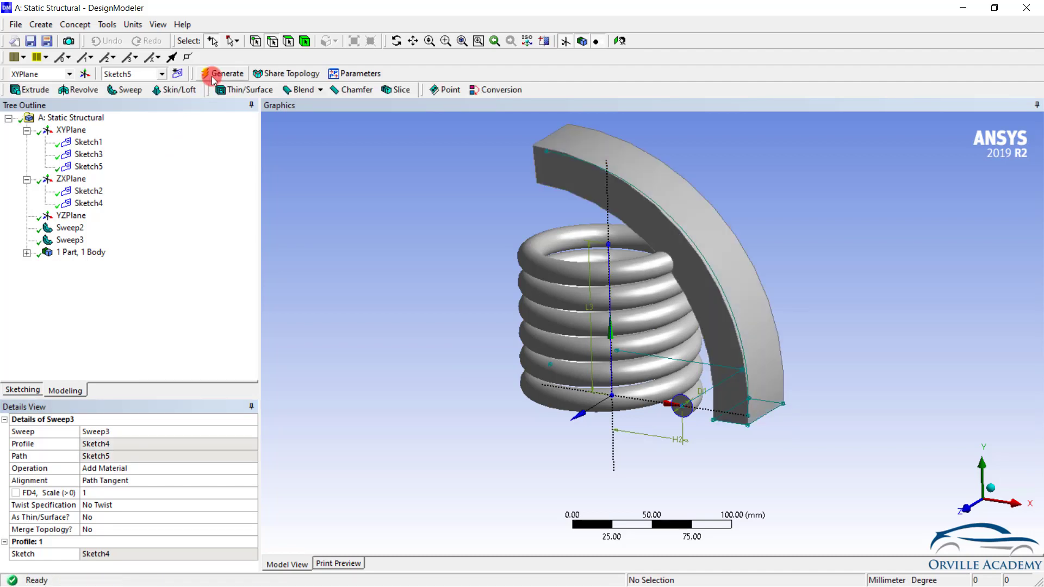
Examine the swept rectangular bar from several angles, comparing the orientation of its lower and upper end faces along the path.
scroll(768, 407, "up", 2)
middle_click_drag(767, 401, 700, 422, "ctrl")
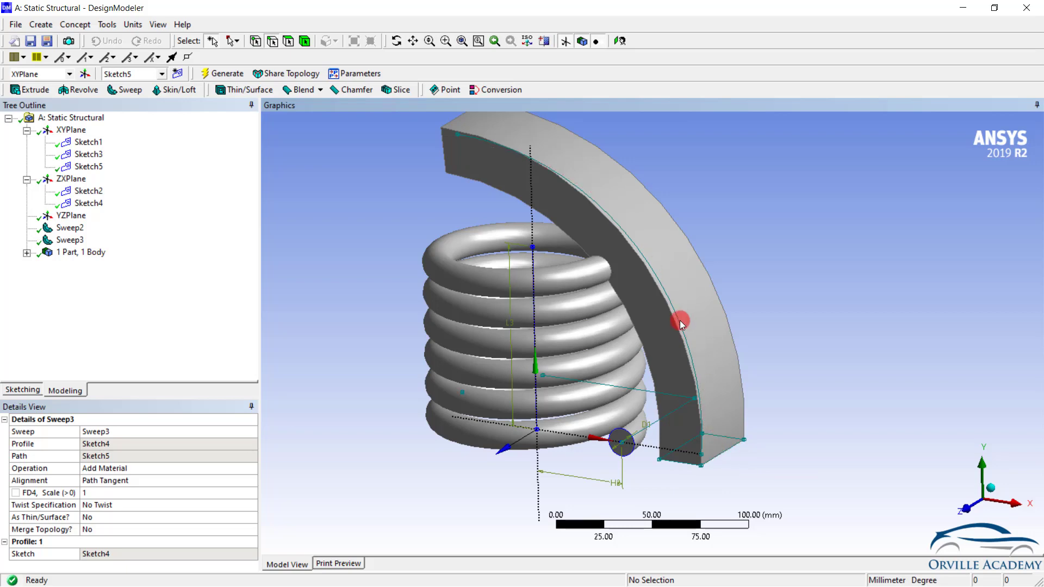
middle_click_drag(665, 417, 730, 433)
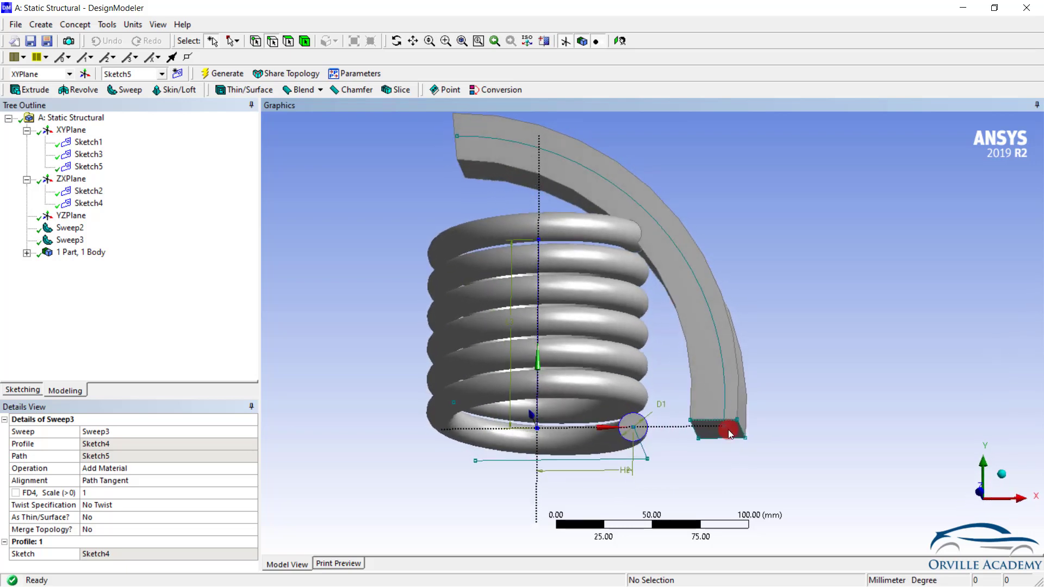
middle_click_drag(576, 251, 601, 301)
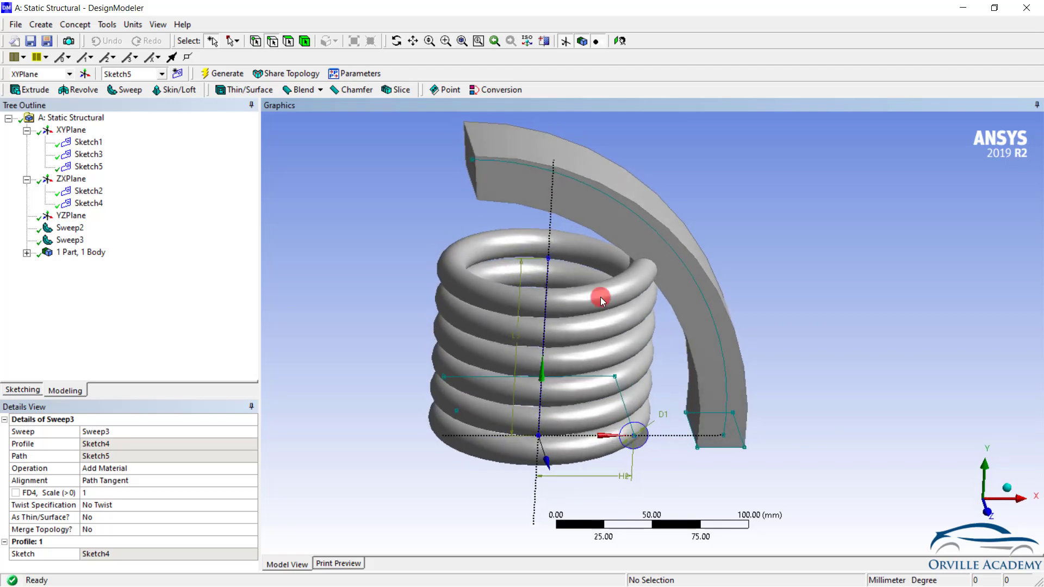
middle_click_drag(487, 165, 558, 256)
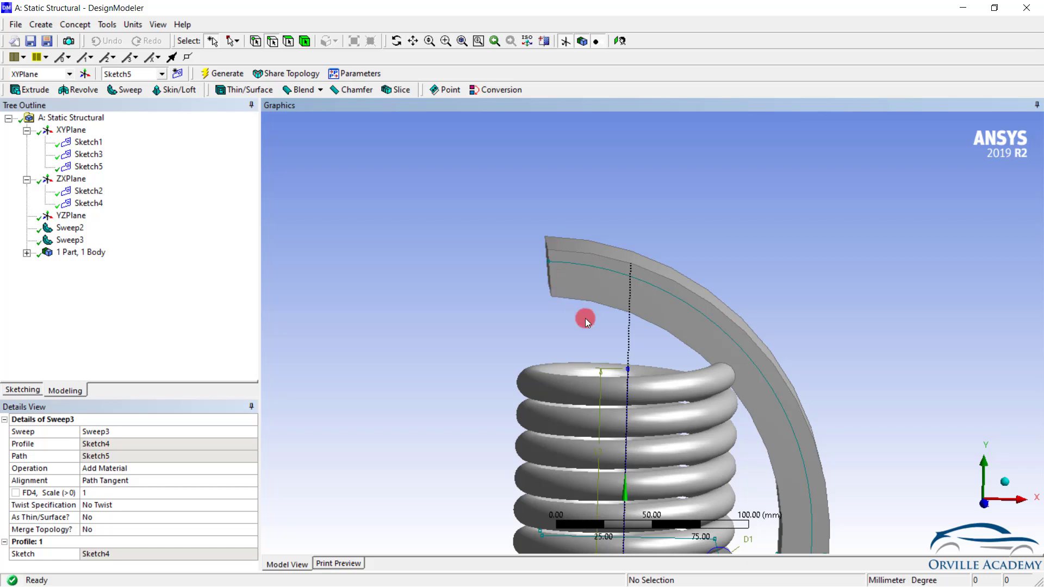
middle_click_drag(630, 398, 600, 336, "ctrl")
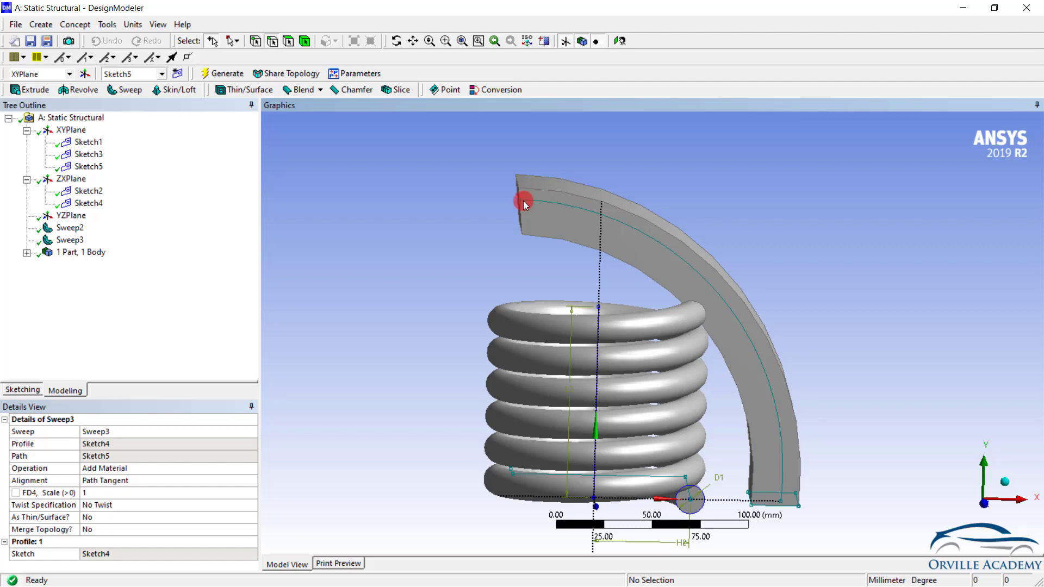
middle_click_drag(526, 202, 791, 324)
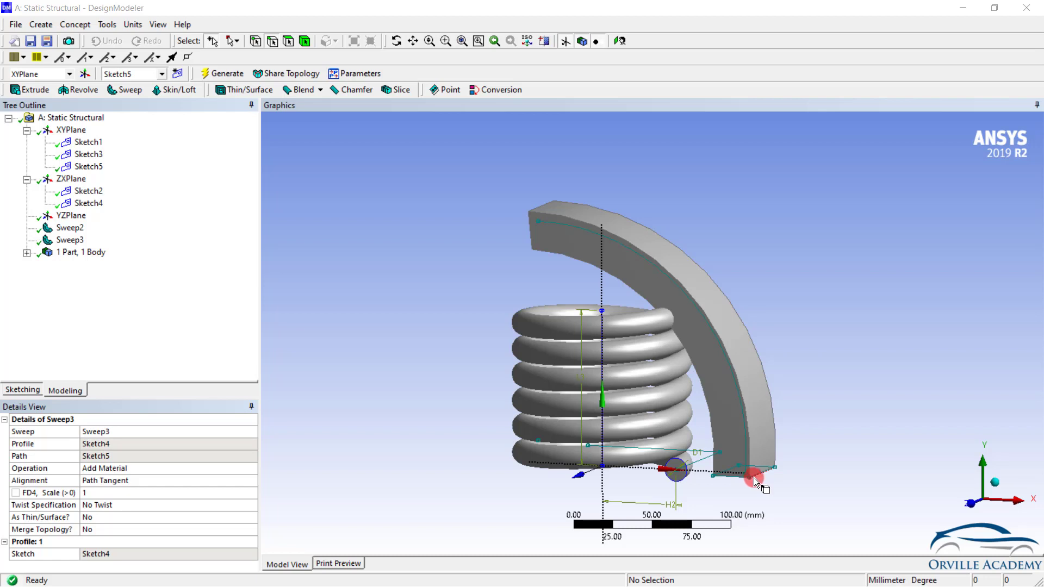
Set Sweep3's alignment to Global Axes, regenerate it, and inspect the upper end of the bar up close.
left_click(535, 473)
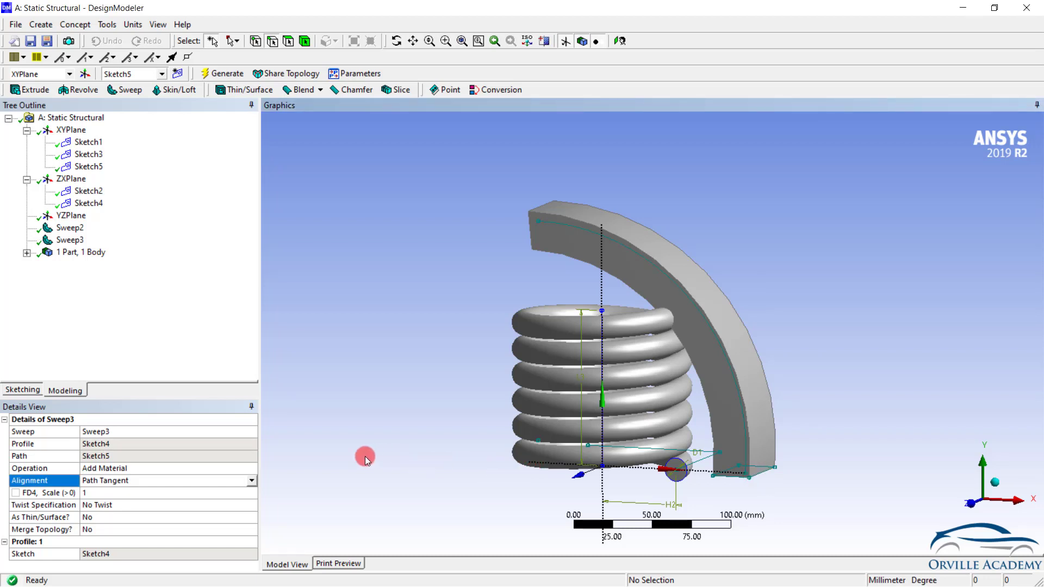
left_click(251, 480)
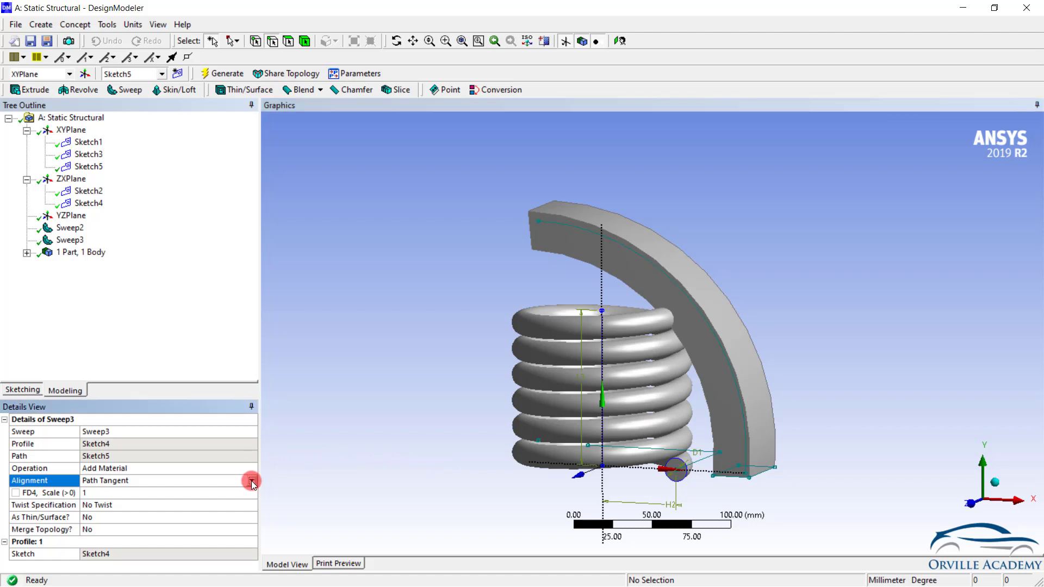
left_click(180, 491)
left_click(219, 74)
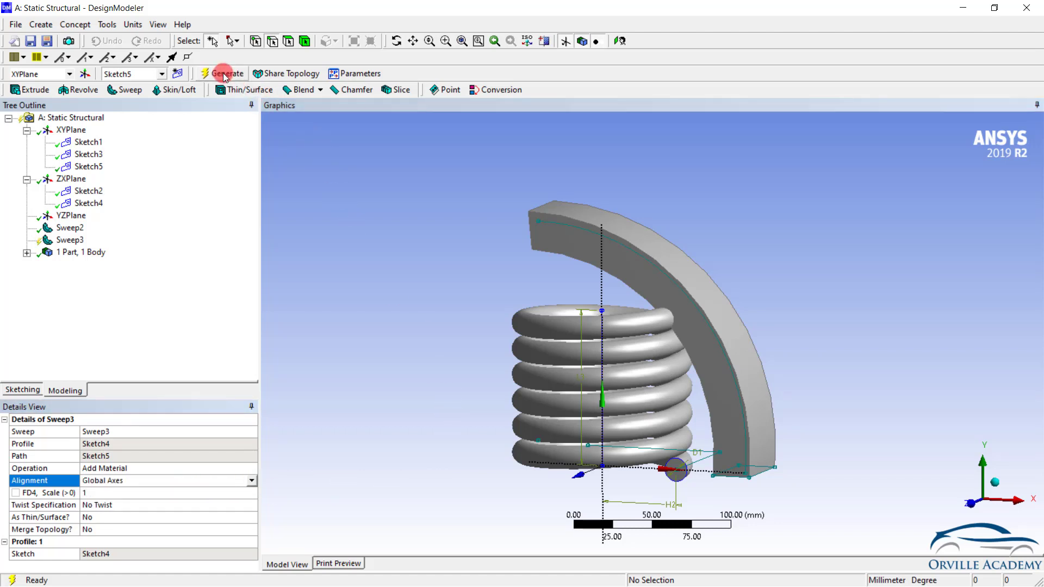
middle_click_drag(748, 453, 762, 450)
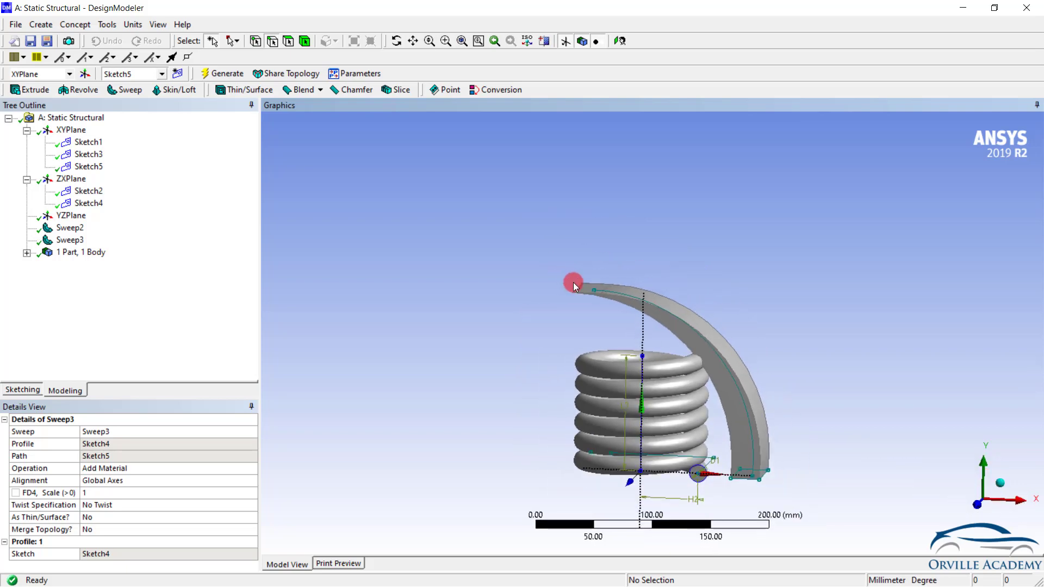
scroll(573, 283, "up", 3)
scroll(564, 256, "up", 2)
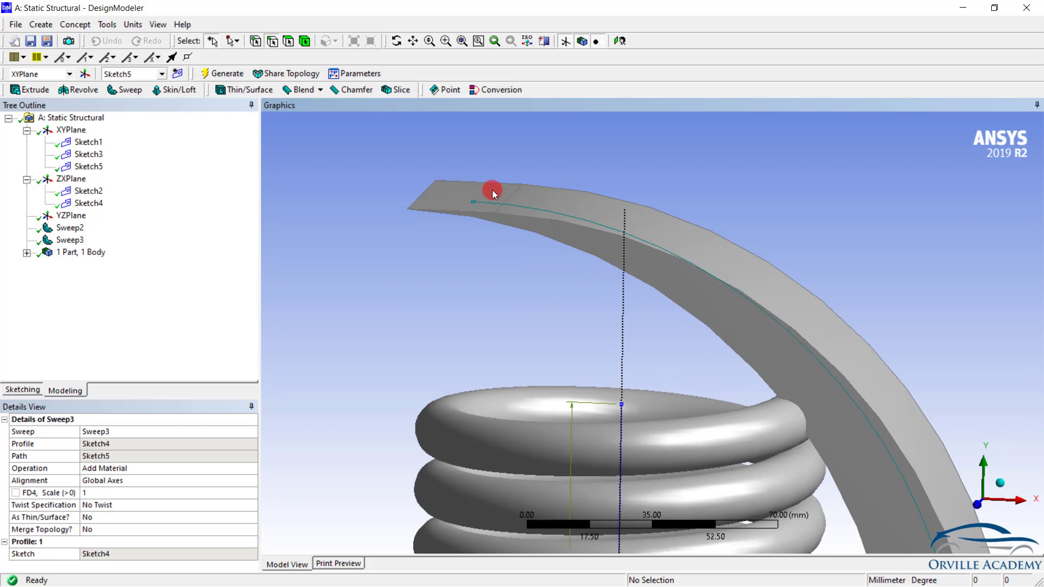
Look straight at Sketch5 and move the arc's upper endpoint outward past the coil, so the path curves beyond its highest point.
left_click(491, 203)
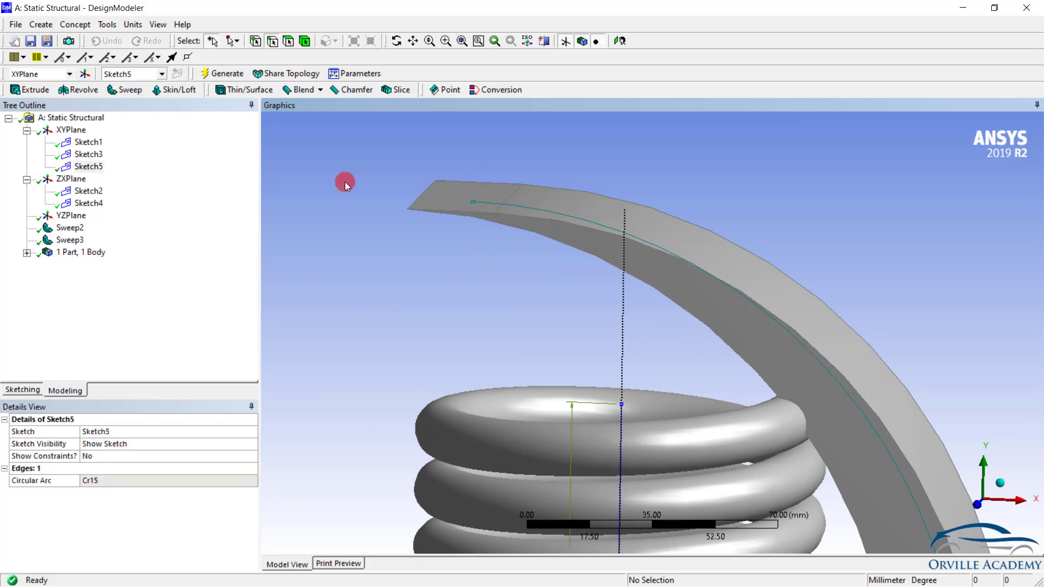
right_click(90, 167)
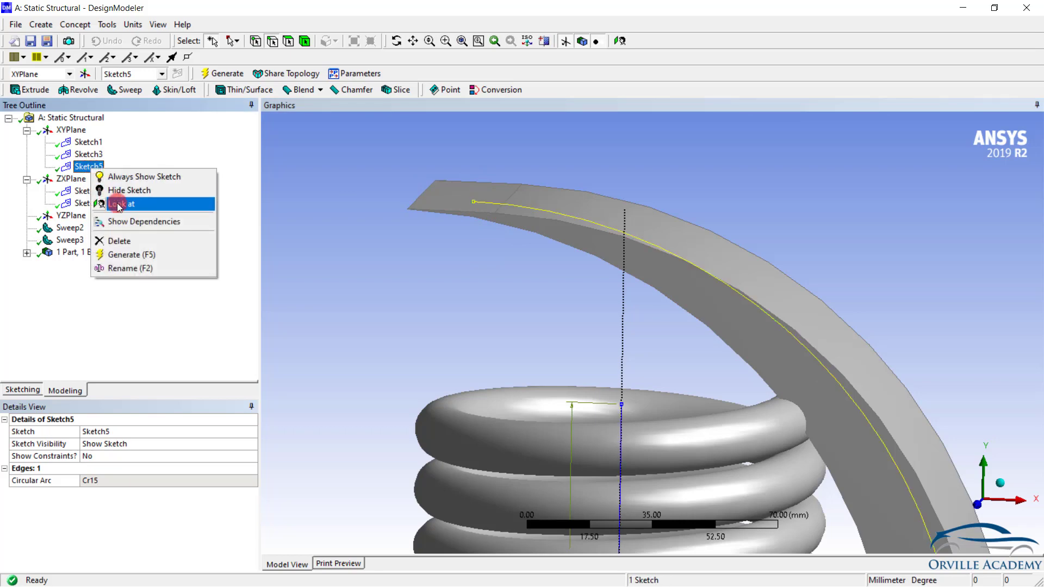
left_click(119, 205)
left_click(22, 390)
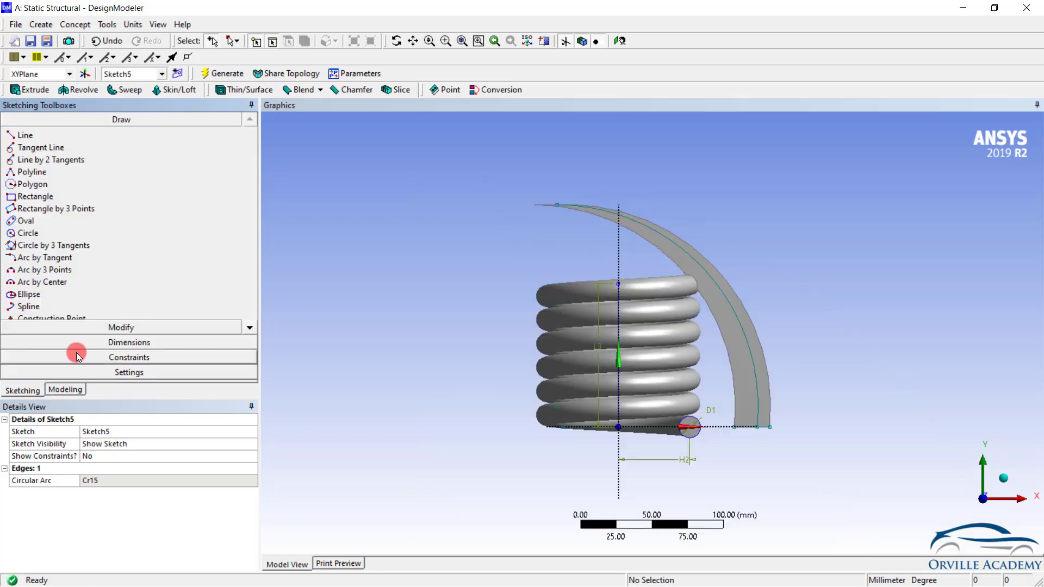
left_click(98, 329)
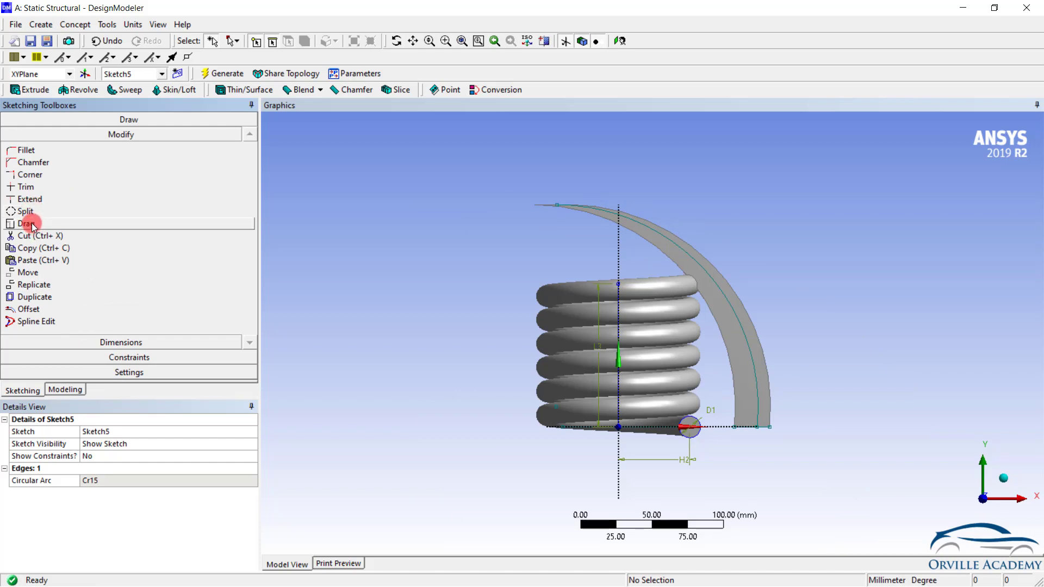
left_click(31, 223)
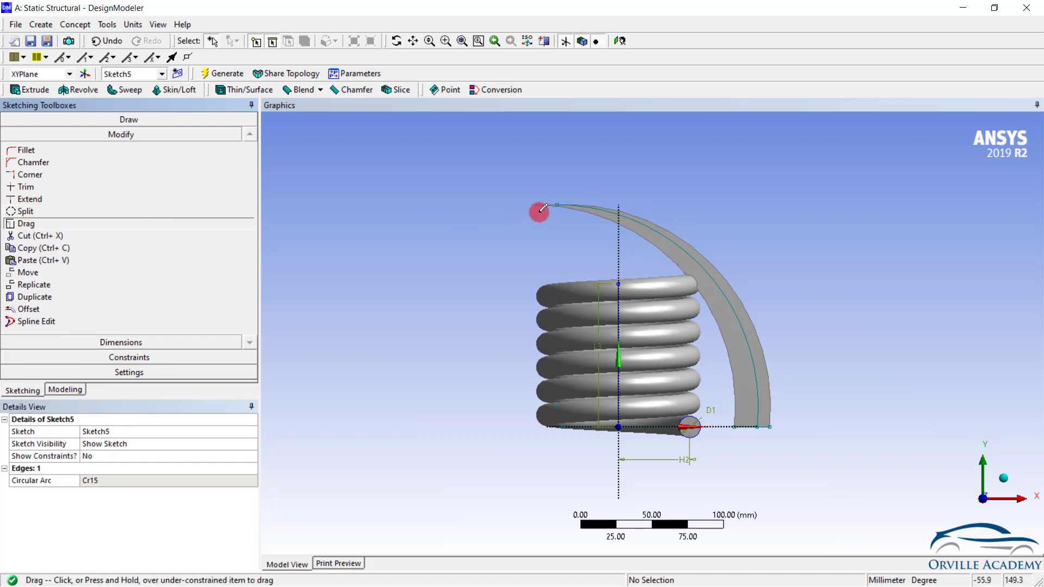
left_click_drag(556, 206, 448, 220)
left_click(67, 388)
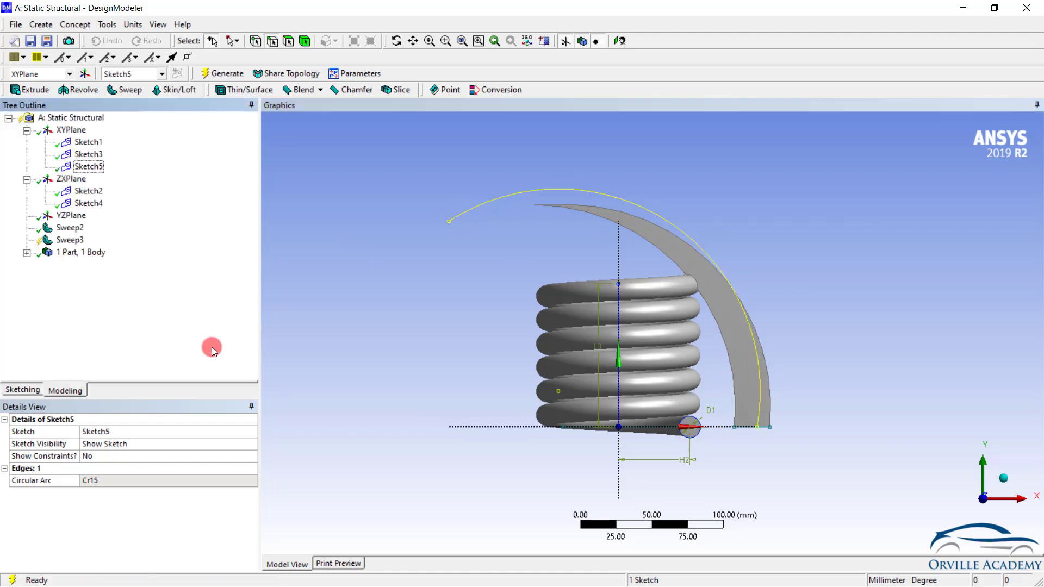
left_click(481, 300)
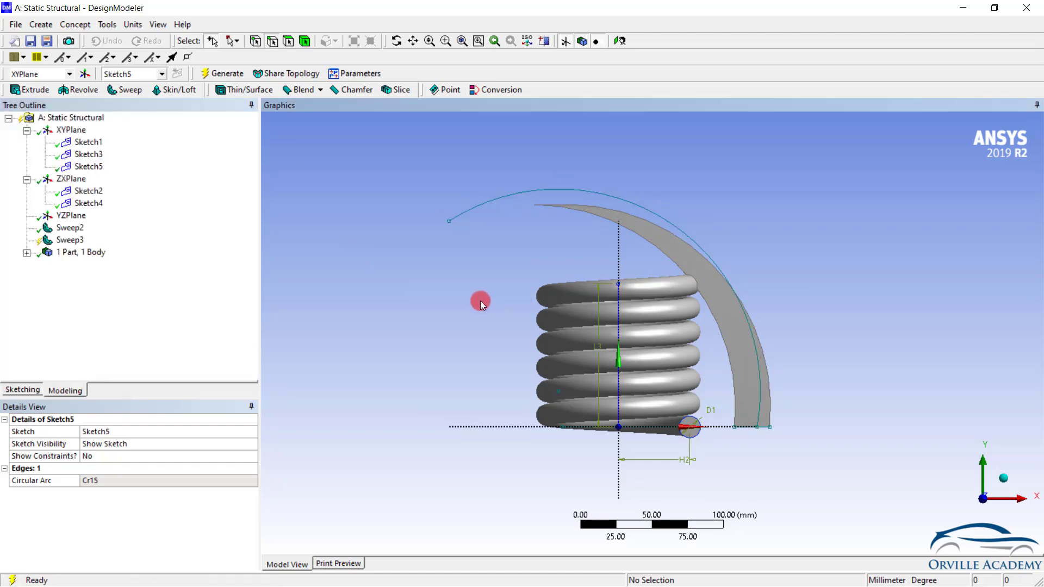
Regenerate the model with the extended arc path and review the errors or warnings for Sweep3.
mouse_move(661, 332)
middle_mouse_down()
mouse_move(641, 368)
mouse_move(601, 364)
mouse_move(592, 401)
mouse_move(658, 430)
middle_mouse_up()
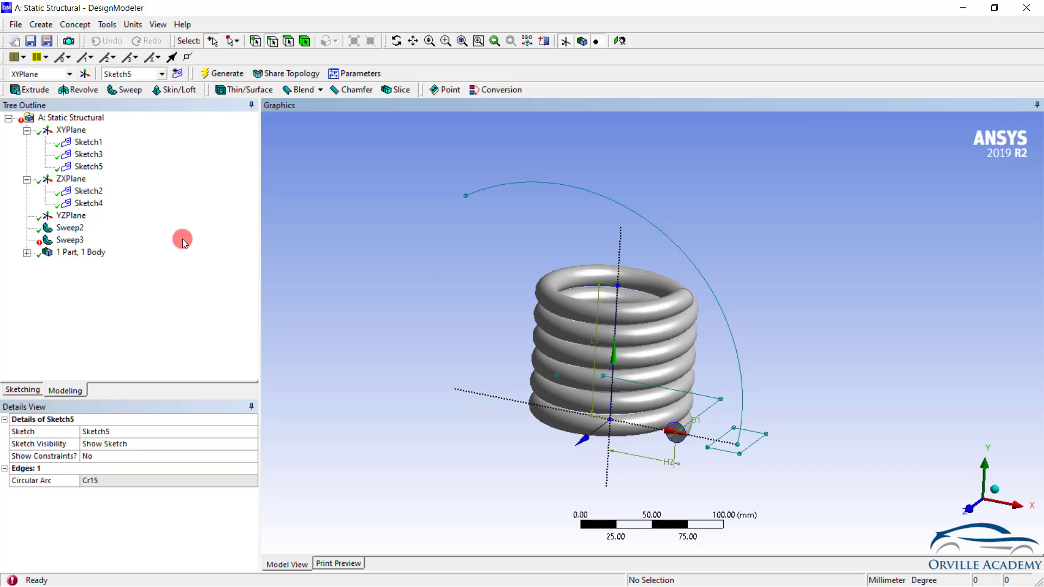
right_click(66, 241)
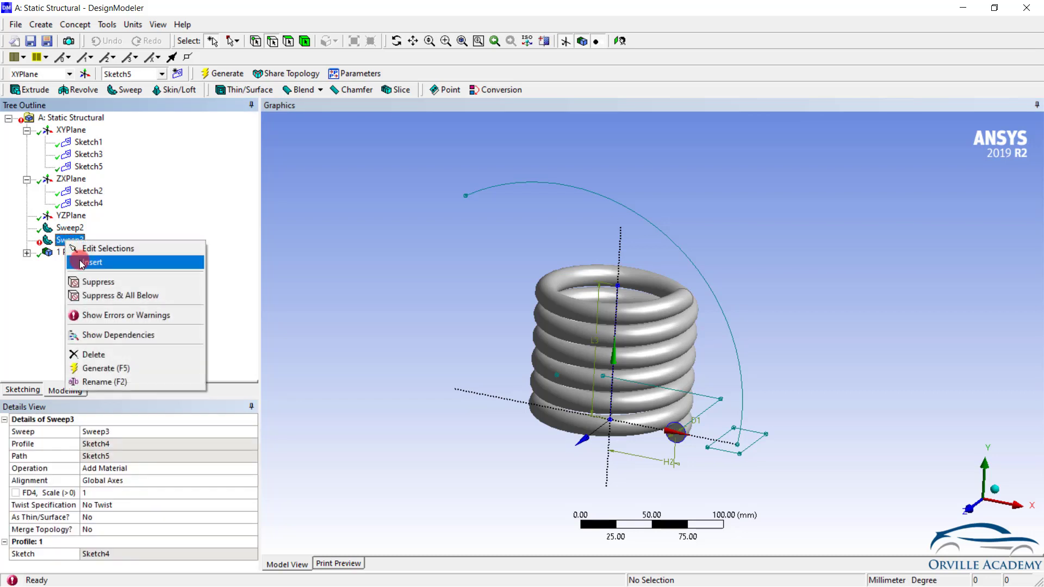
left_click(100, 315)
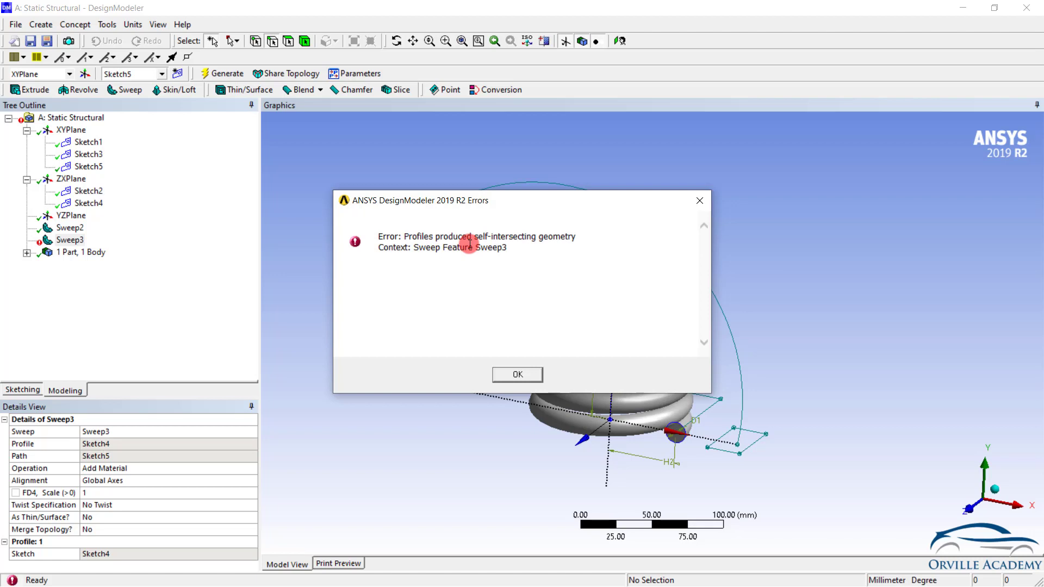
left_click(513, 375)
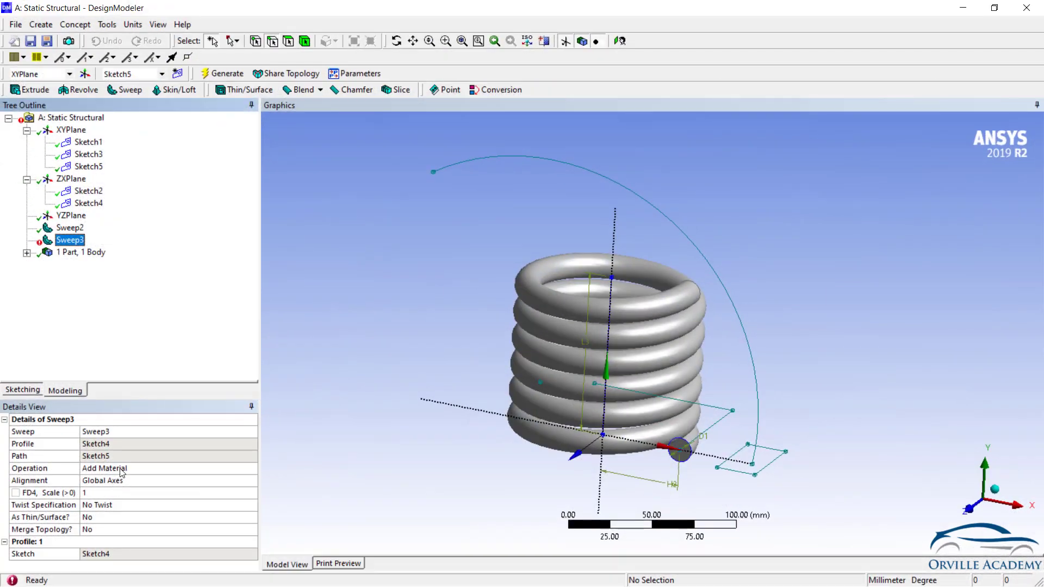
Set Sweep3's alignment to Path Tangent and regenerate the model along the extended arc.
left_click(120, 482)
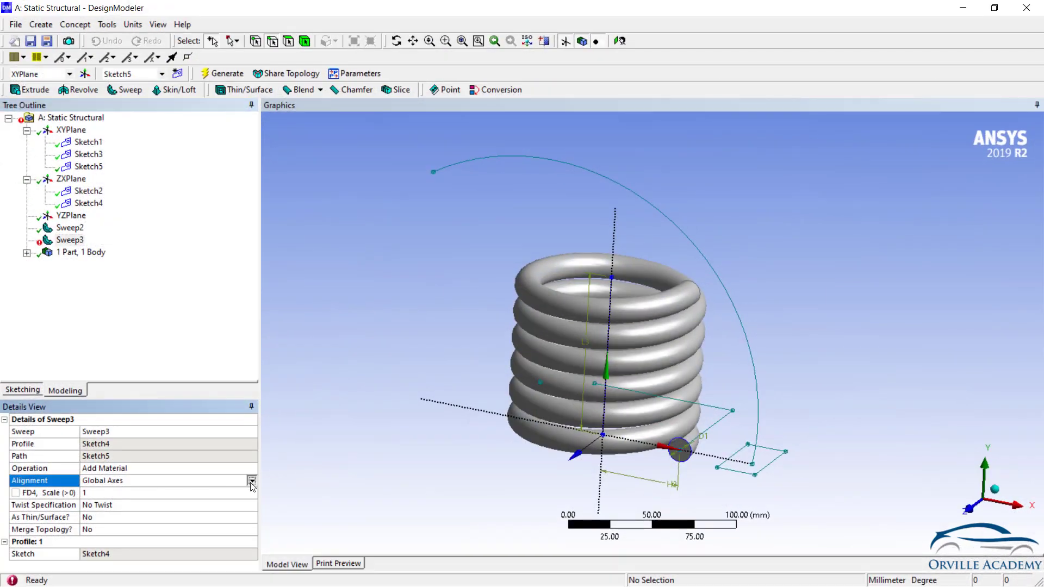
left_click(250, 481)
left_click(128, 499)
key("F5")
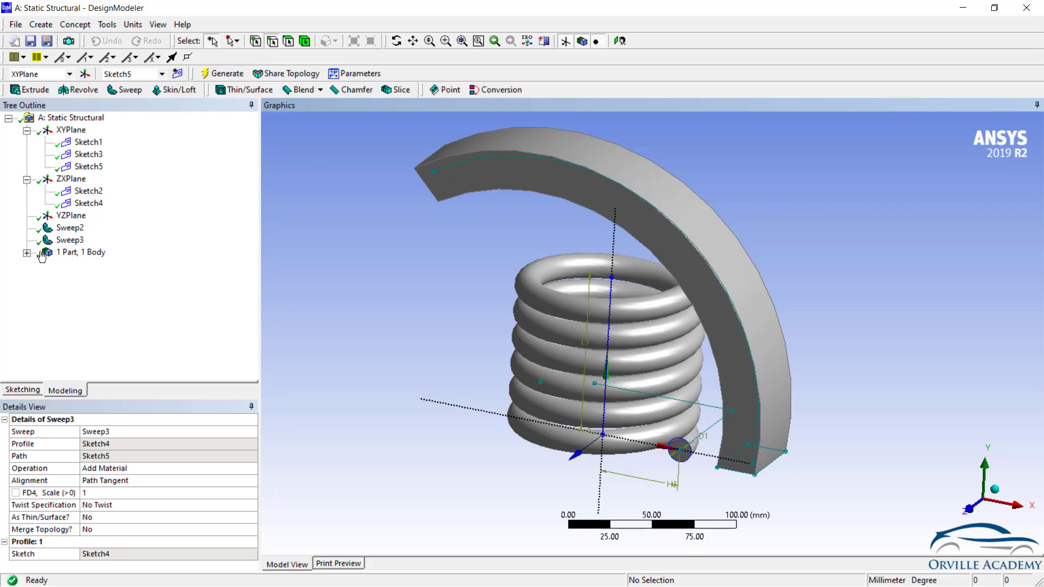
Look straight at the ZXPlane and, in a new sketch, draw a small hexagon centred on one of the bar rectangle's corners.
left_click(71, 178)
right_click(75, 179)
left_click(98, 187)
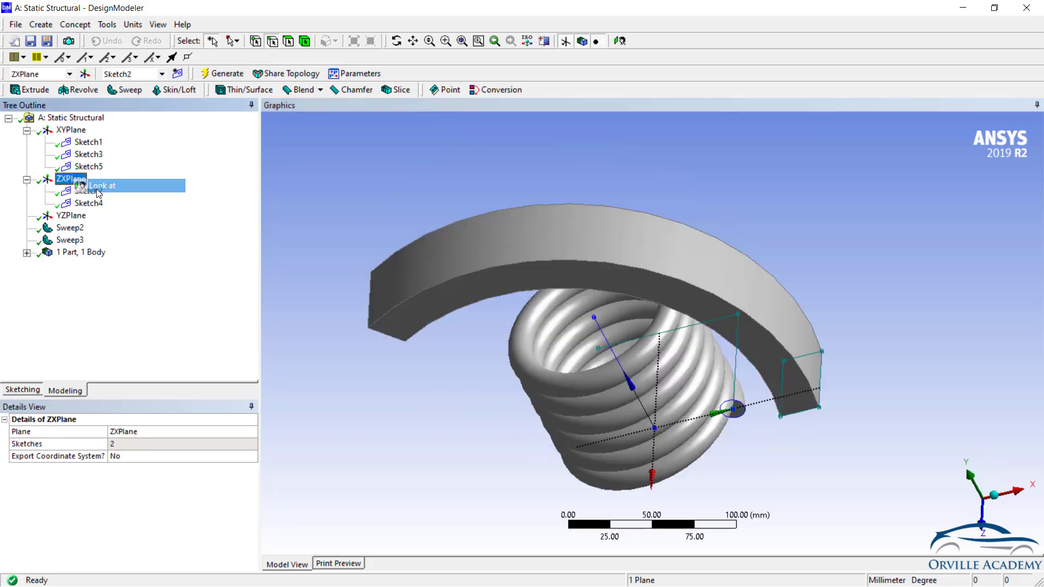
left_click(177, 74)
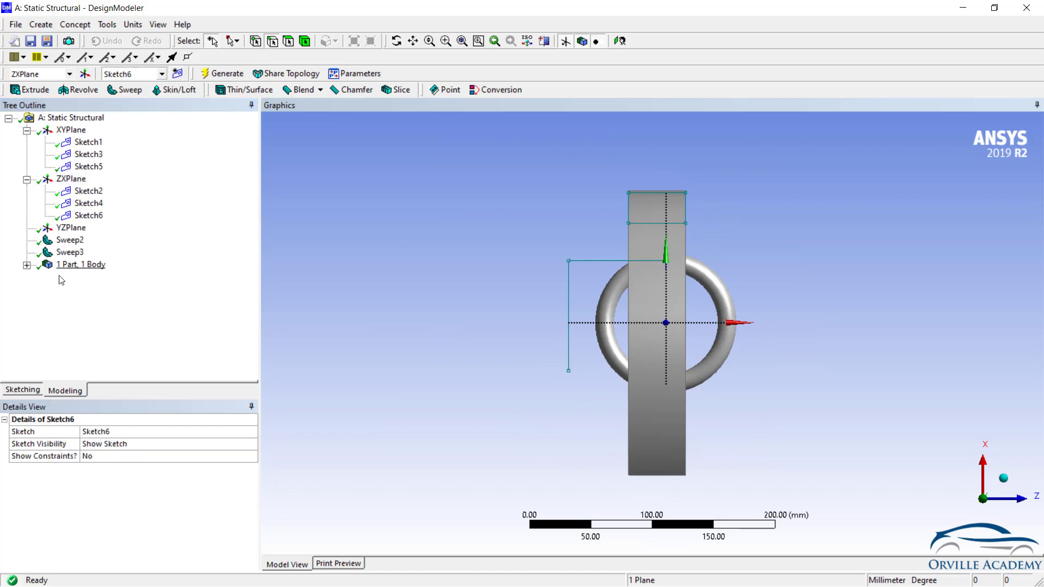
left_click(21, 391)
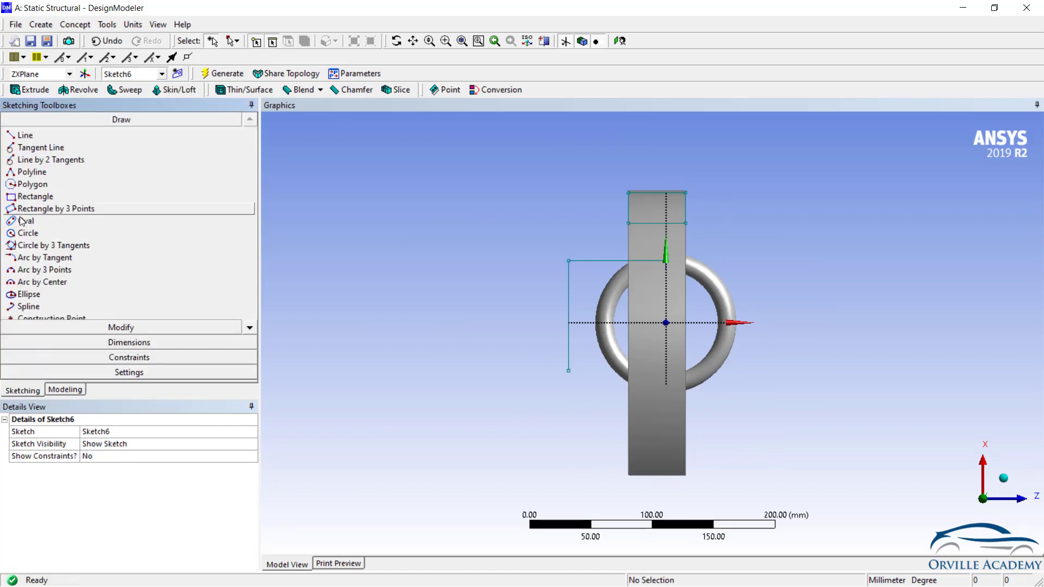
left_click(41, 186)
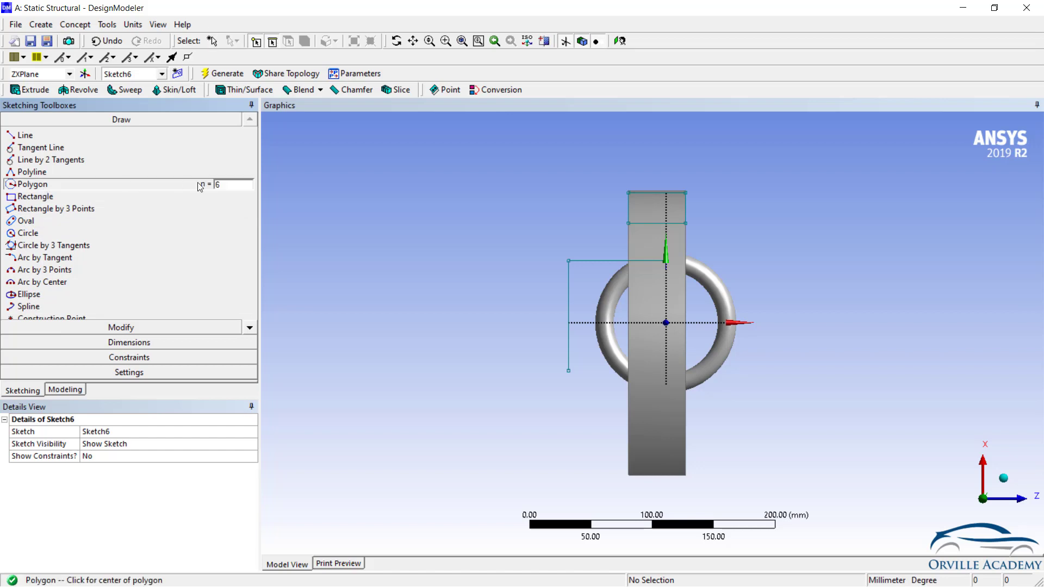
left_click(686, 193)
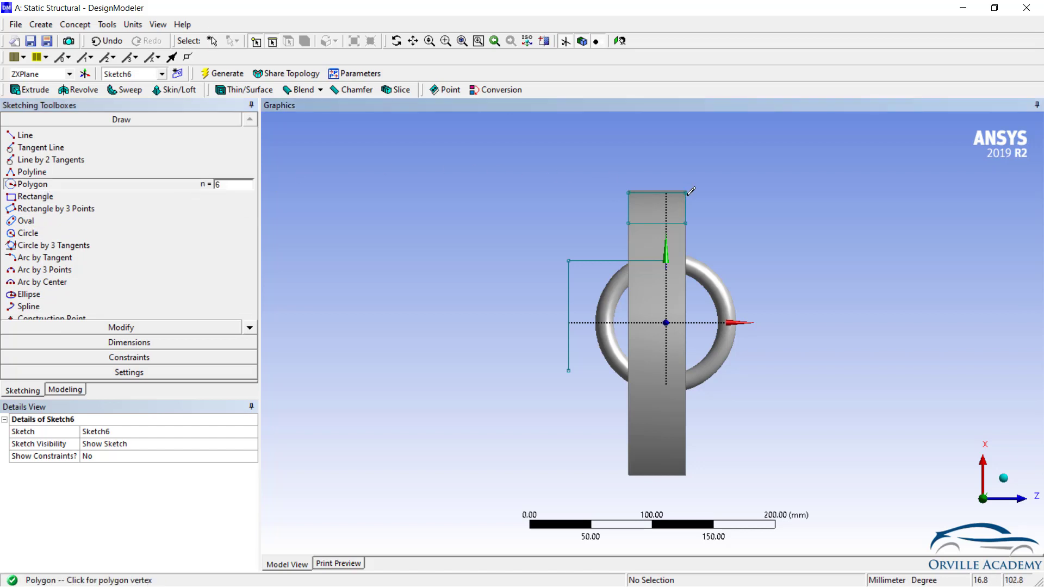
left_click(697, 186)
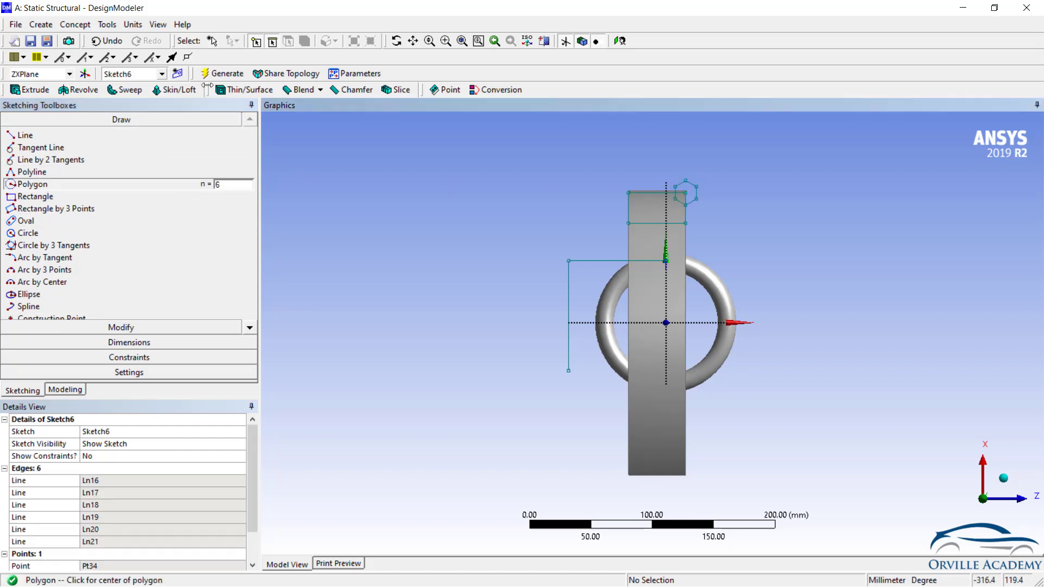
Create another new sketch on the ZXPlane and draw a slightly larger hexagon well clear of the bar and coil.
left_click(178, 73)
left_click(526, 189)
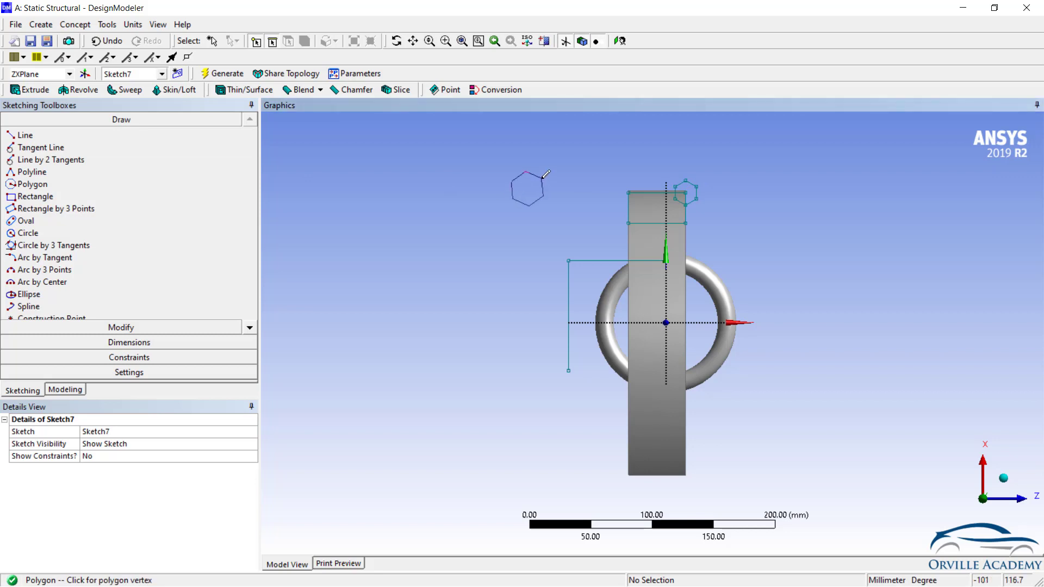
left_click(543, 181)
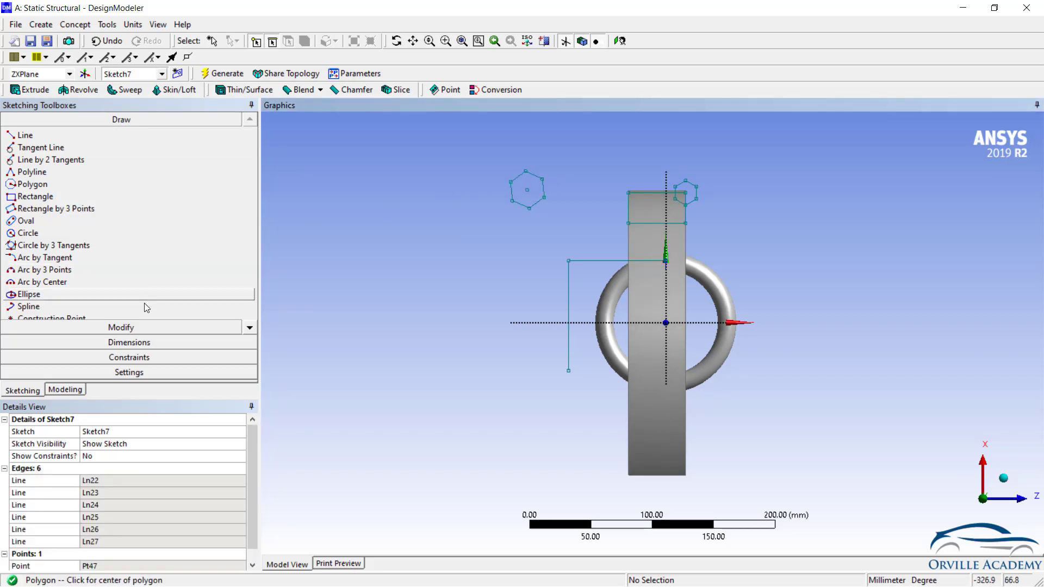
Set up a new sweep using the Sketch6 hexagon as profile and the curved bar edge starting at its centre as path.
left_click(71, 388)
mouse_move(498, 400)
middle_mouse_down()
mouse_move(472, 313)
mouse_move(503, 406)
mouse_move(698, 414)
mouse_move(503, 316)
middle_mouse_up()
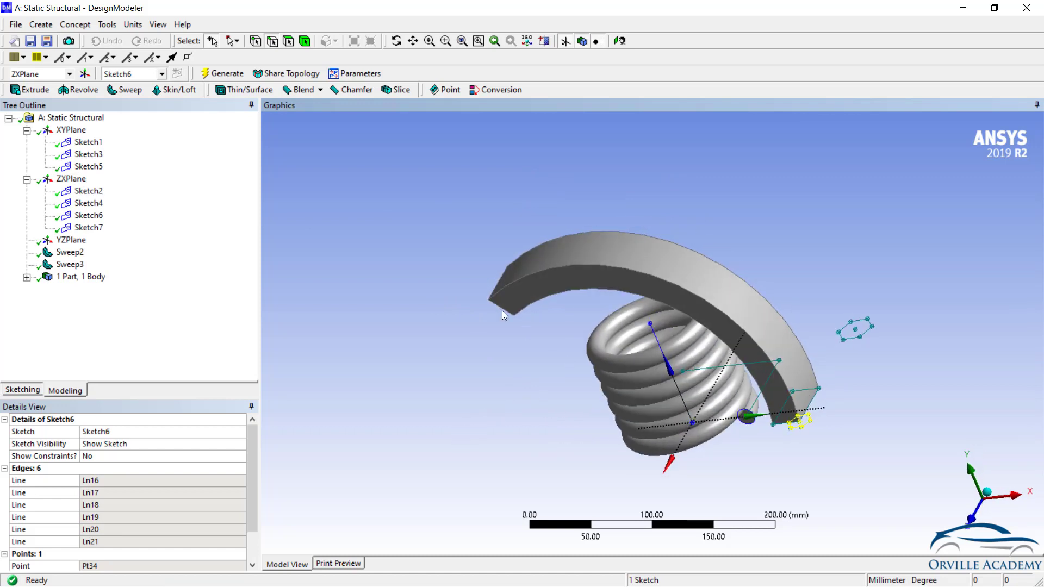
left_click(125, 89)
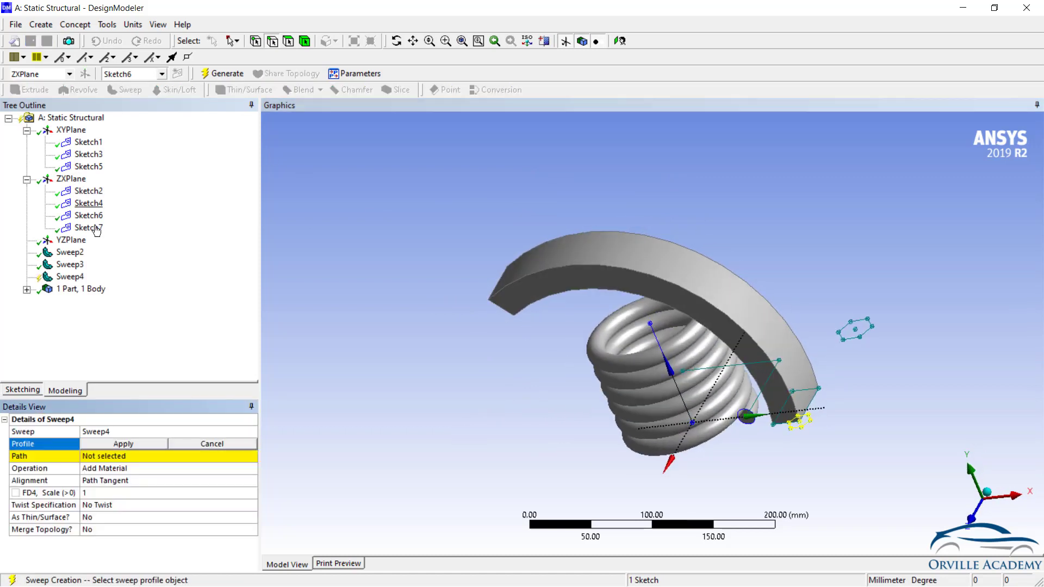
left_click(123, 448)
left_click(126, 457)
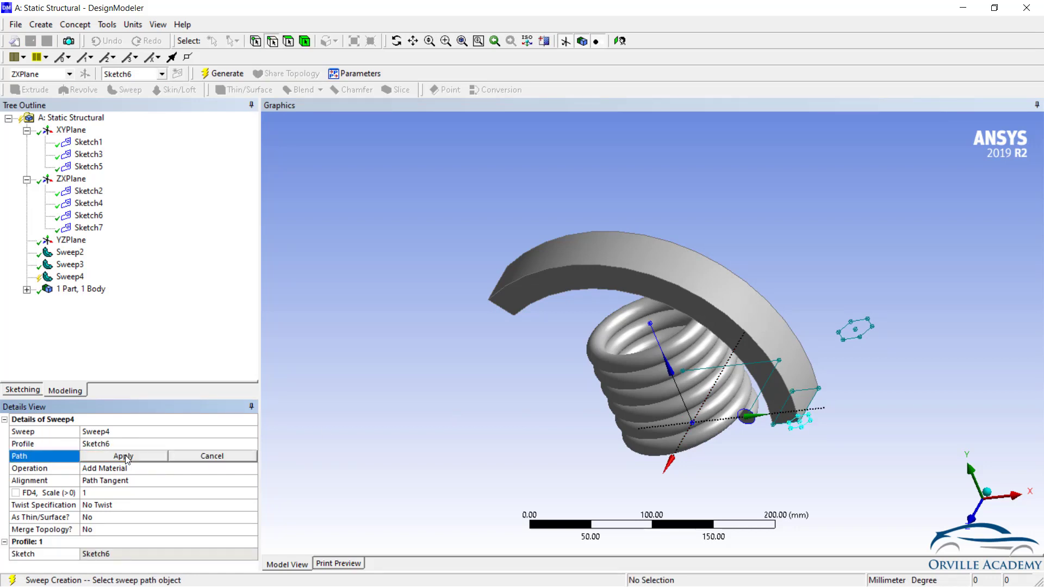
left_click(737, 326)
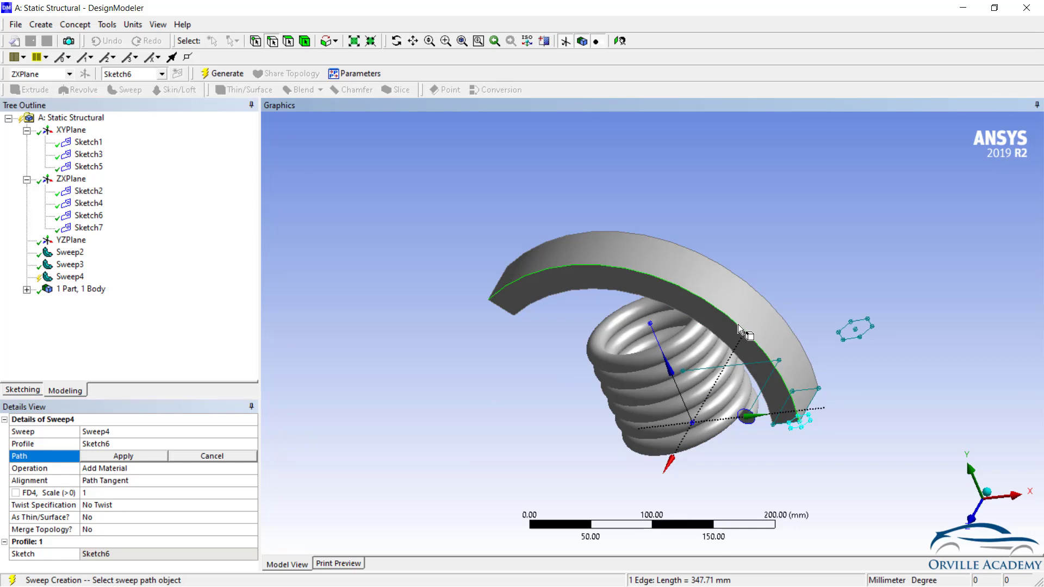
left_click(122, 457)
Set Sweep4's operation to Add Frozen, generate it, and examine the hexagonal body and the list of bodies.
left_click(142, 468)
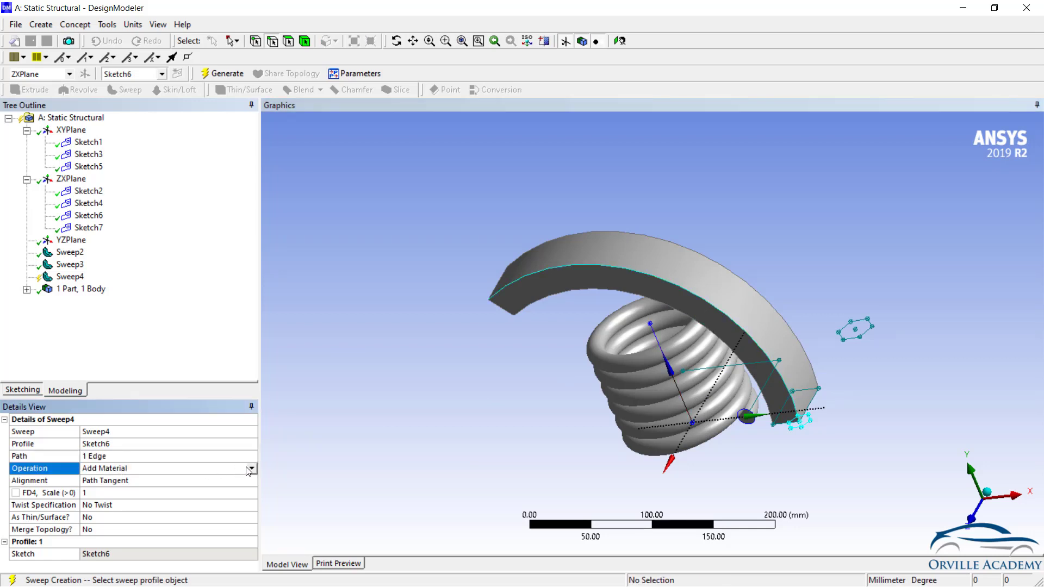
left_click(252, 469)
left_click(127, 484)
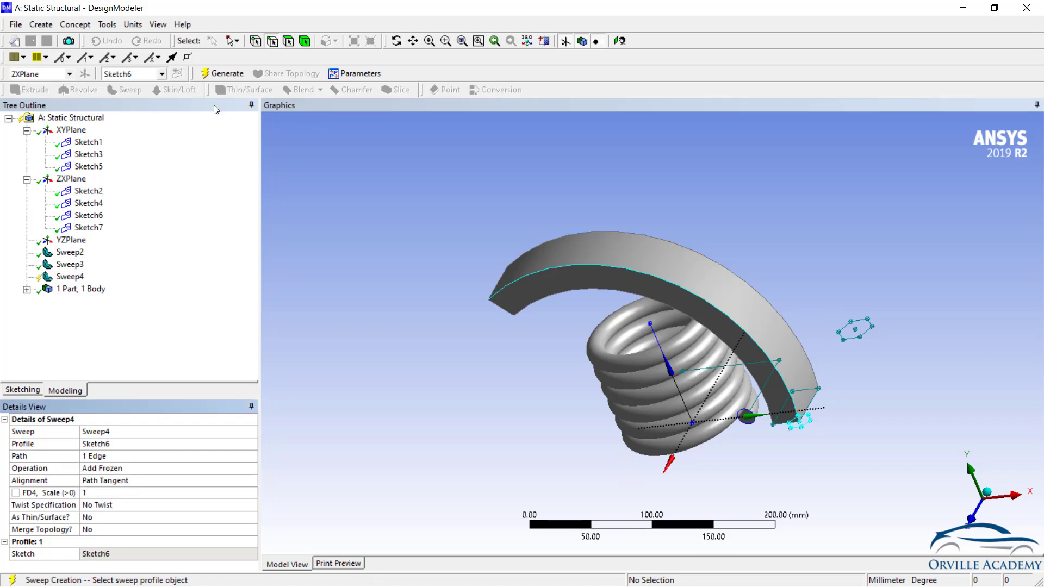
left_click(223, 73)
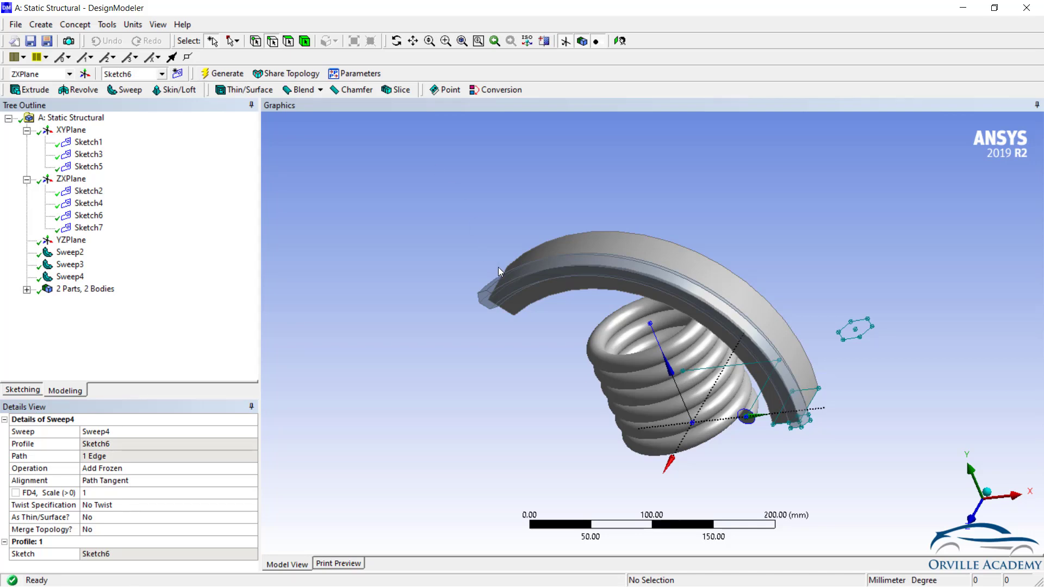
scroll(527, 304, "down", 1)
scroll(533, 310, "up", 2)
middle_click_drag(500, 275, 560, 246)
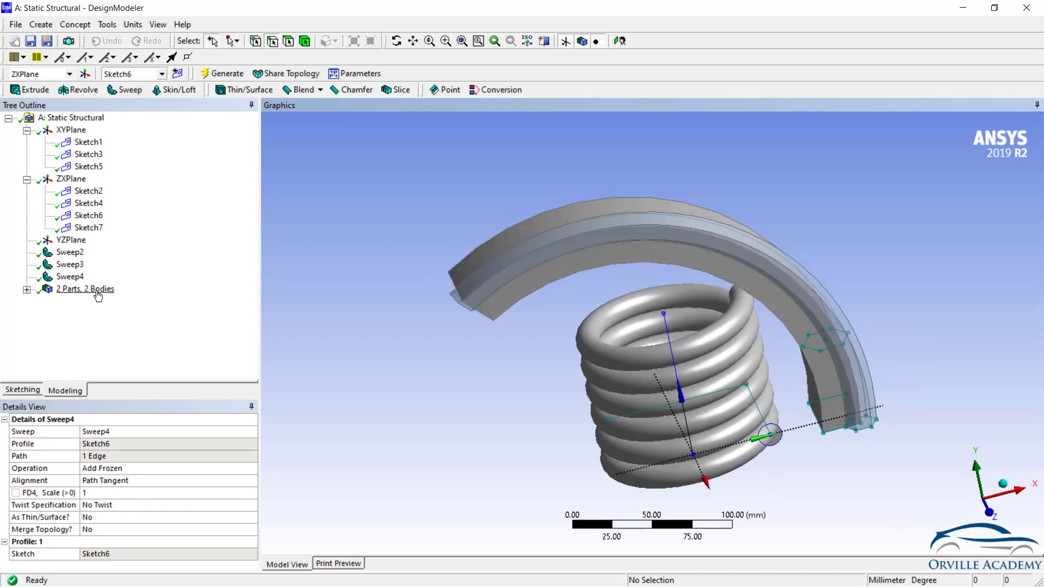
left_click(26, 289)
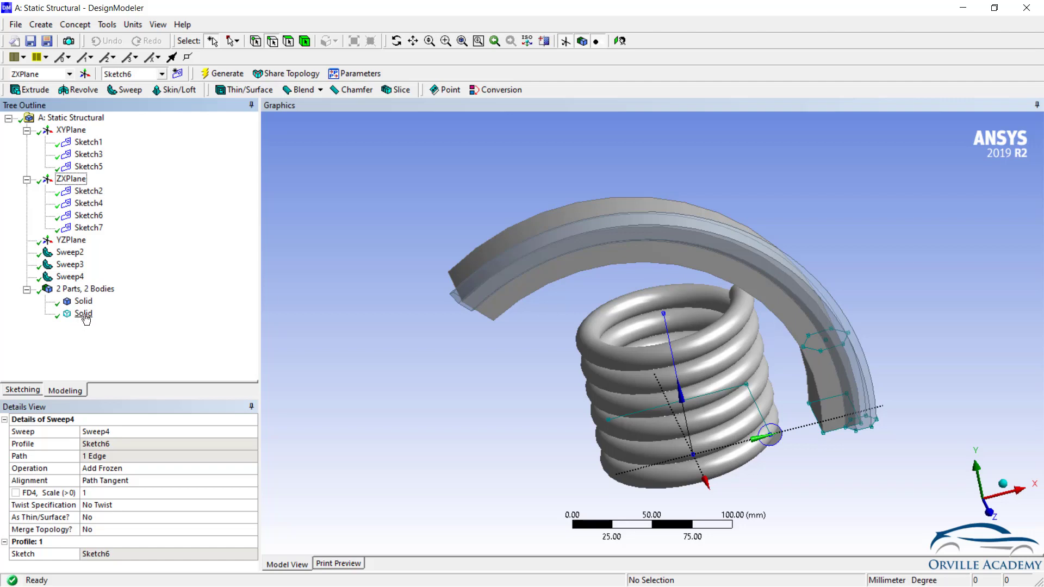
Set Sweep4's operation to Cut Material, regenerate it, and inspect the groove along the bar's edge.
left_click(249, 468)
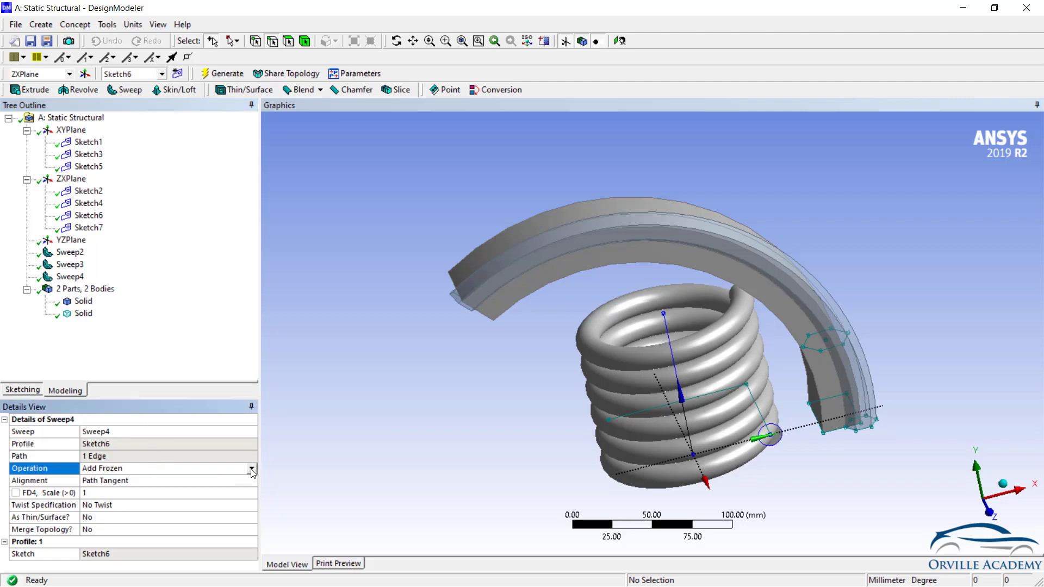
left_click(251, 471)
left_click(149, 490)
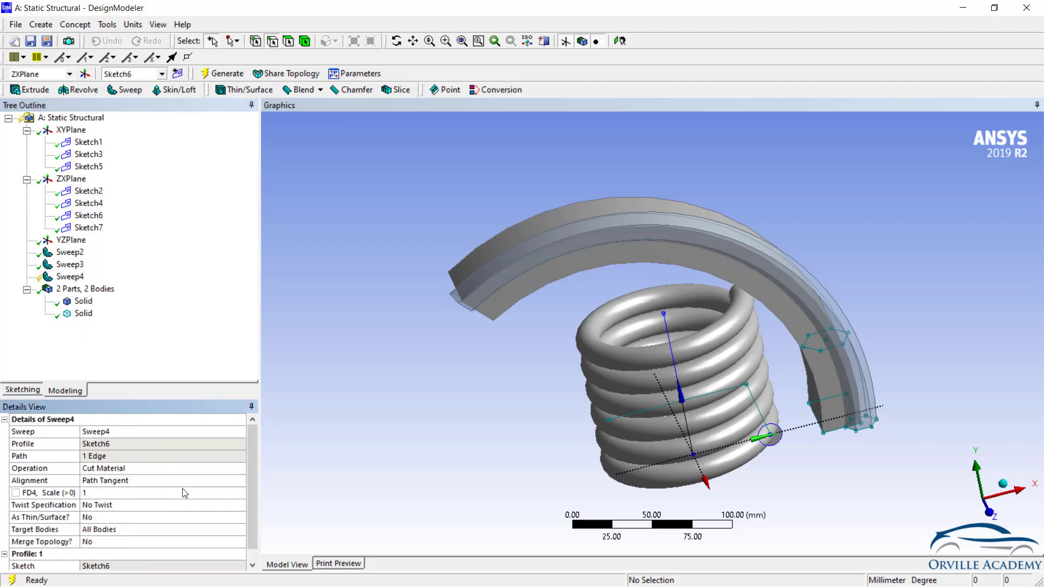
key("F5")
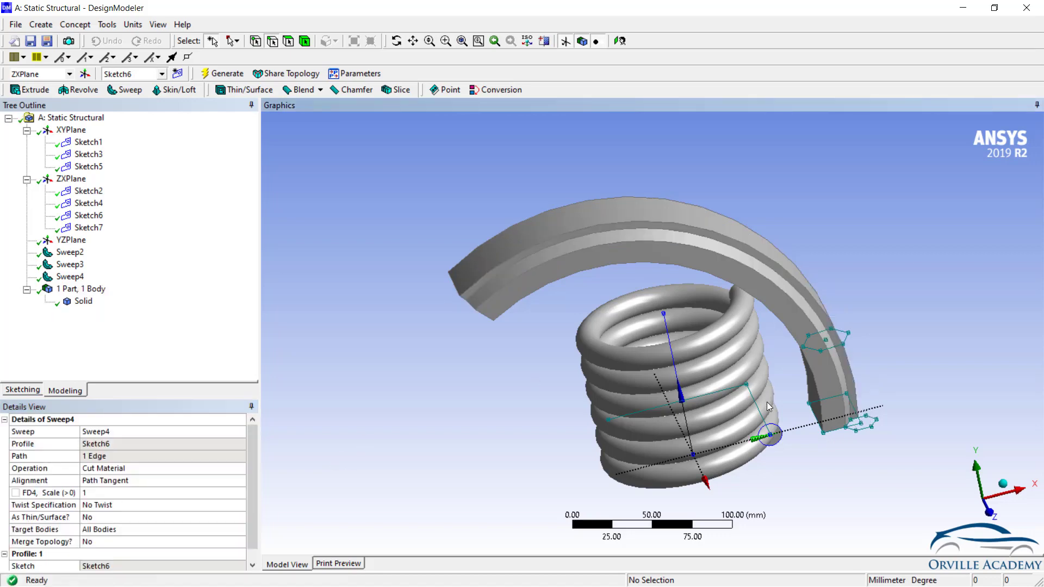
middle_click_drag(769, 412, 693, 343)
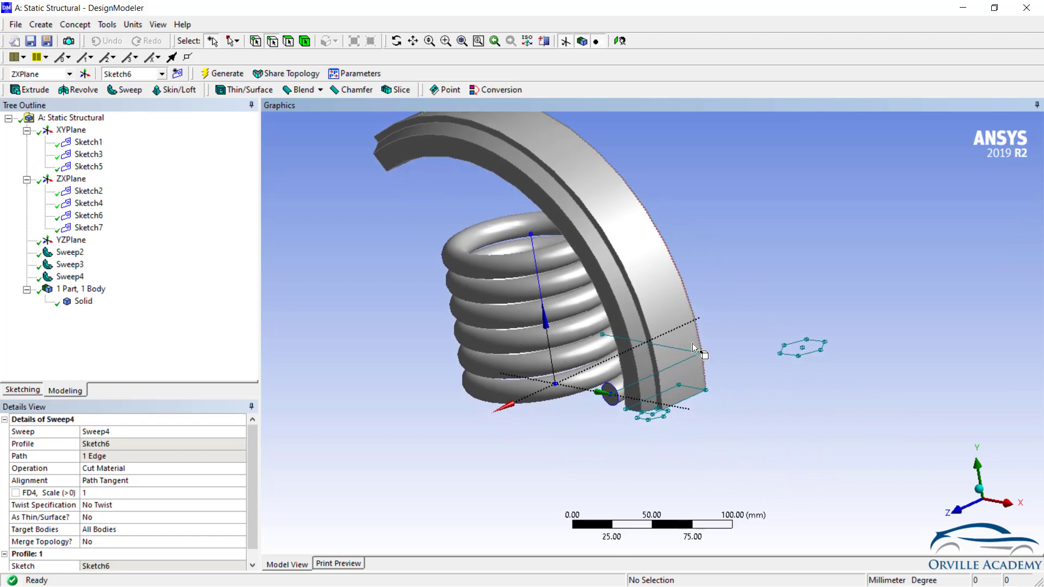
middle_click_drag(660, 295, 785, 346)
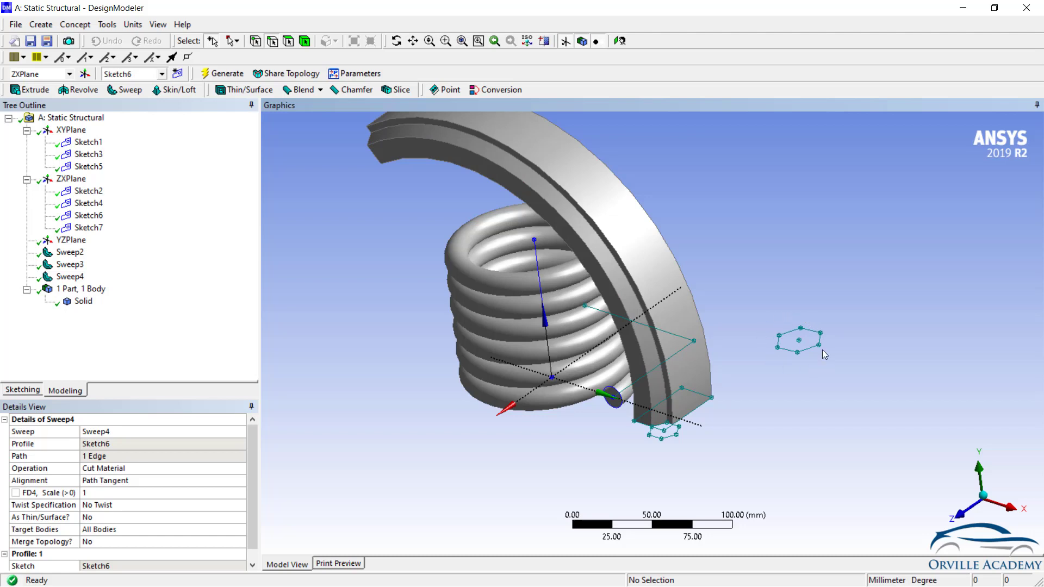
middle_click_drag(662, 308, 647, 334, "ctrl")
Sweep the offset Sketch7 hexagon along the bar's far outer edge with Add Material and Path Tangent alignment, and inspect the curved body.
left_click(129, 90)
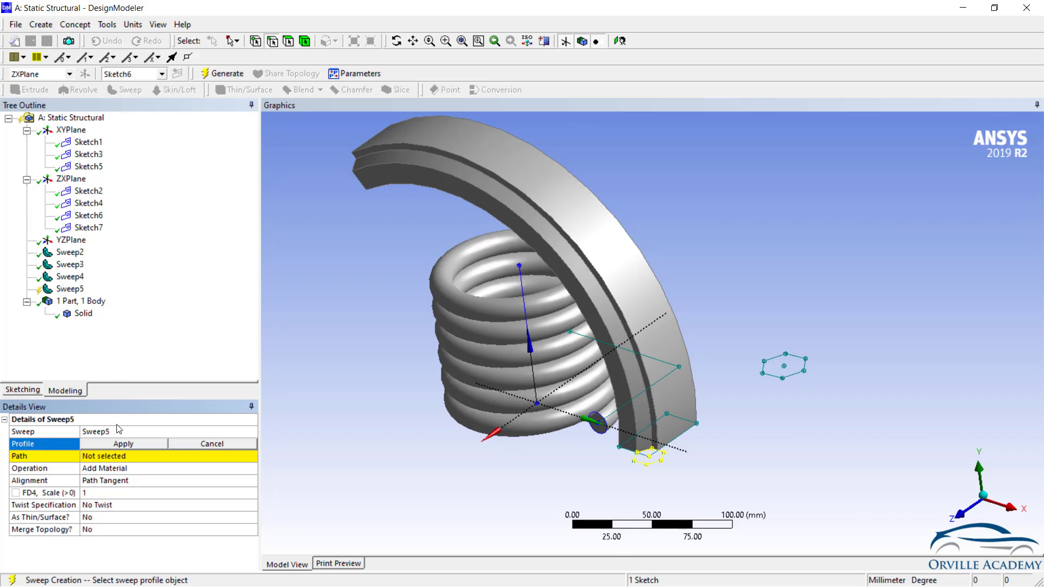
left_click(759, 363)
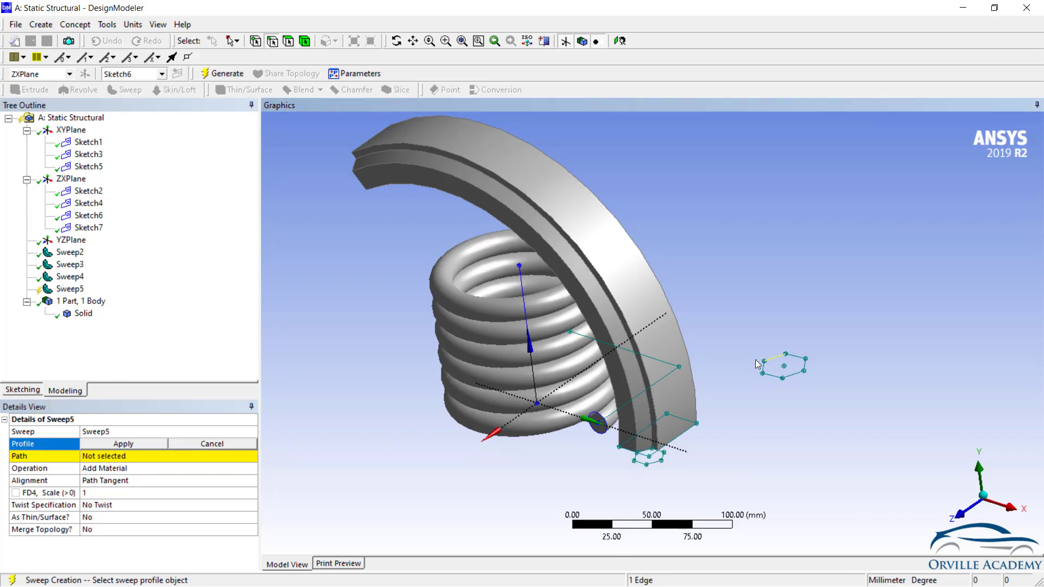
left_click(130, 445)
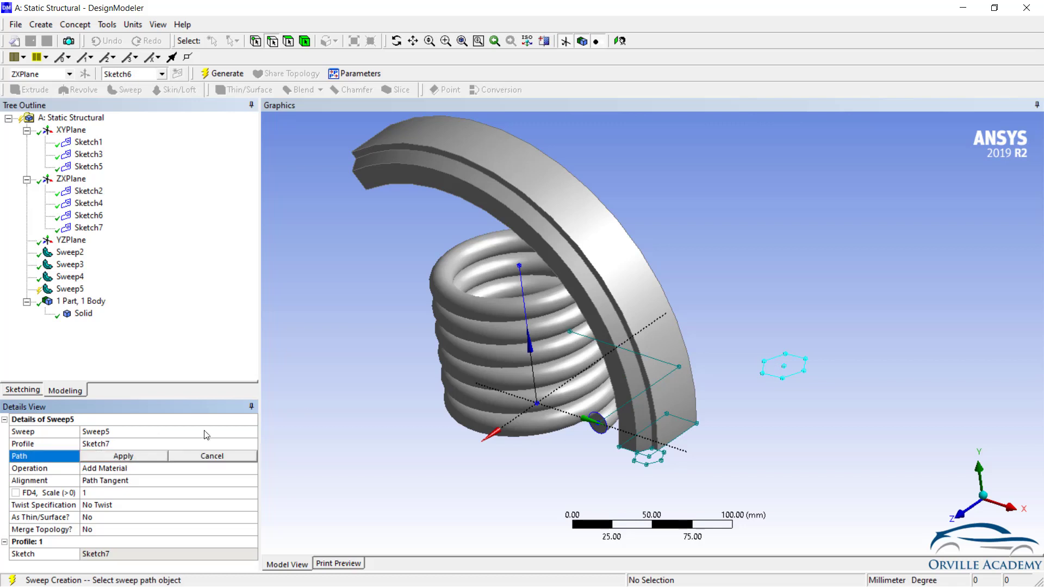
left_click(622, 236)
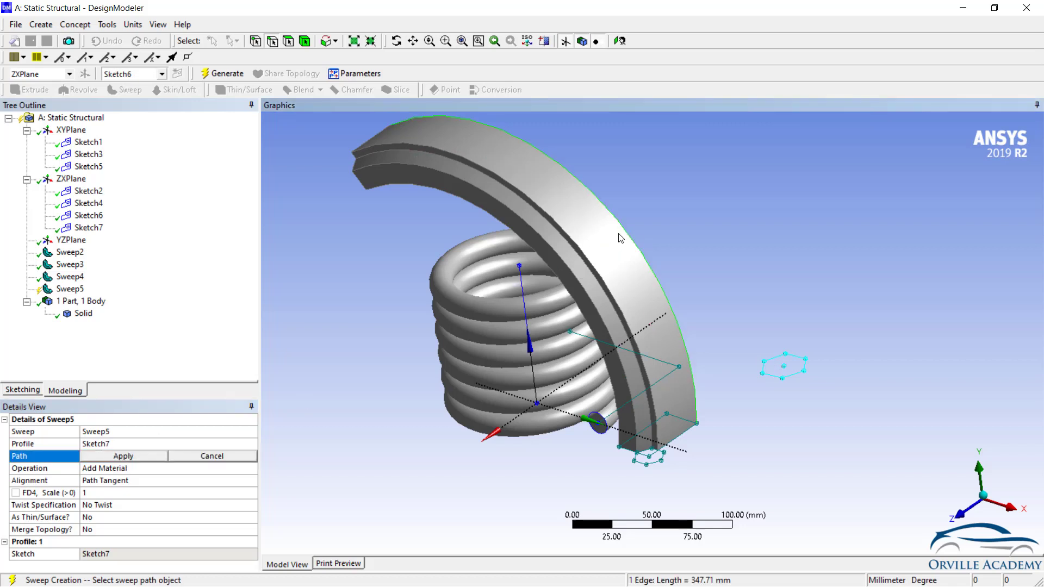
left_click(144, 459)
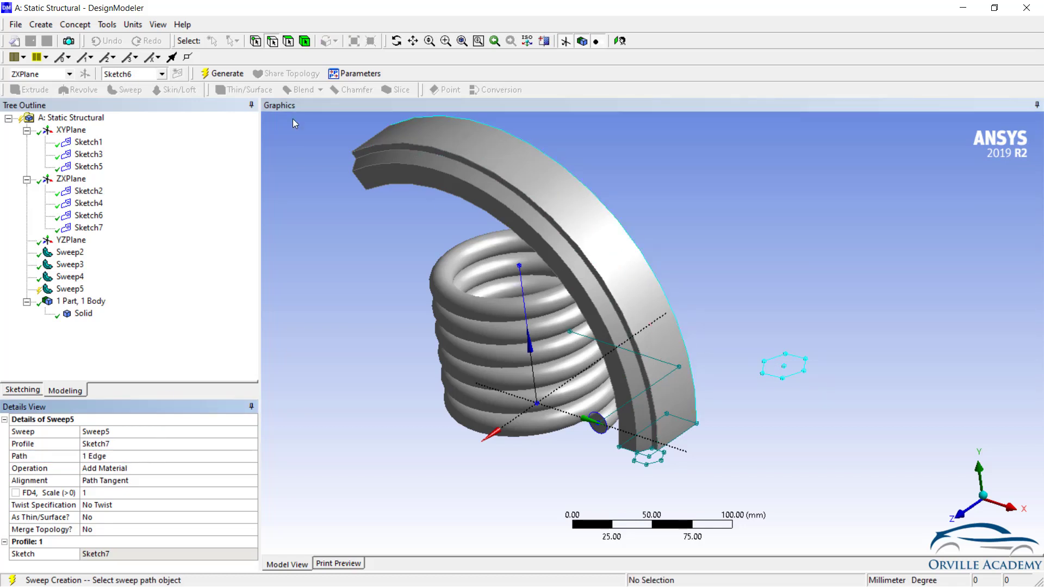
left_click(223, 73)
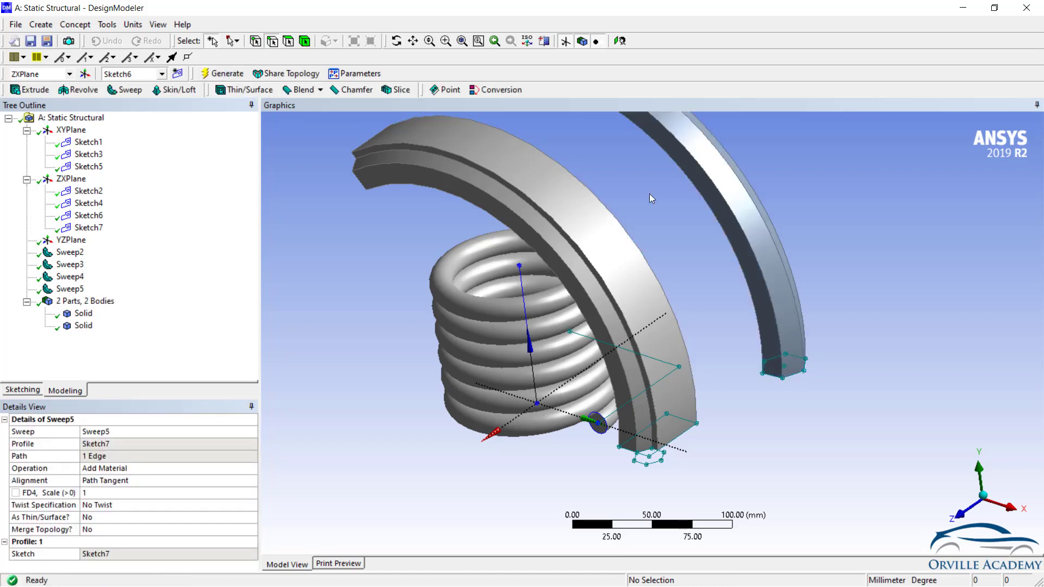
middle_click_drag(650, 196, 664, 227)
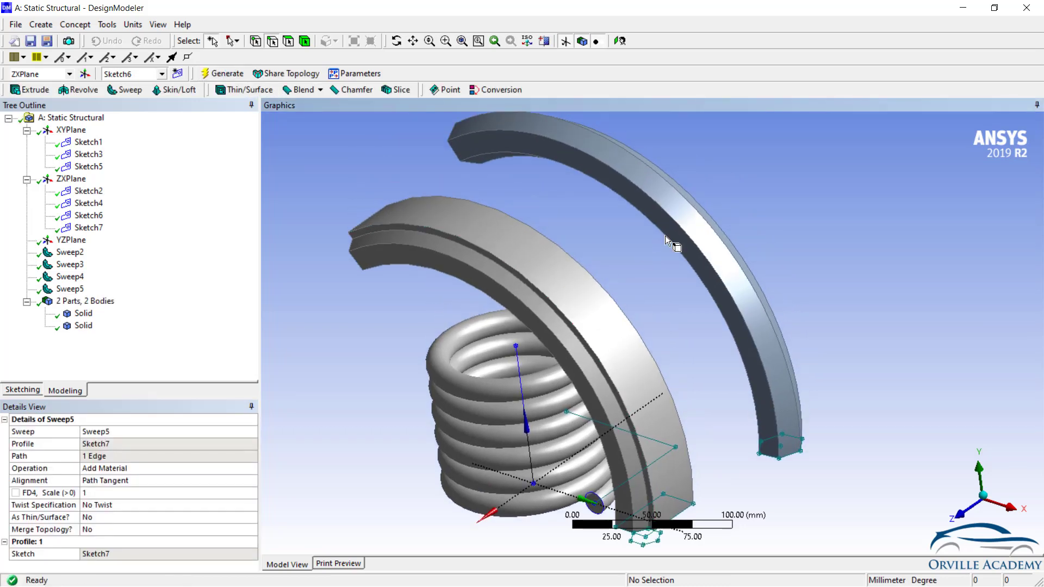
middle_click_drag(609, 307, 606, 261, "ctrl")
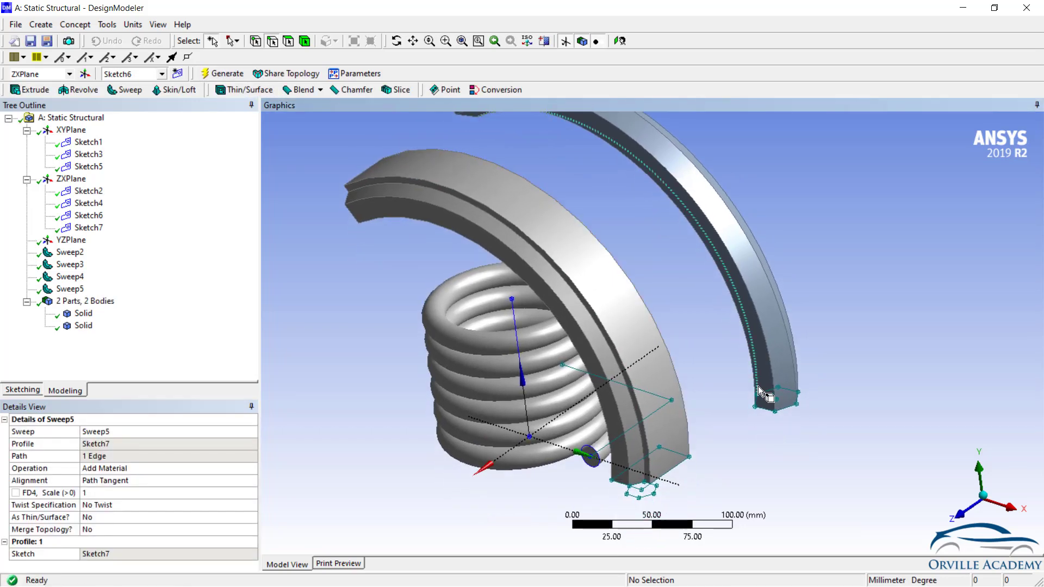